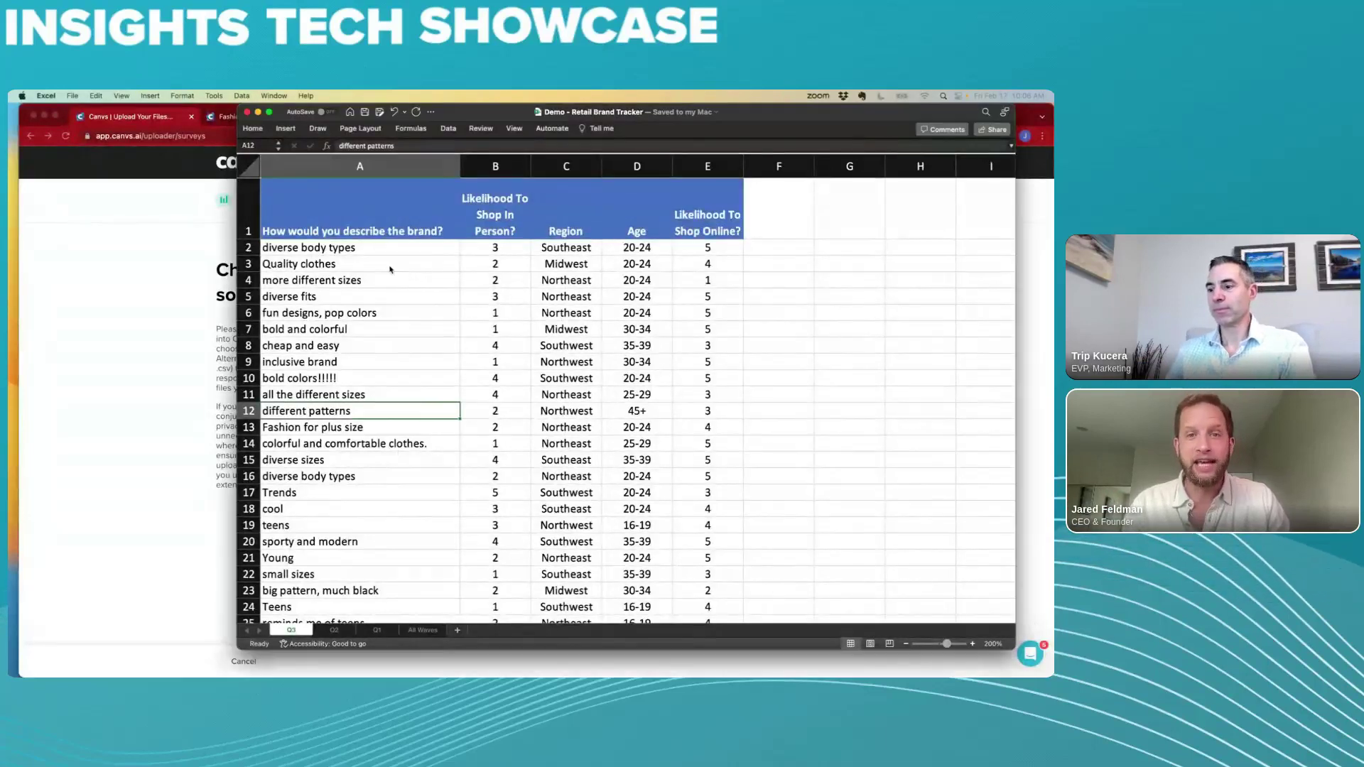
Step: Select the Likelihood To Shop In Person and Region columns, shift Excel right, and zoom to 361%
left_click(395, 229)
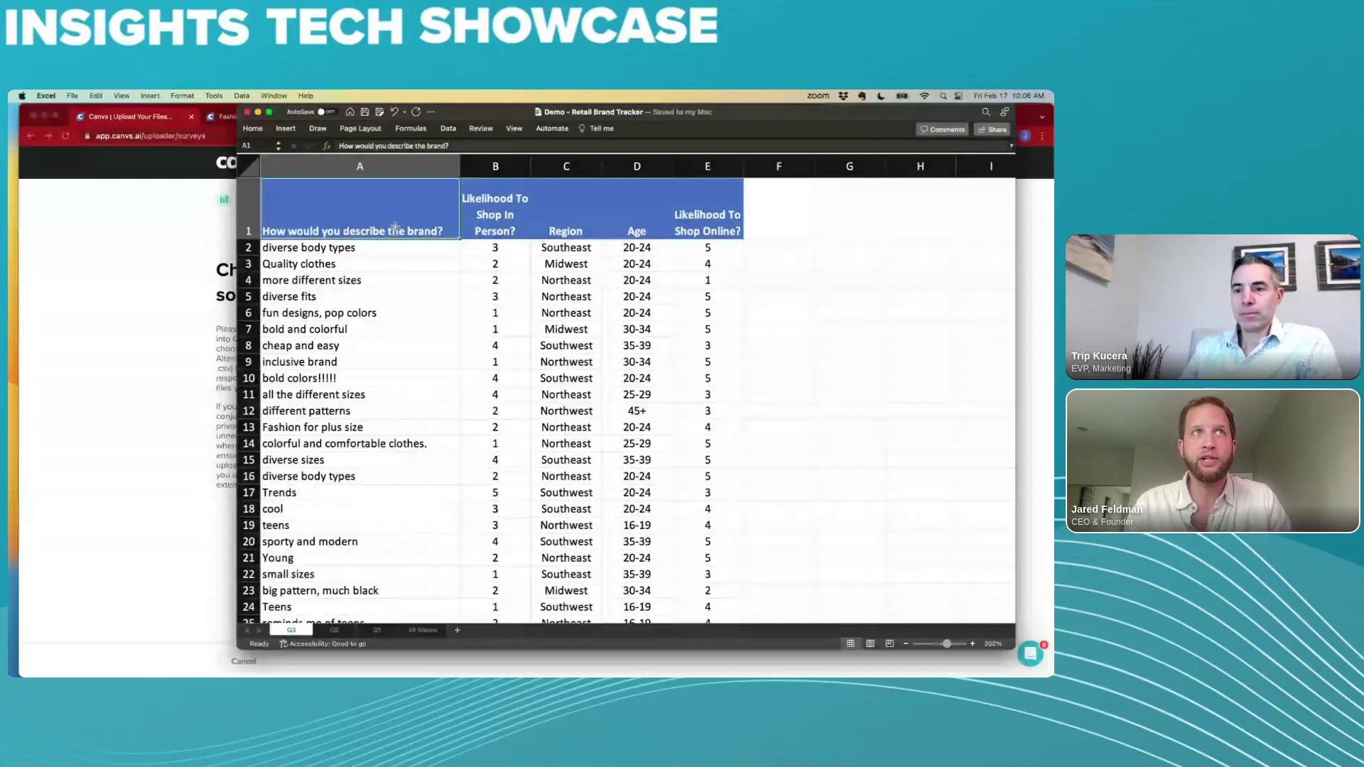
left_click(514, 173)
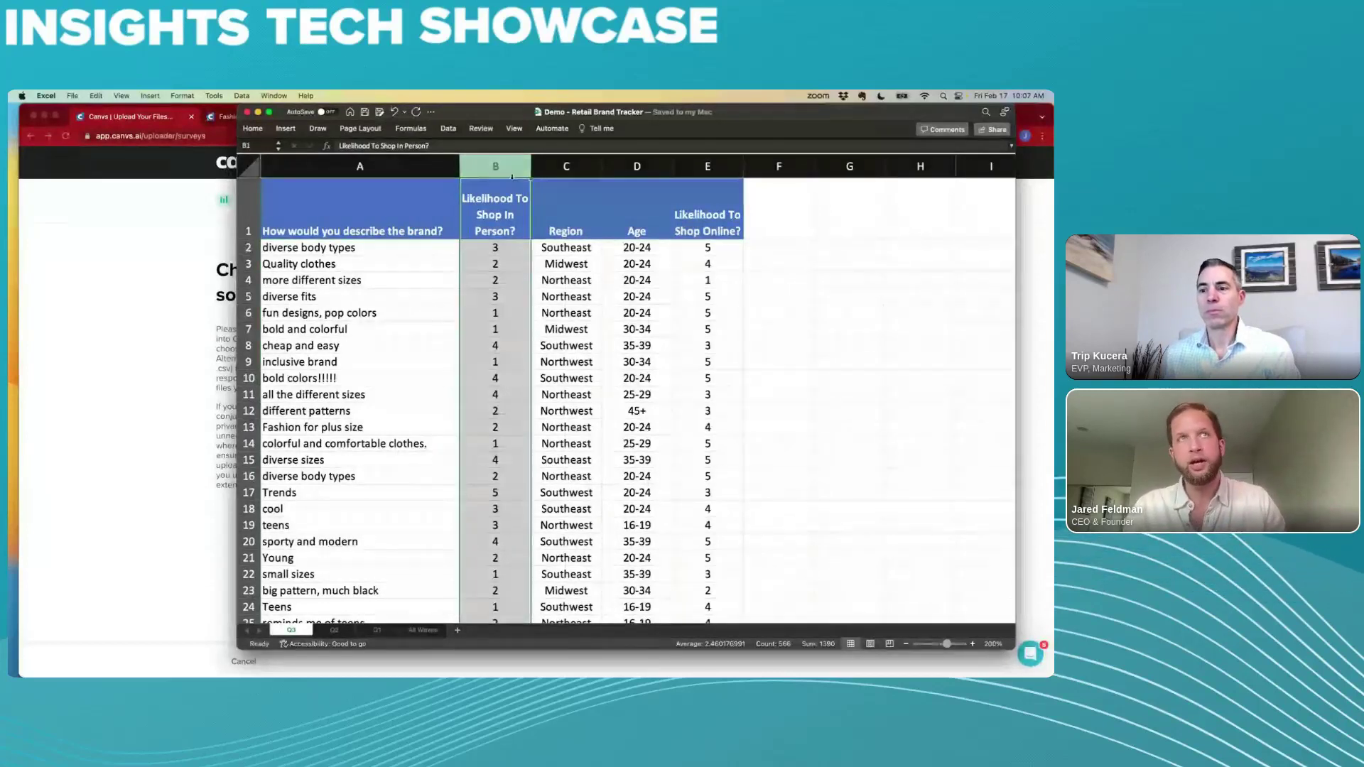
left_click(565, 171)
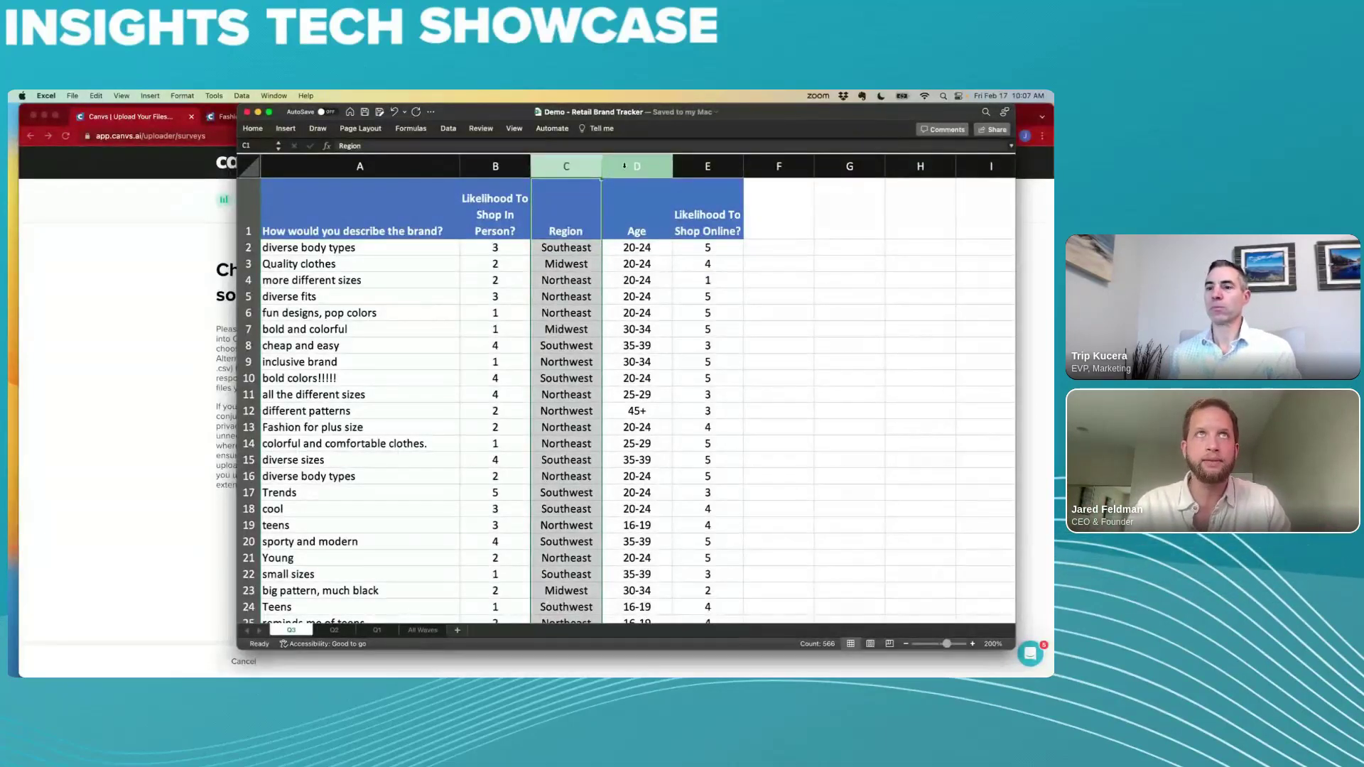
left_click_drag(468, 115, 519, 115)
left_click(398, 264)
scroll(398, 278, "up", 5)
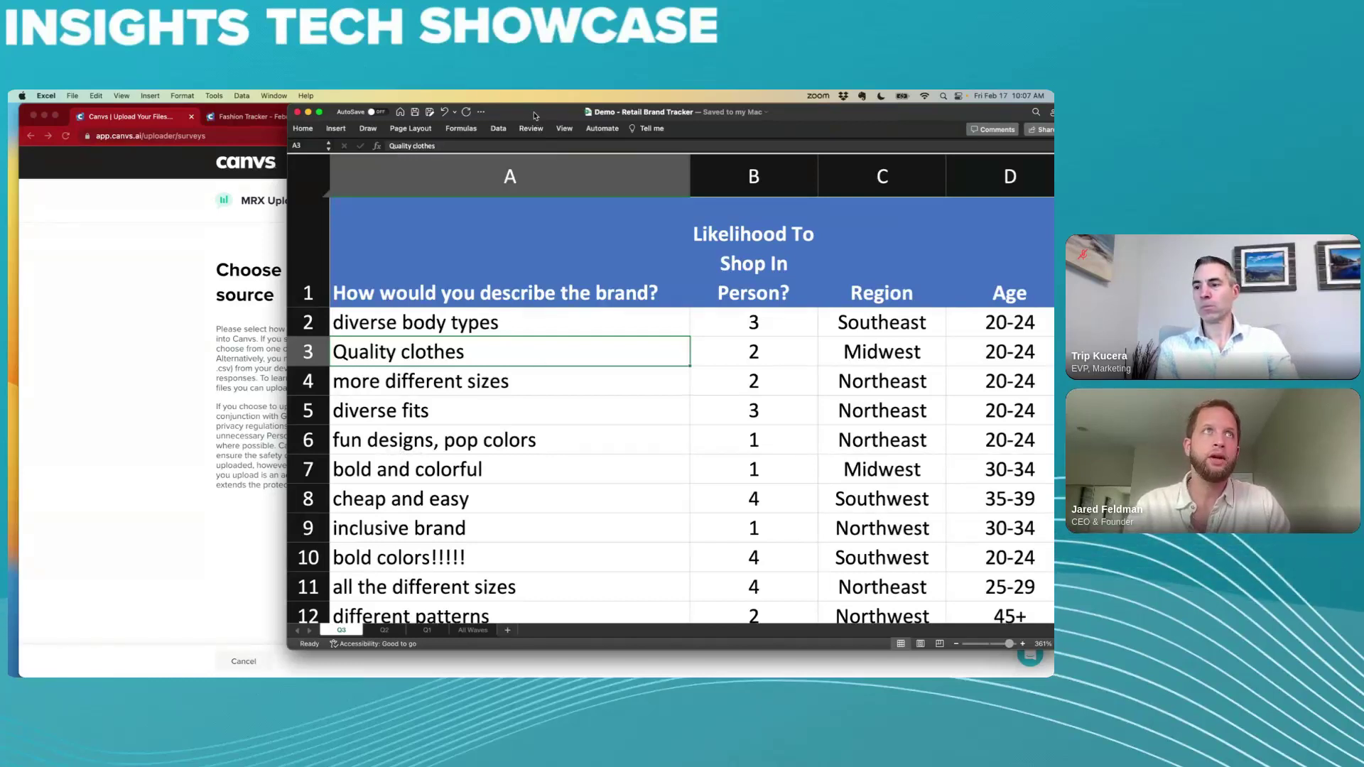
Step: Arrange the Excel and Chrome windows side by side and glance at the survey-platform import options
left_click_drag(540, 112, 566, 114)
left_click(206, 237)
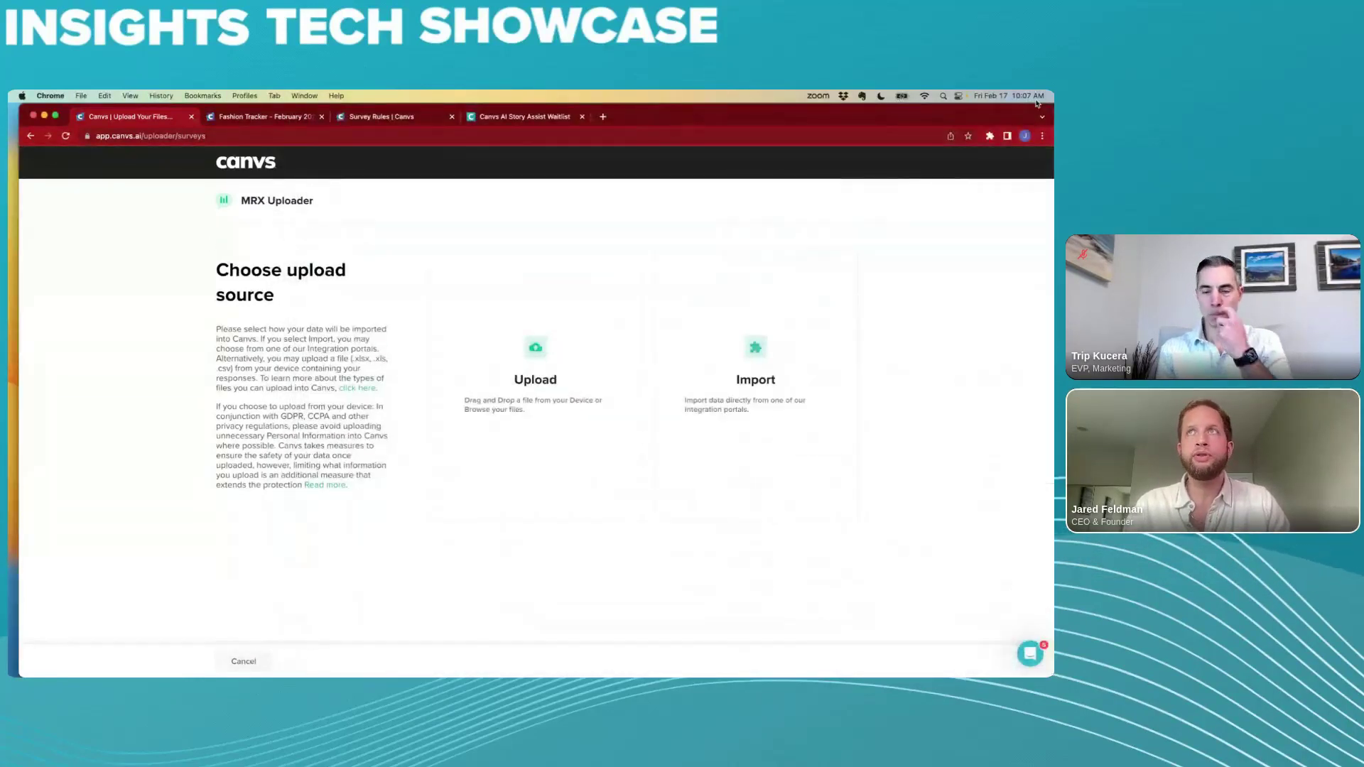
left_click_drag(1053, 110, 1009, 97)
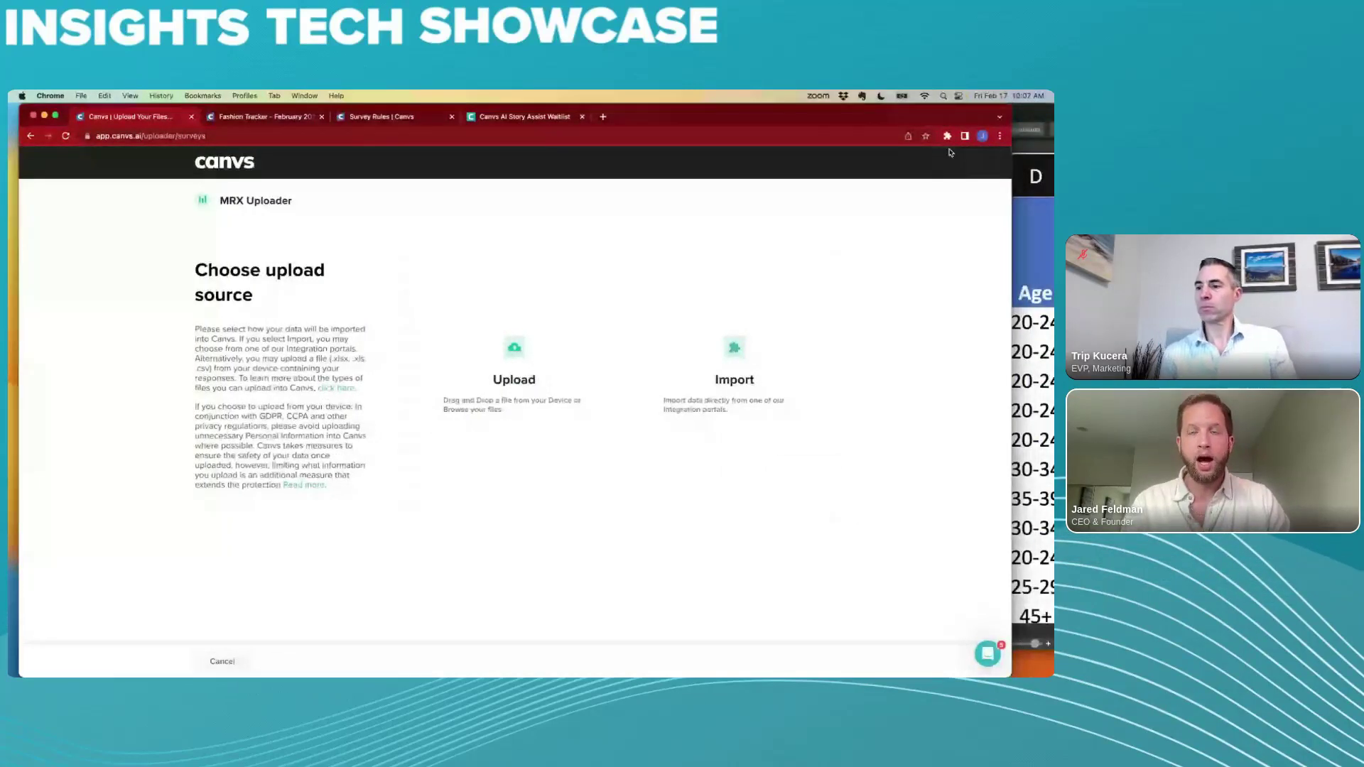
left_click(733, 342)
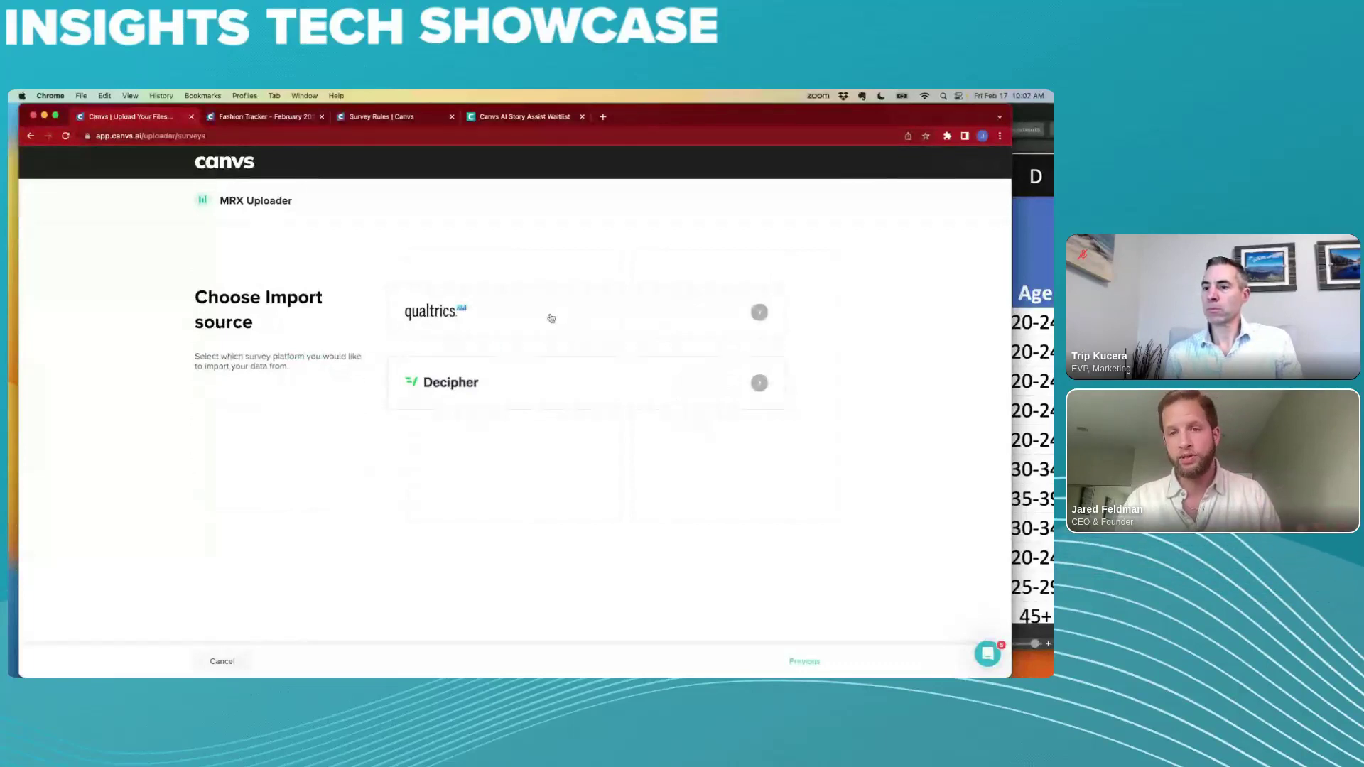
left_click(793, 663)
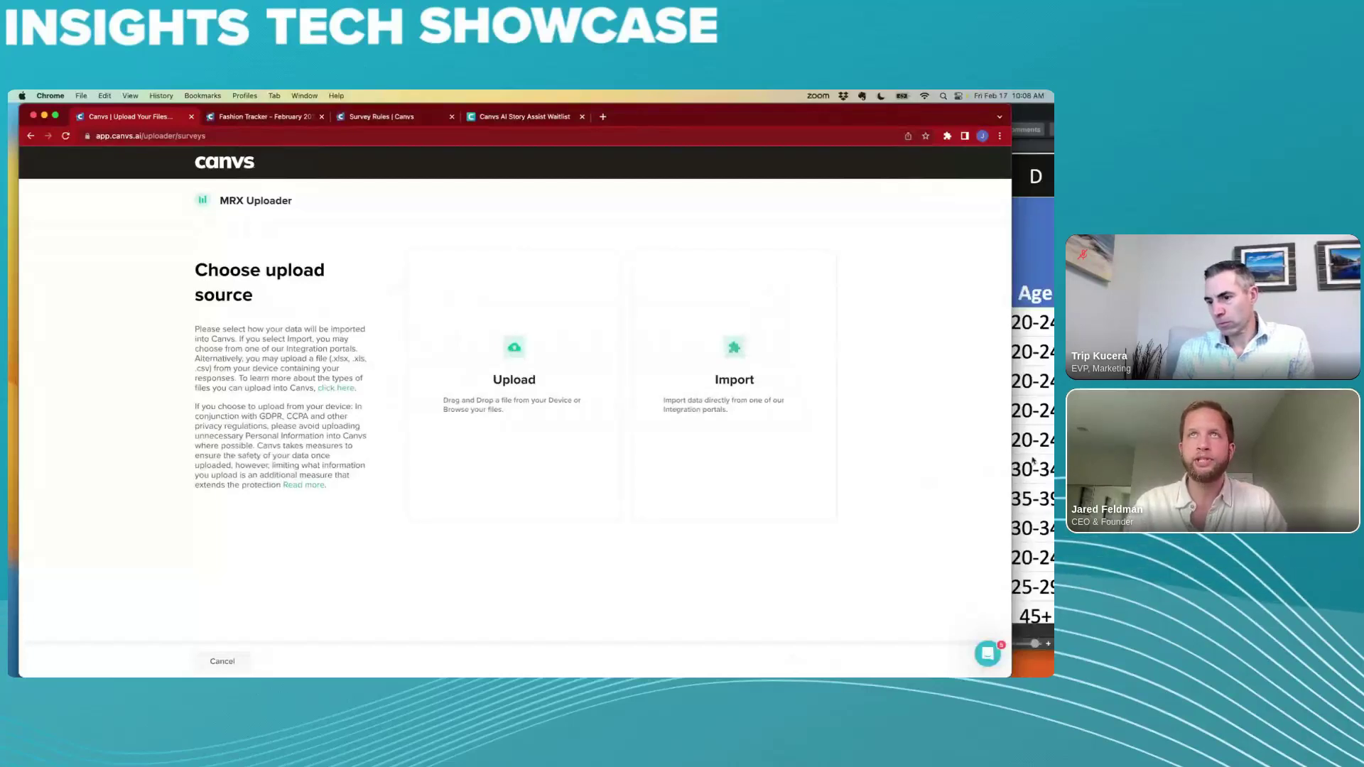
Step: Drag the Retail Brand Tracker xlsx onto the Canvs upload card and choose Columns as Questions
key("super+Tab")
left_click_drag(802, 101, 803, 433)
left_click_drag(605, 438, 554, 386)
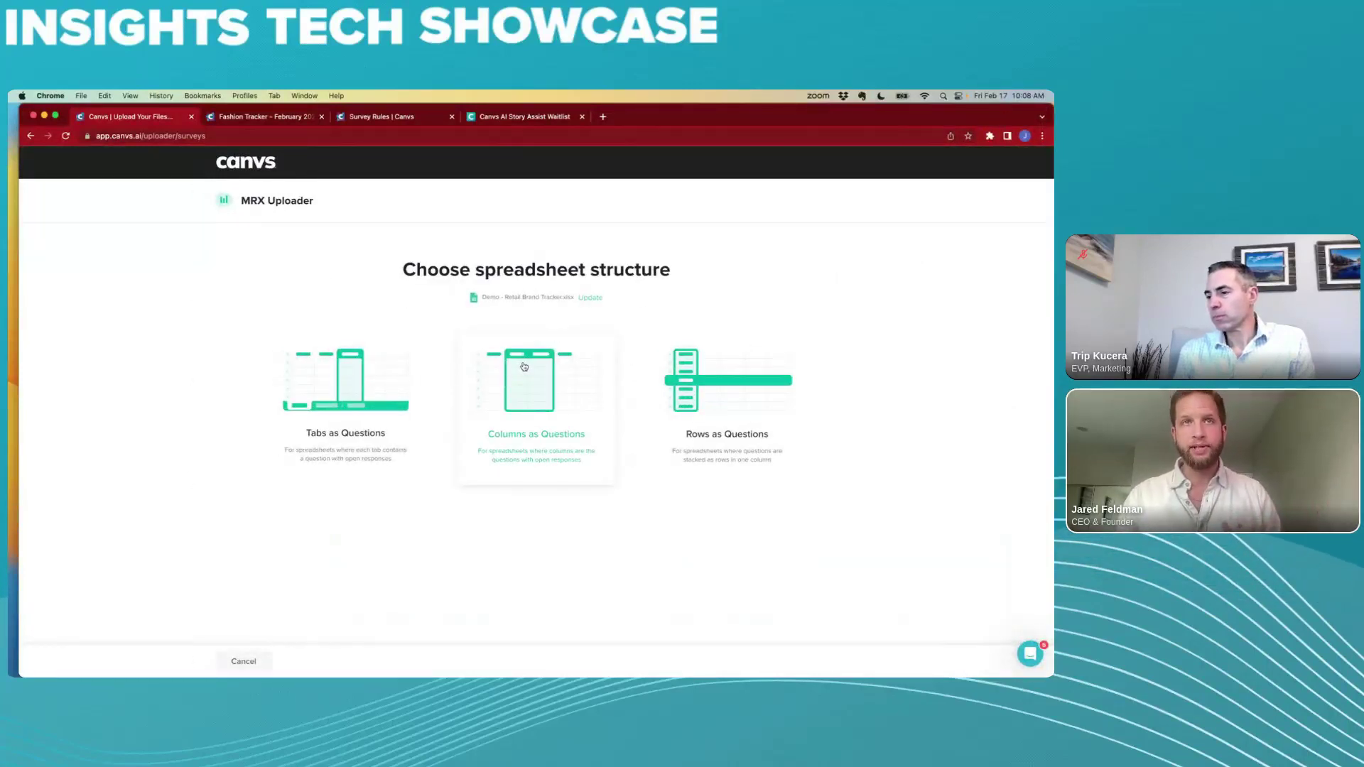
left_click(524, 367)
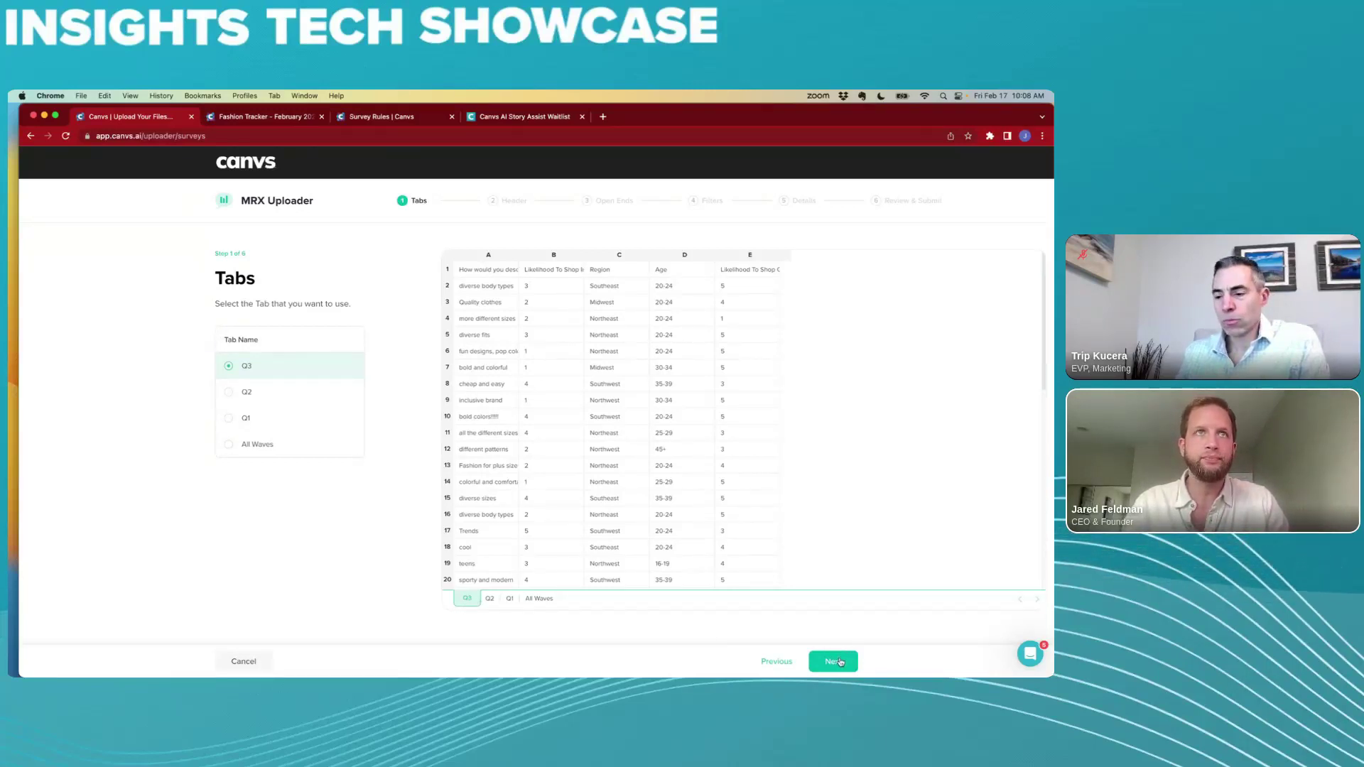
Step: Accept the Q3 tab and set row 1 as the header row
left_click(835, 661)
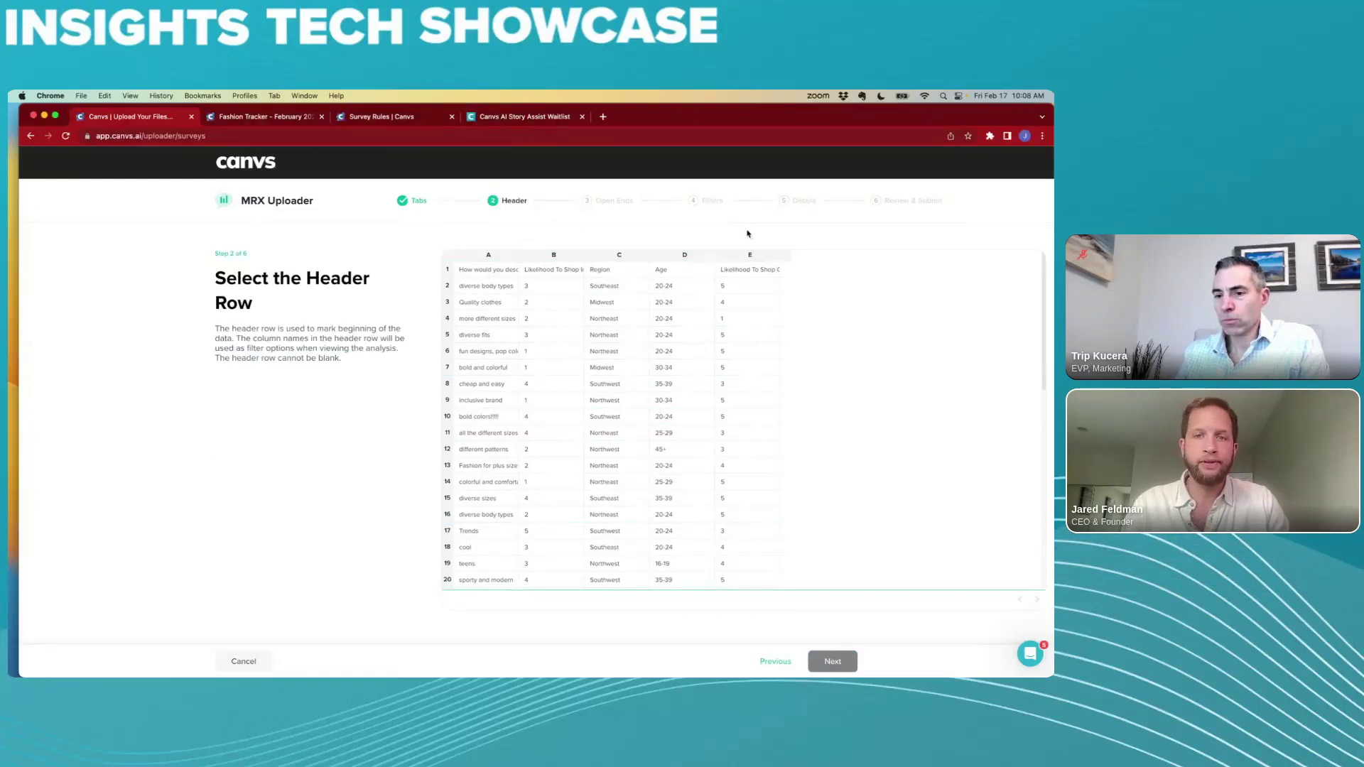
left_click(630, 273)
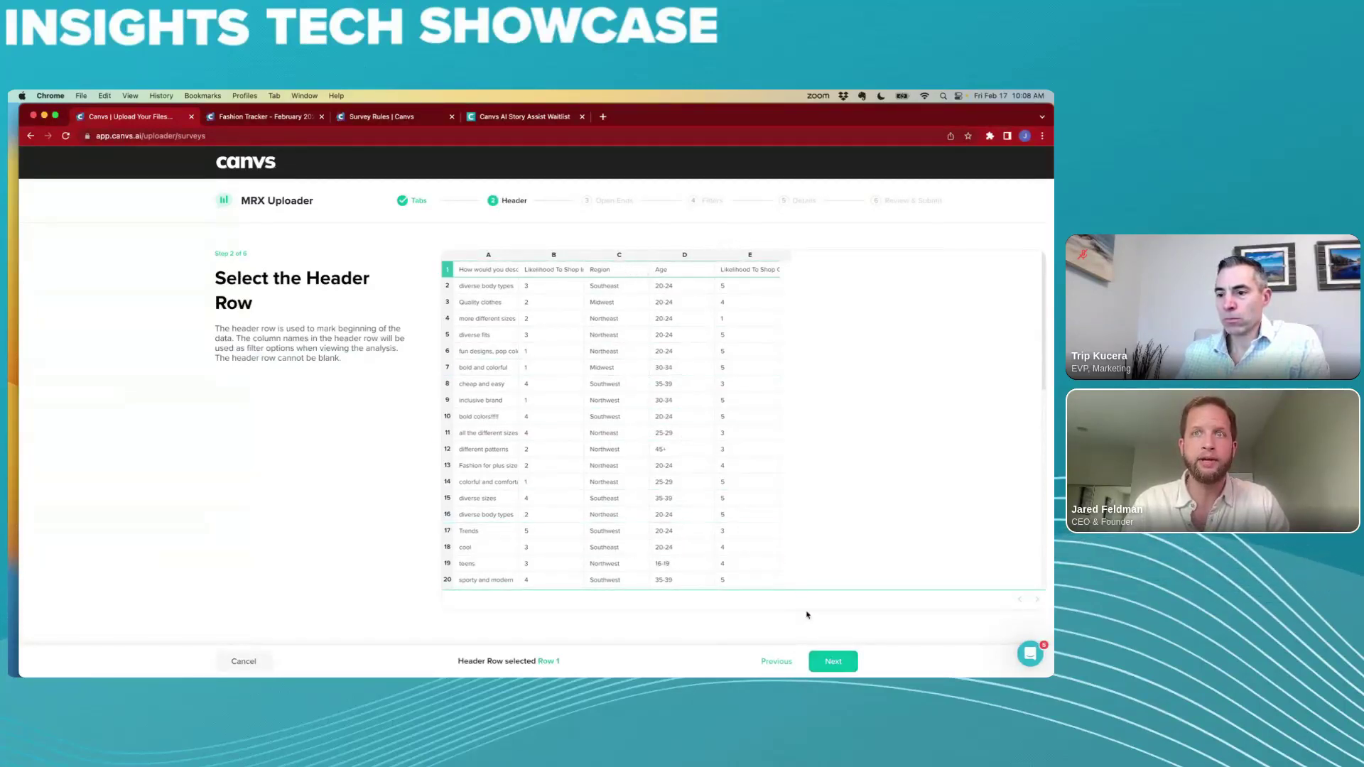
left_click(824, 662)
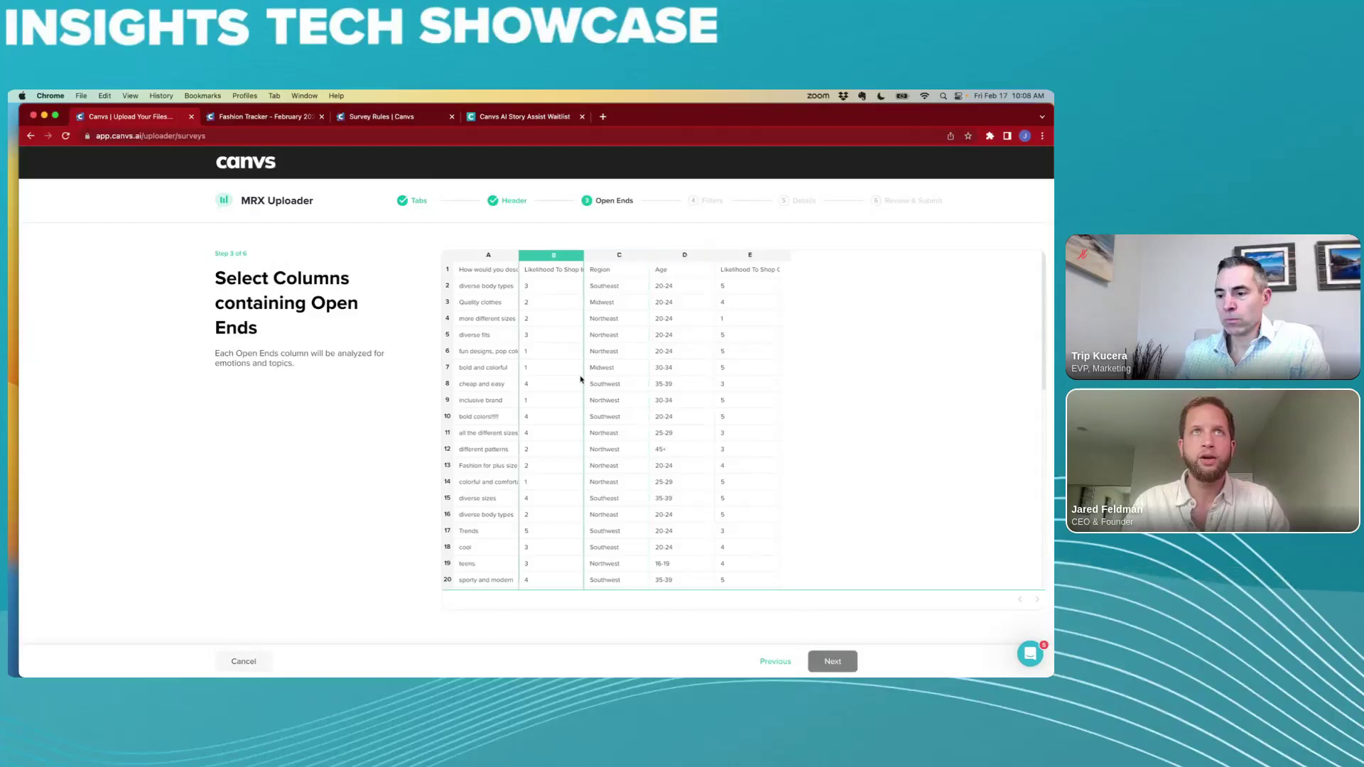
Step: Mark only column A, the brand description question, as open-ended and continue to Filters
left_click(496, 315)
left_click(562, 318)
left_click(622, 314)
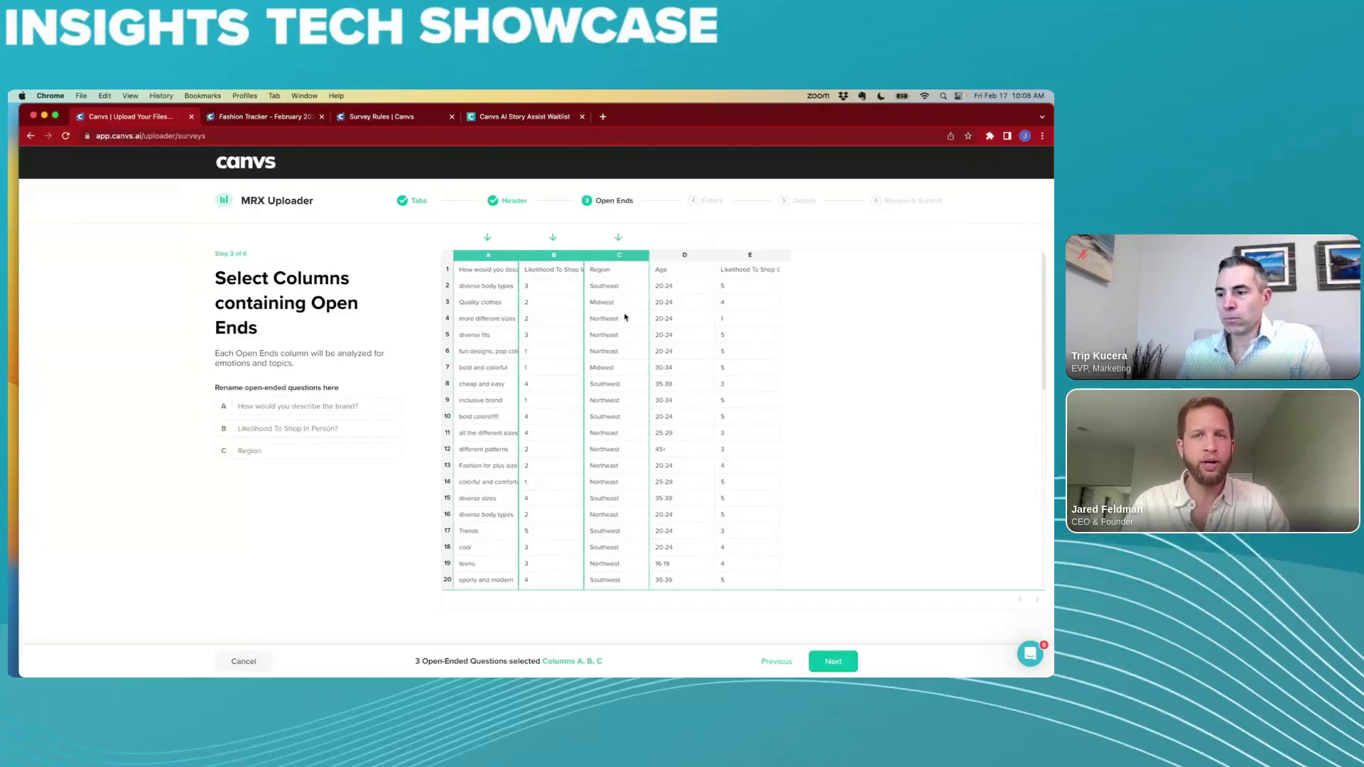
left_click(622, 314)
left_click(551, 319)
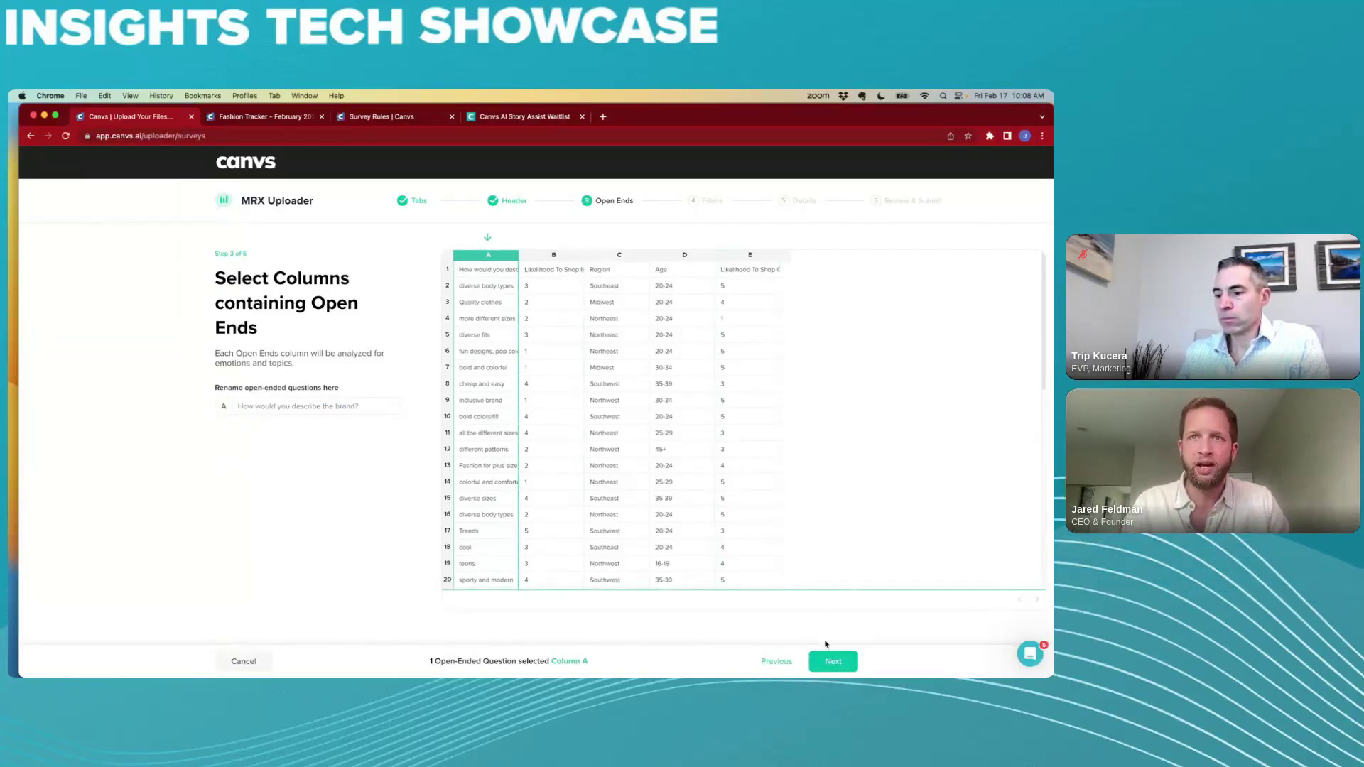
left_click(832, 660)
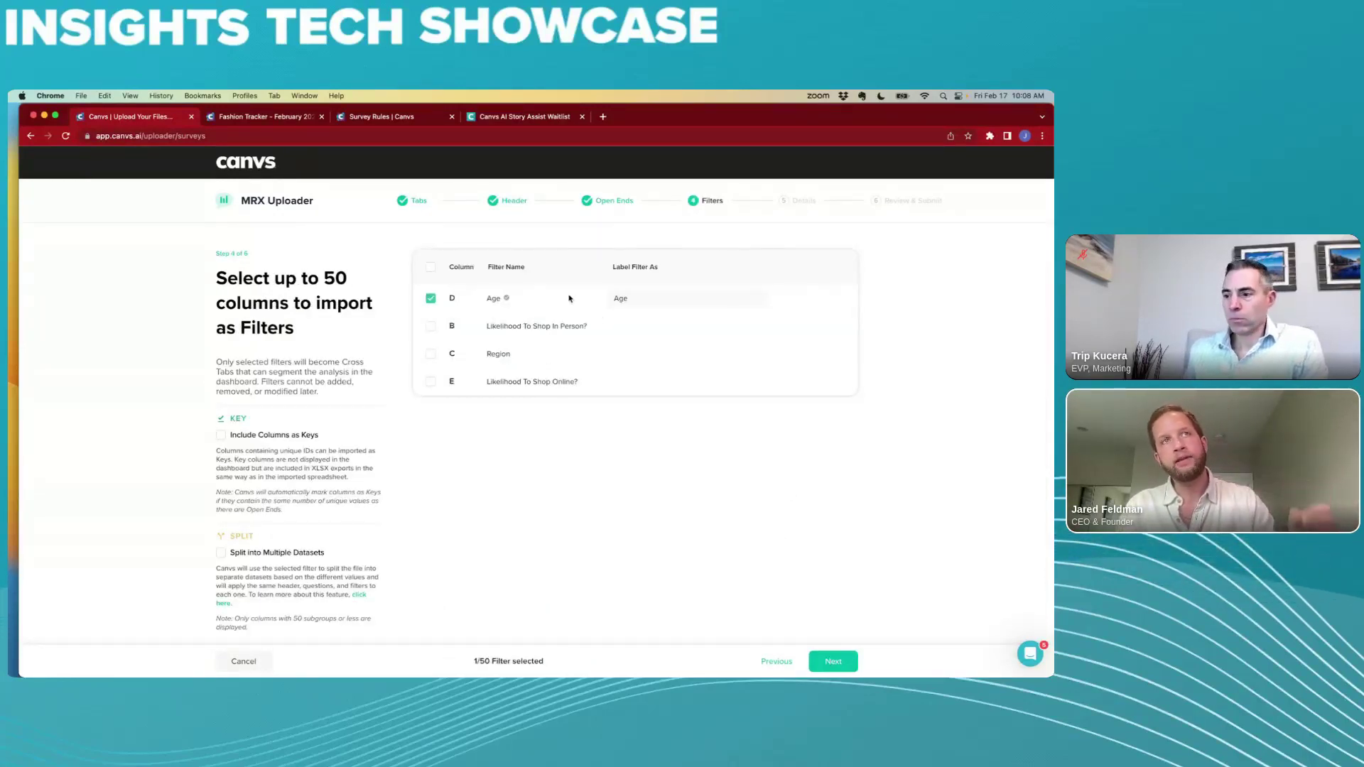
Step: Select all columns B–E (Age, both likelihood-to-shop questions, Region) as filters and continue to Details
left_click(429, 270)
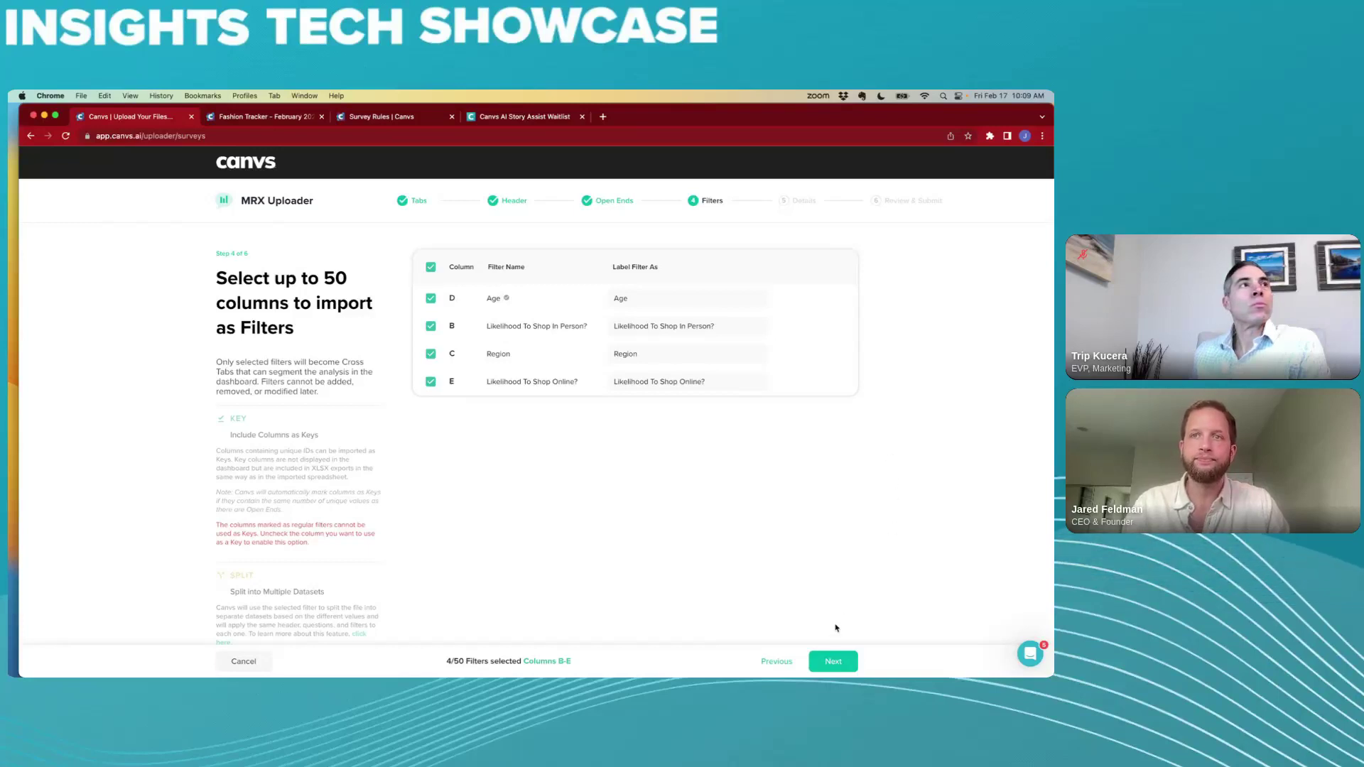
left_click(832, 660)
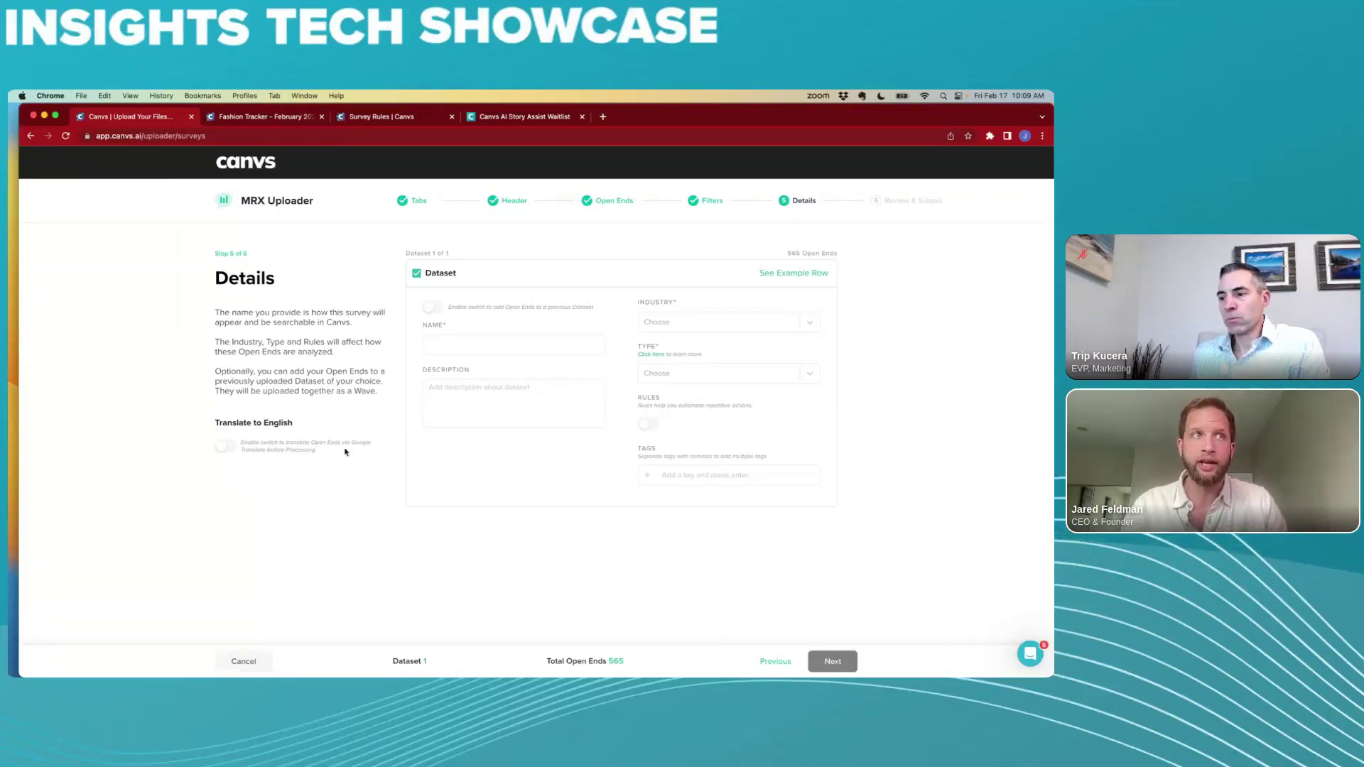
Step: Leave translation off, append to the existing Fashion Tracker - February 2023 dataset, and review its 12 rules
left_click(226, 448)
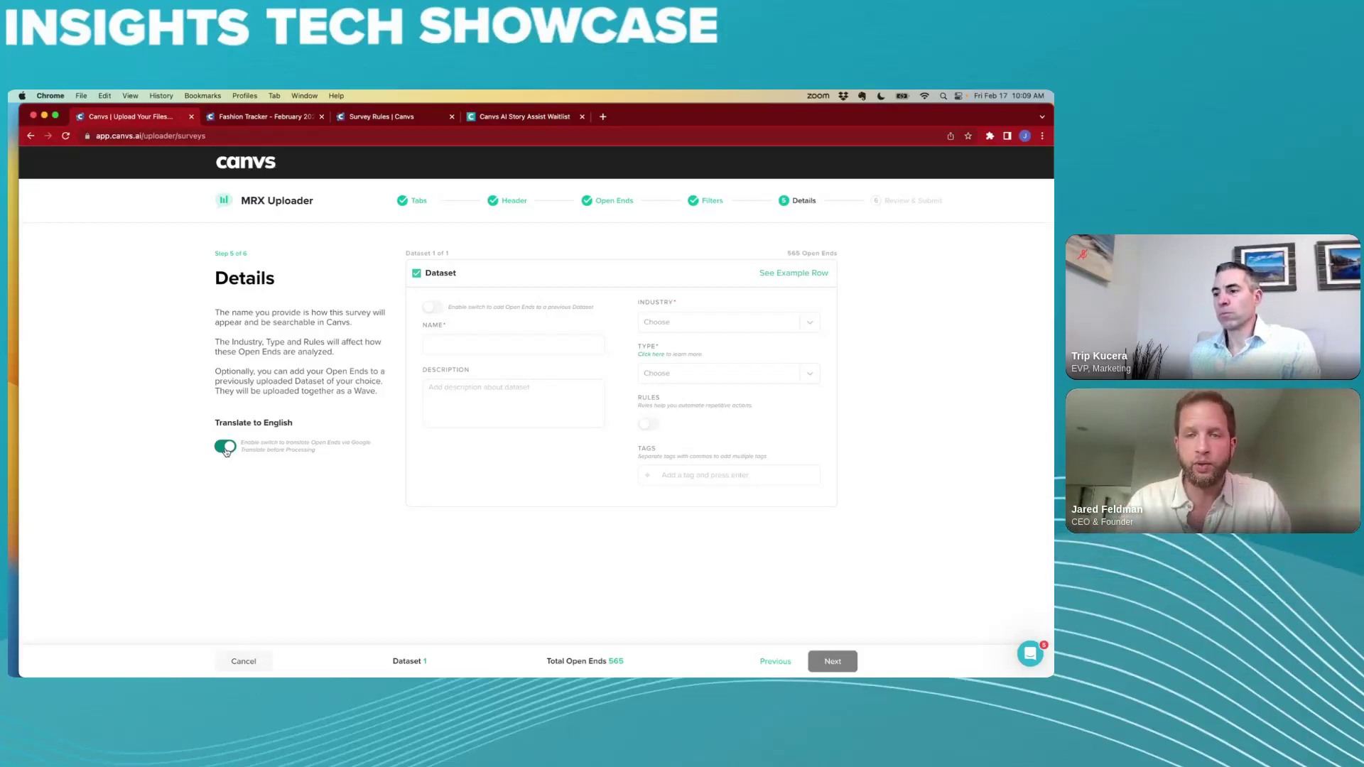
left_click(226, 450)
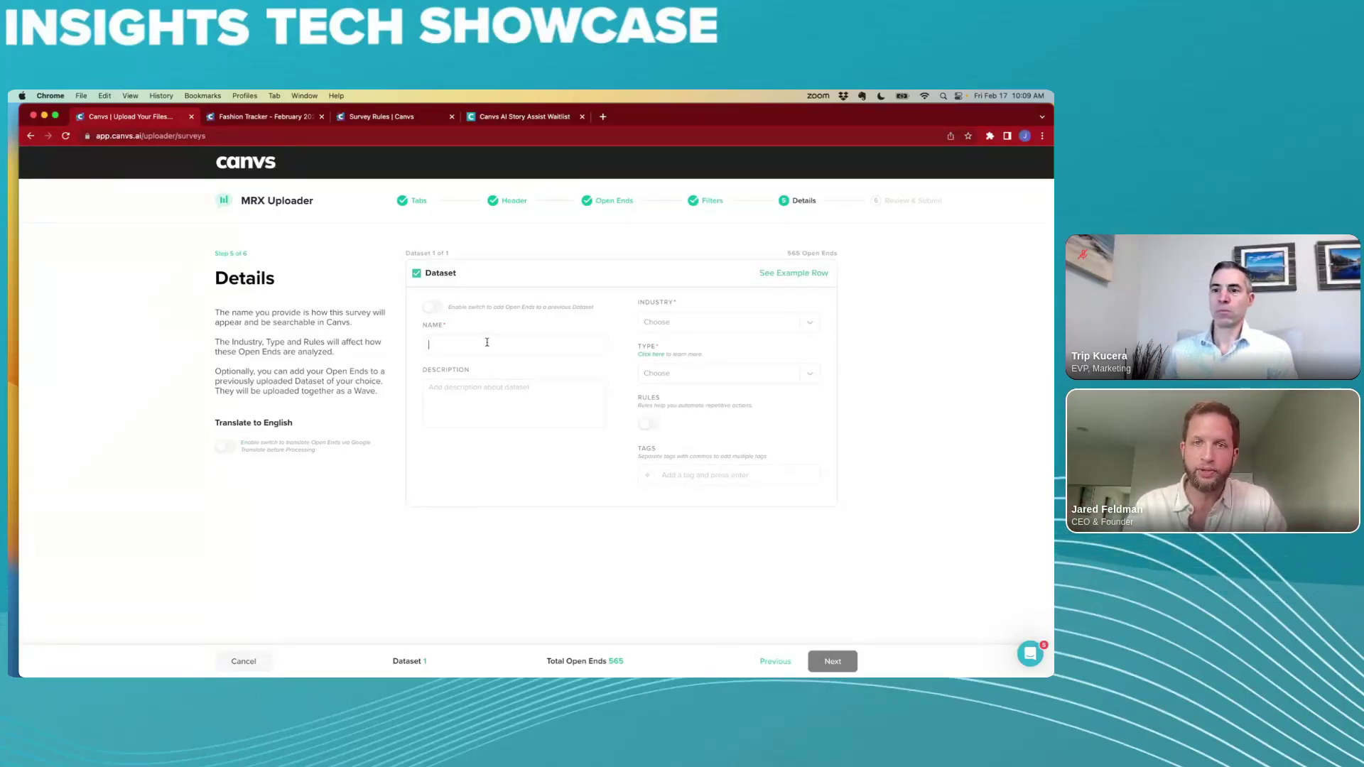
left_click(429, 309)
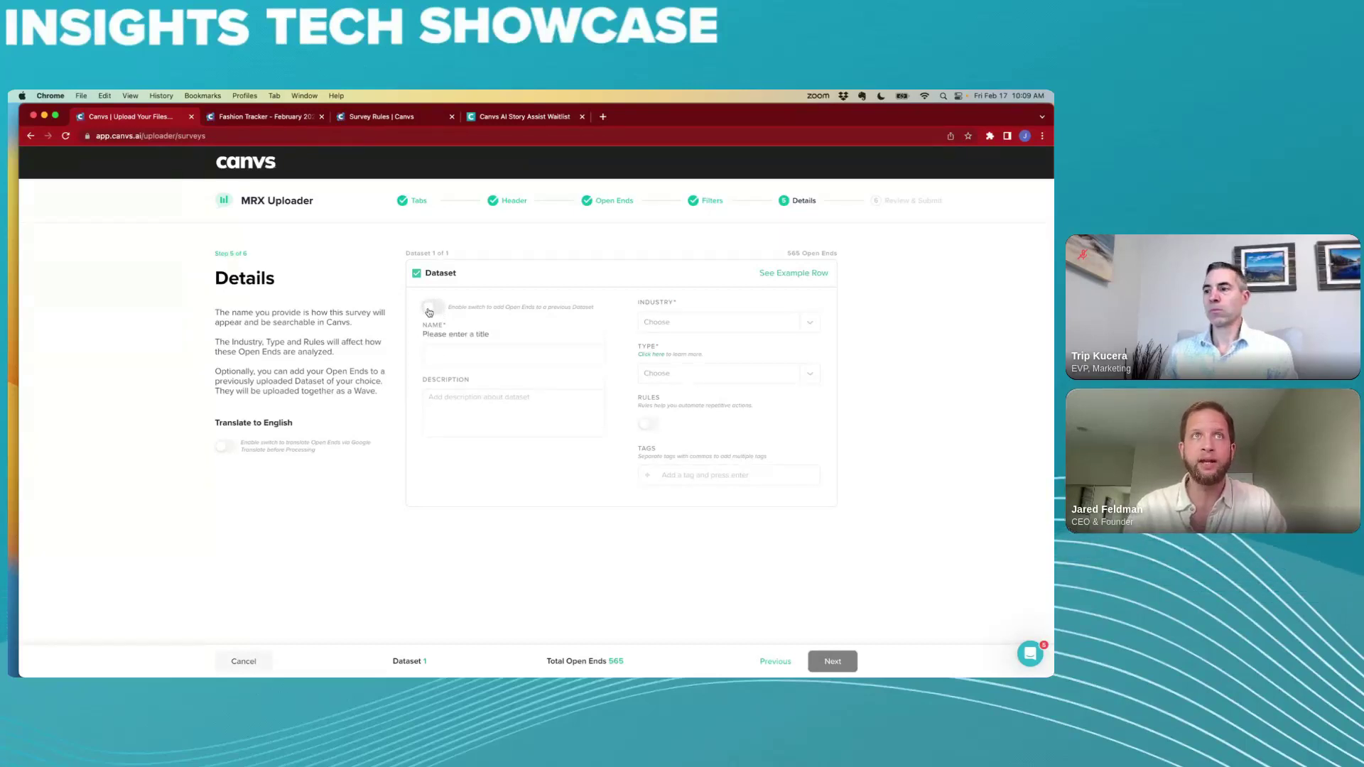
left_click(473, 357)
type("fasjo")
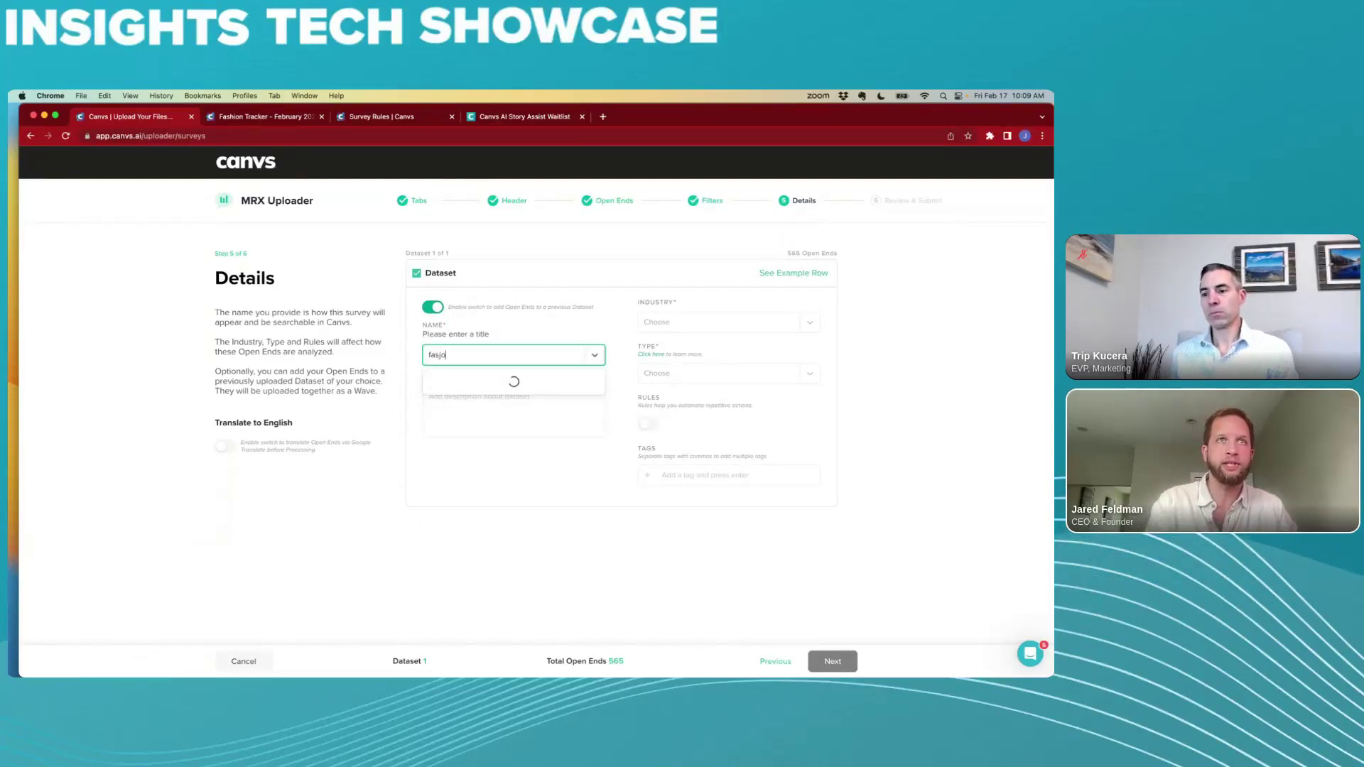
key("BackSpace")
key("BackSpace")
type("hion ")
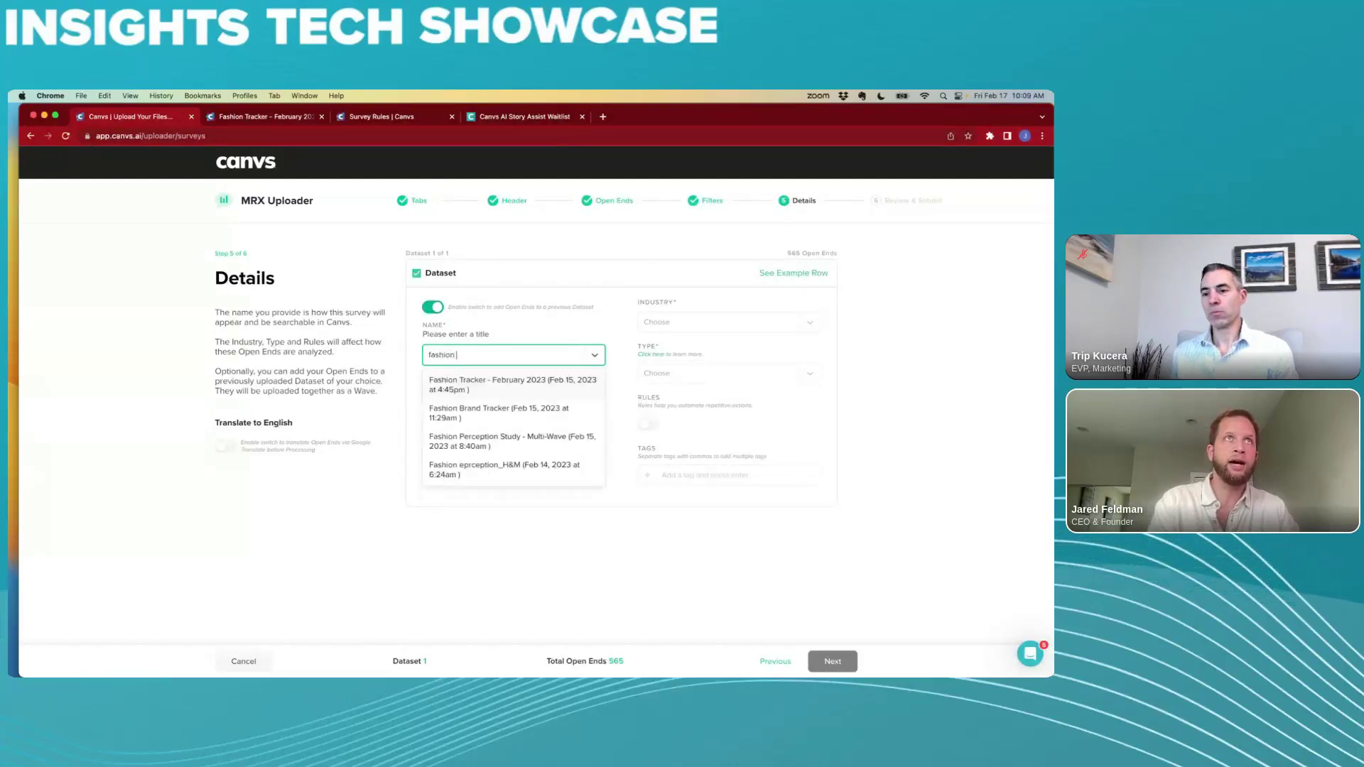
type("trac")
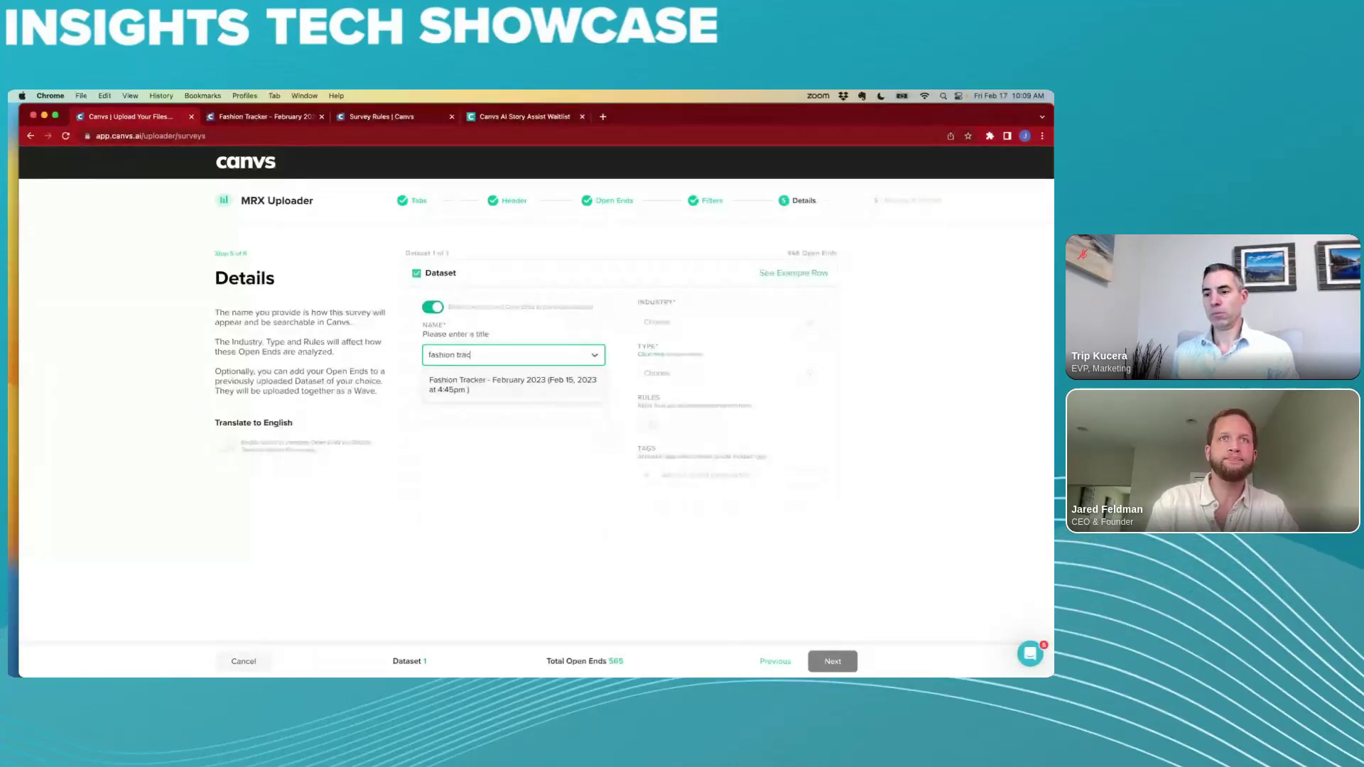
left_click(474, 383)
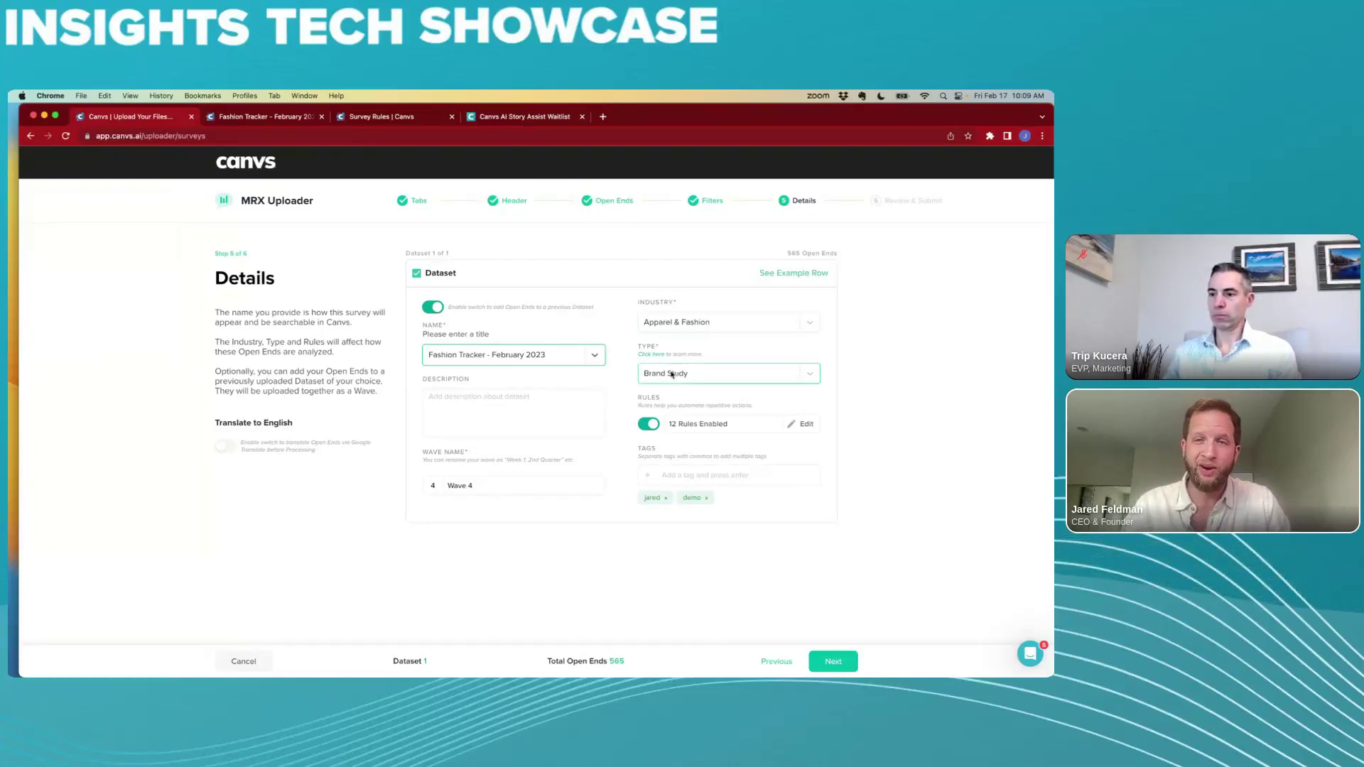
left_click(474, 490)
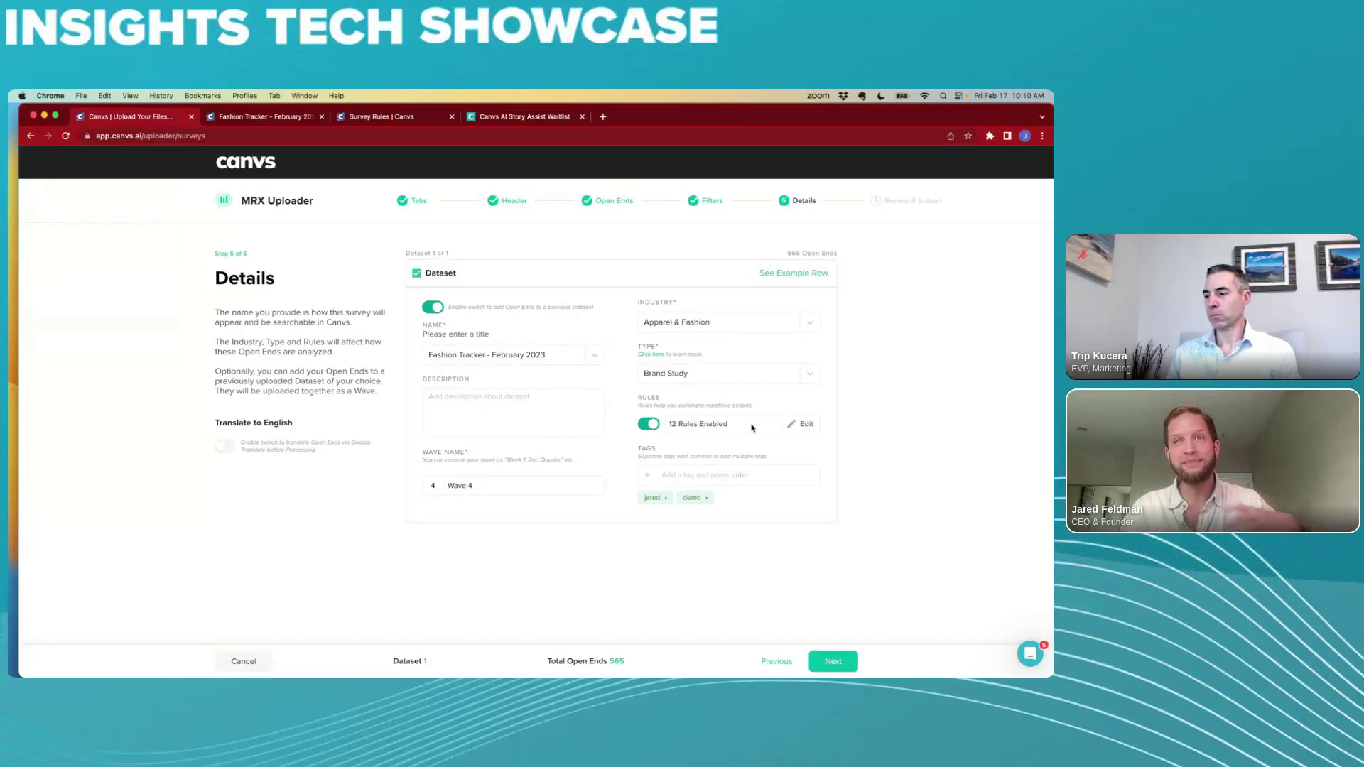
left_click(805, 425)
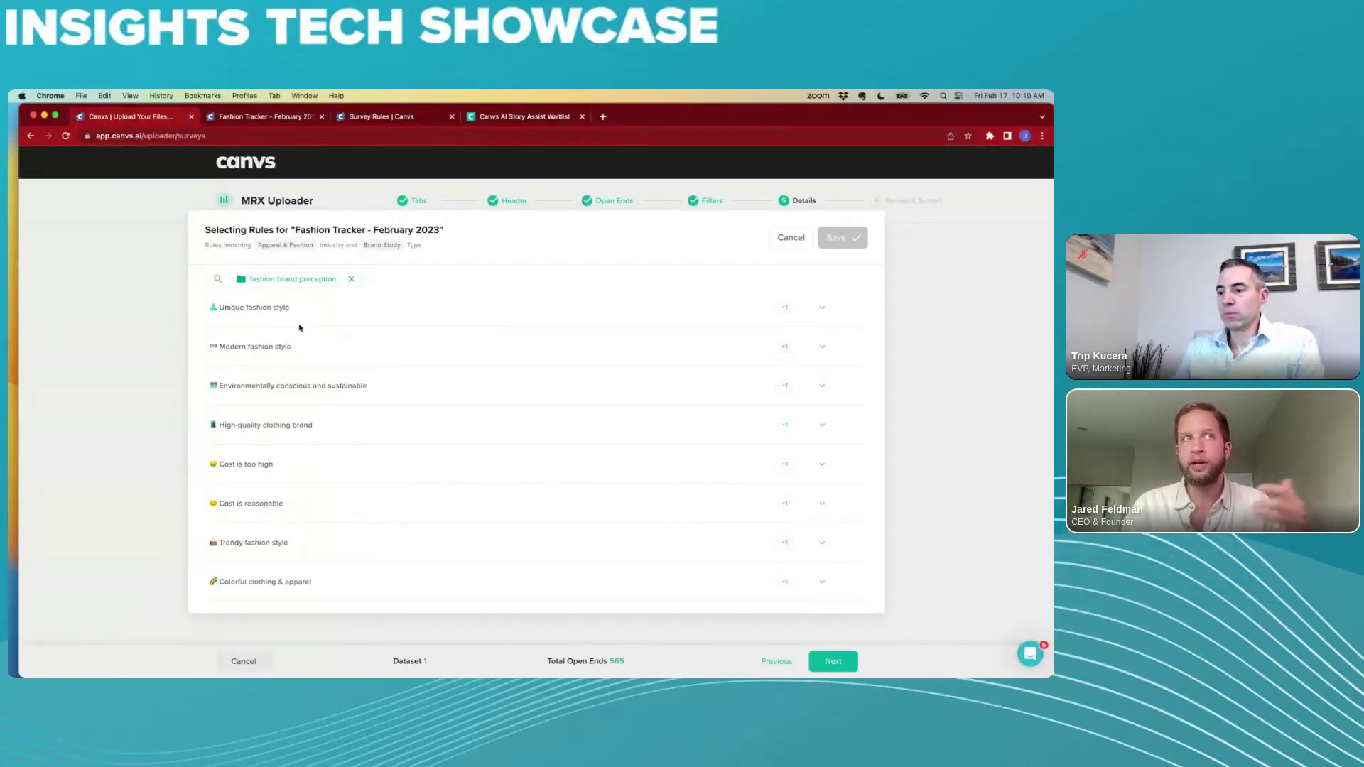
Step: Close the Selecting Rules list unchanged and advance to the Review & Submit summary
left_click_drag(224, 307, 299, 309)
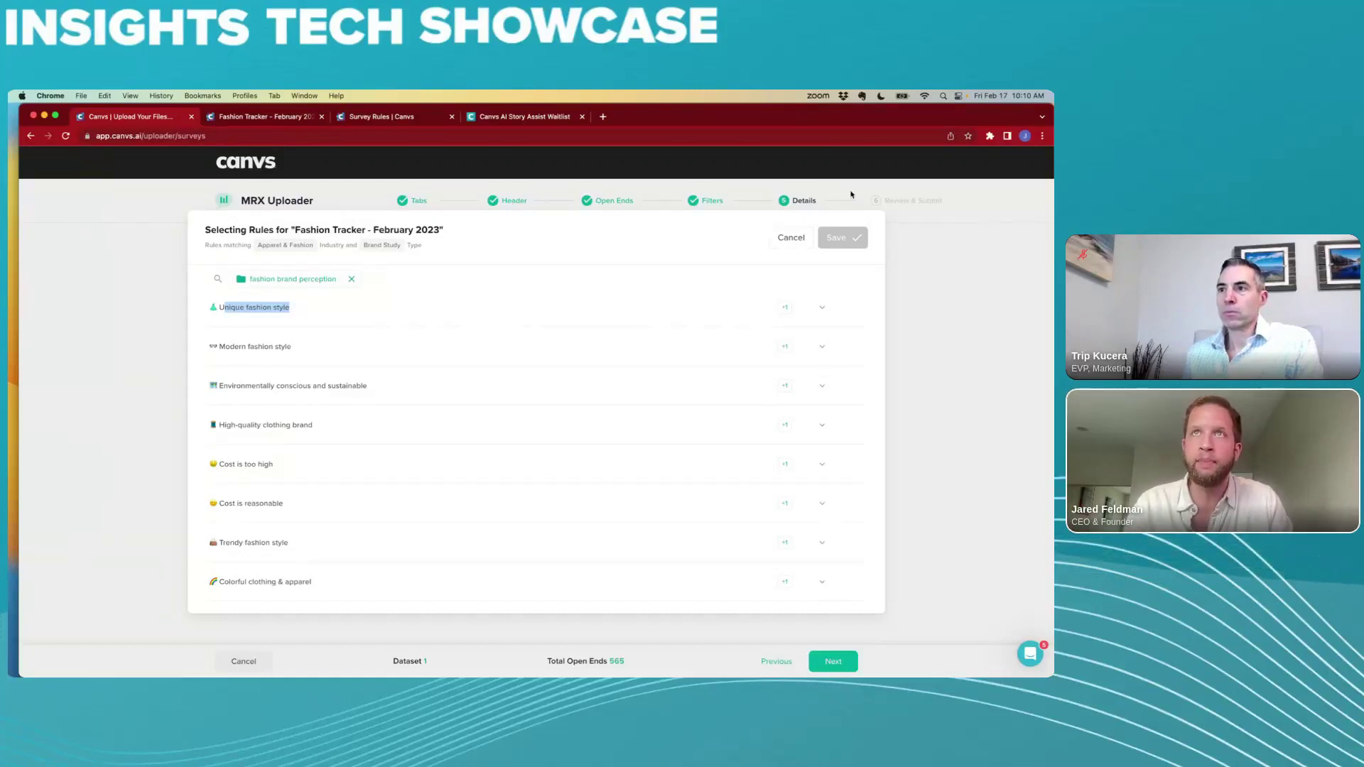
left_click(790, 237)
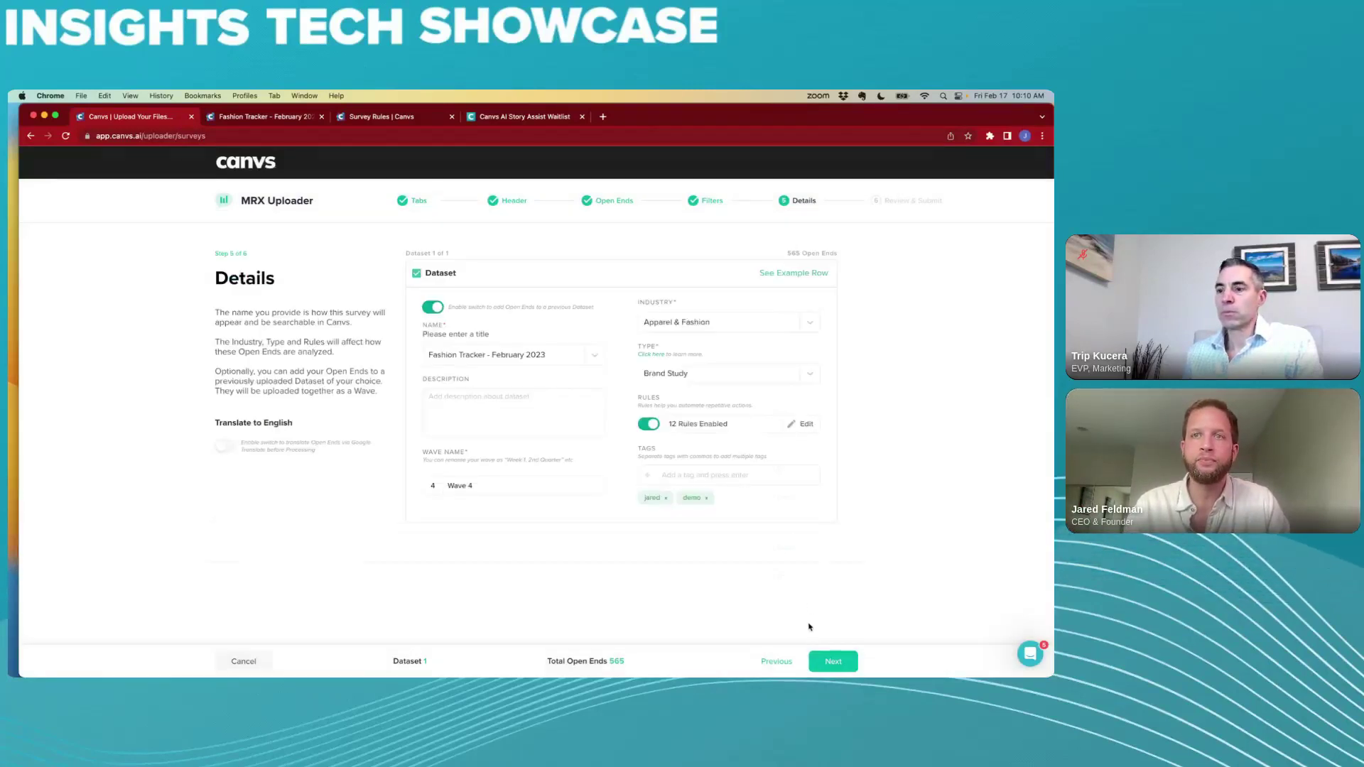
left_click(832, 661)
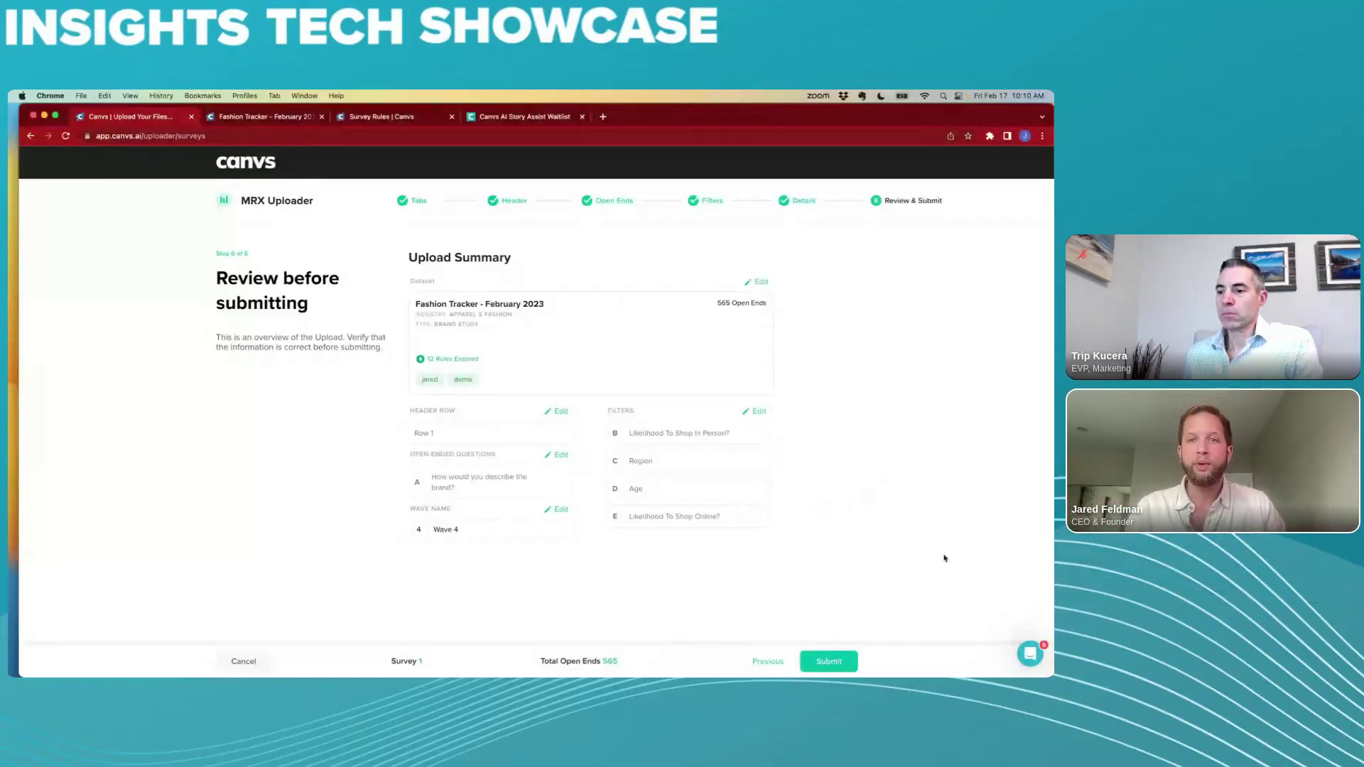
Step: Browse the Uploading a Project help article, close help, and switch to the Fashion Tracker dashboard
left_click(1032, 655)
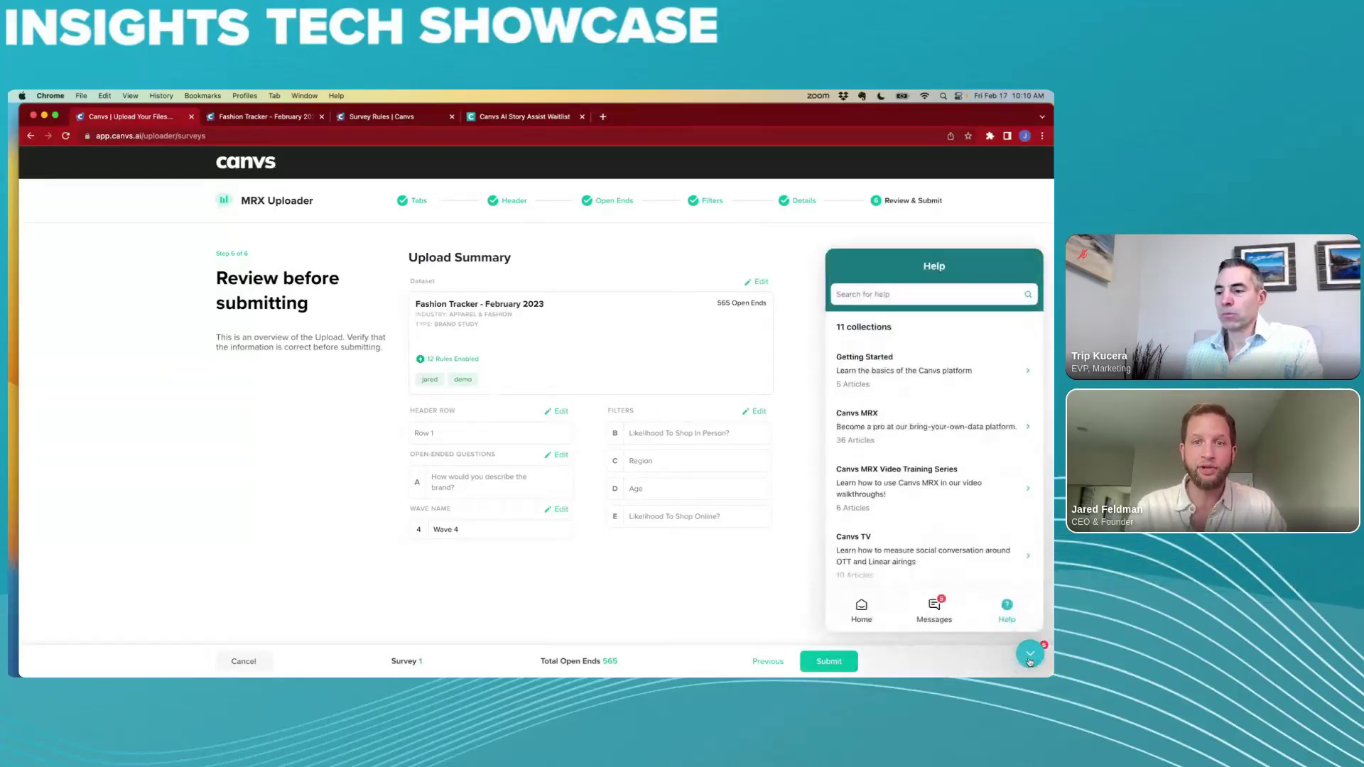
left_click(862, 615)
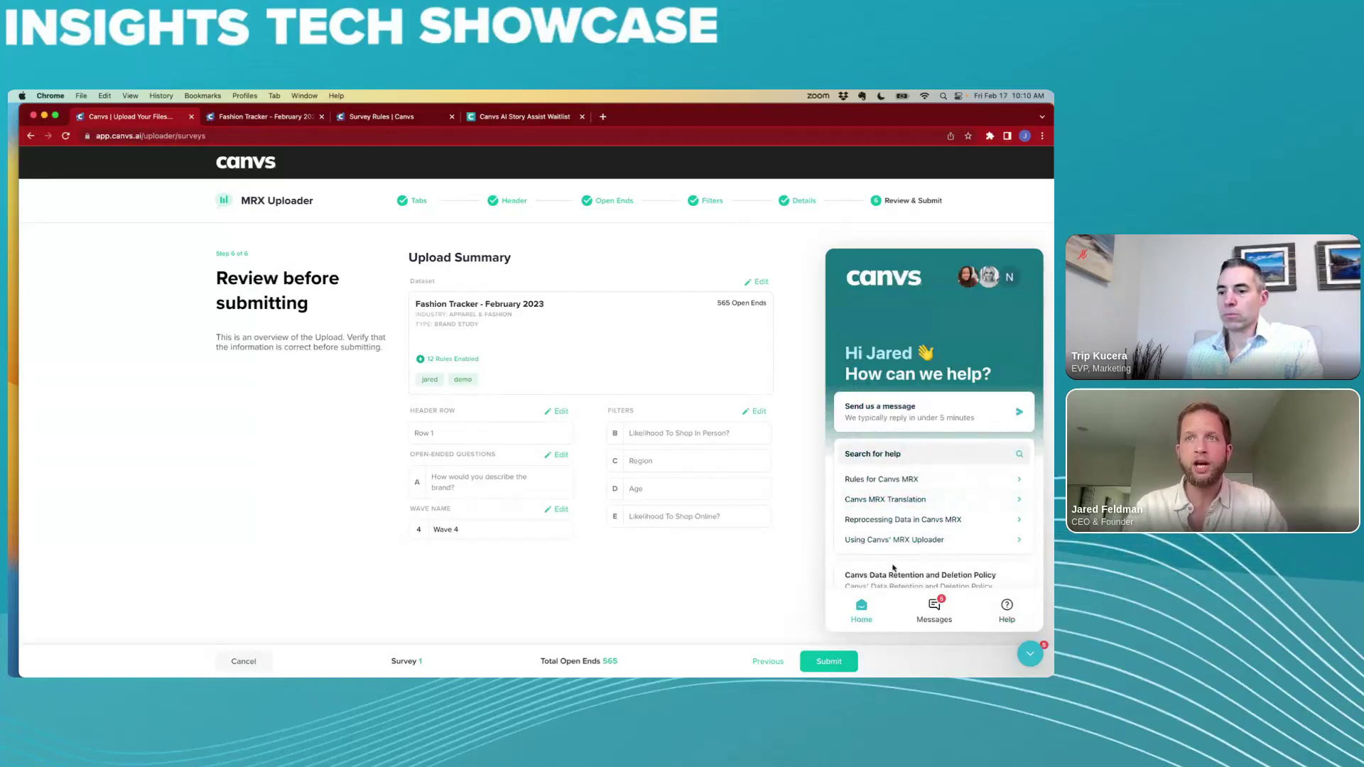
left_click(1009, 616)
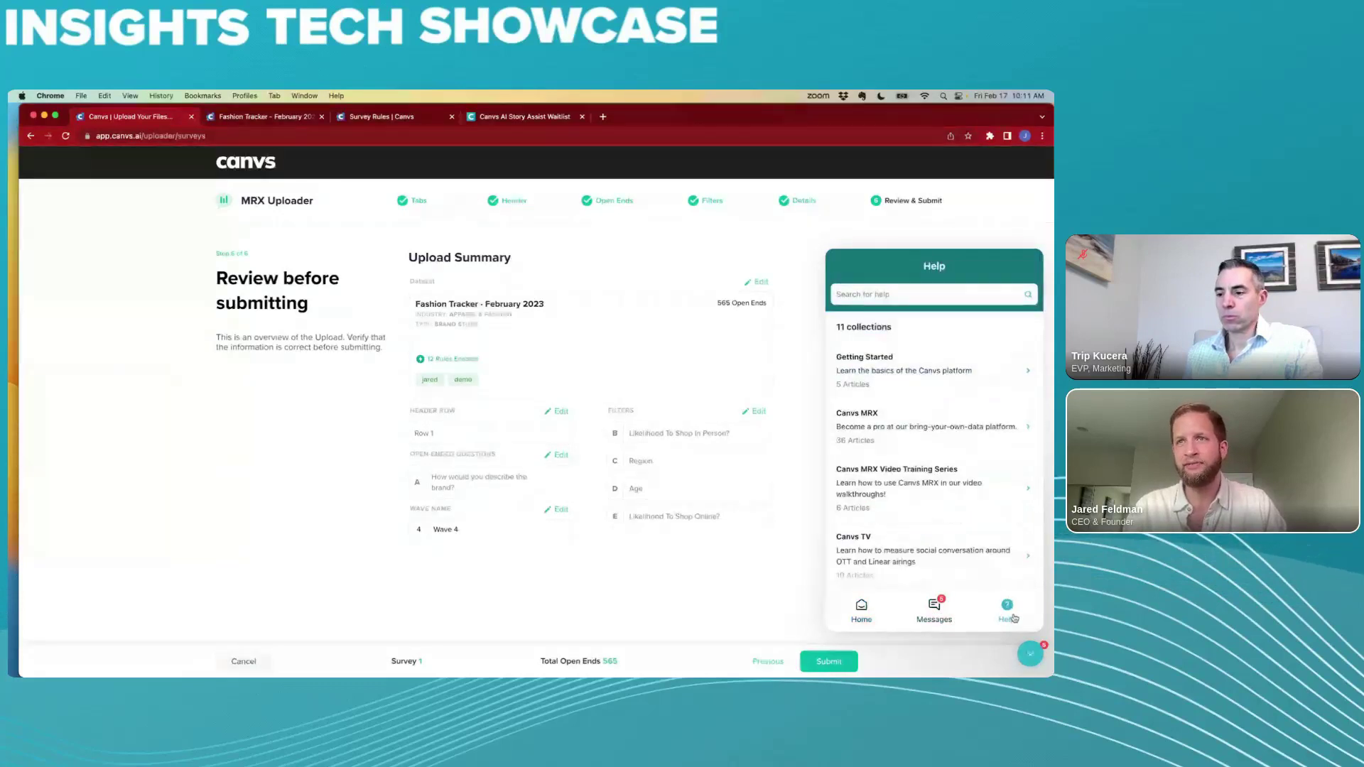
left_click(903, 475)
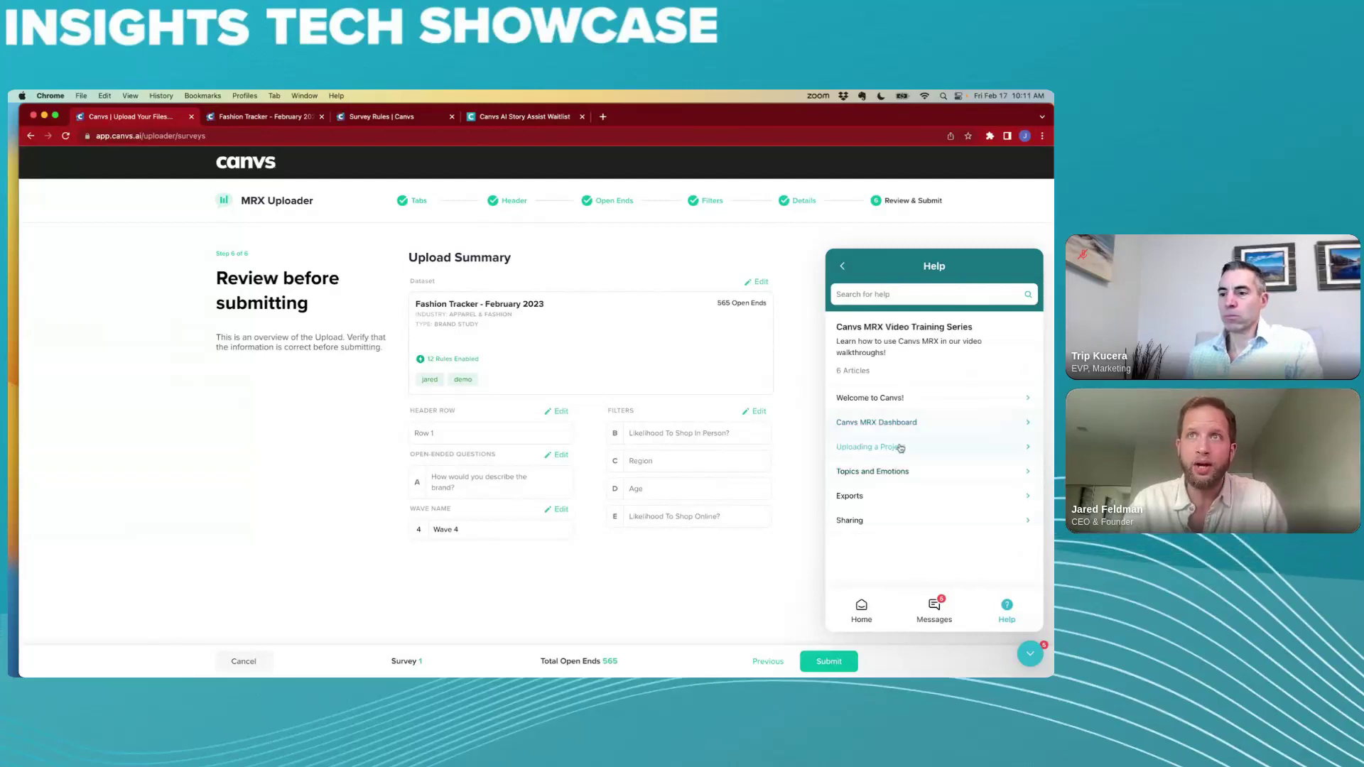
left_click(888, 446)
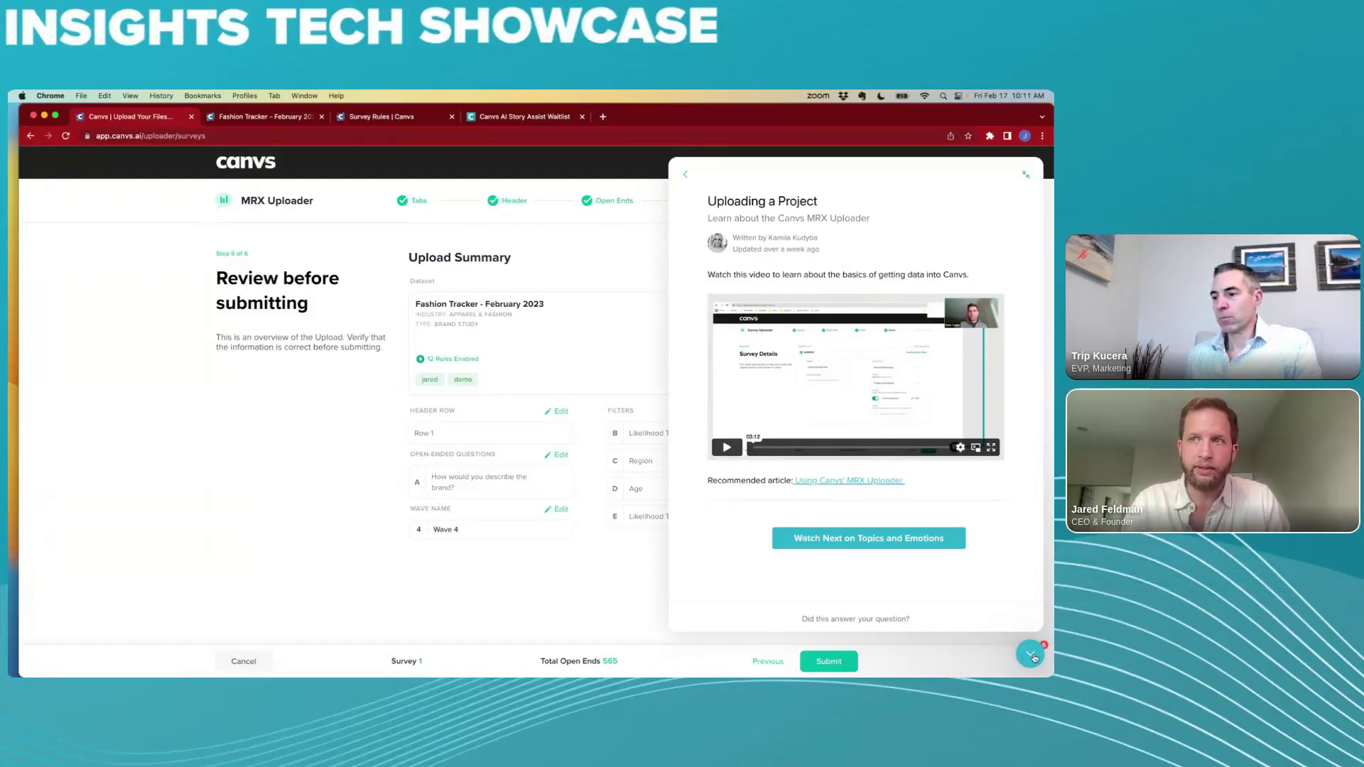
left_click(1032, 655)
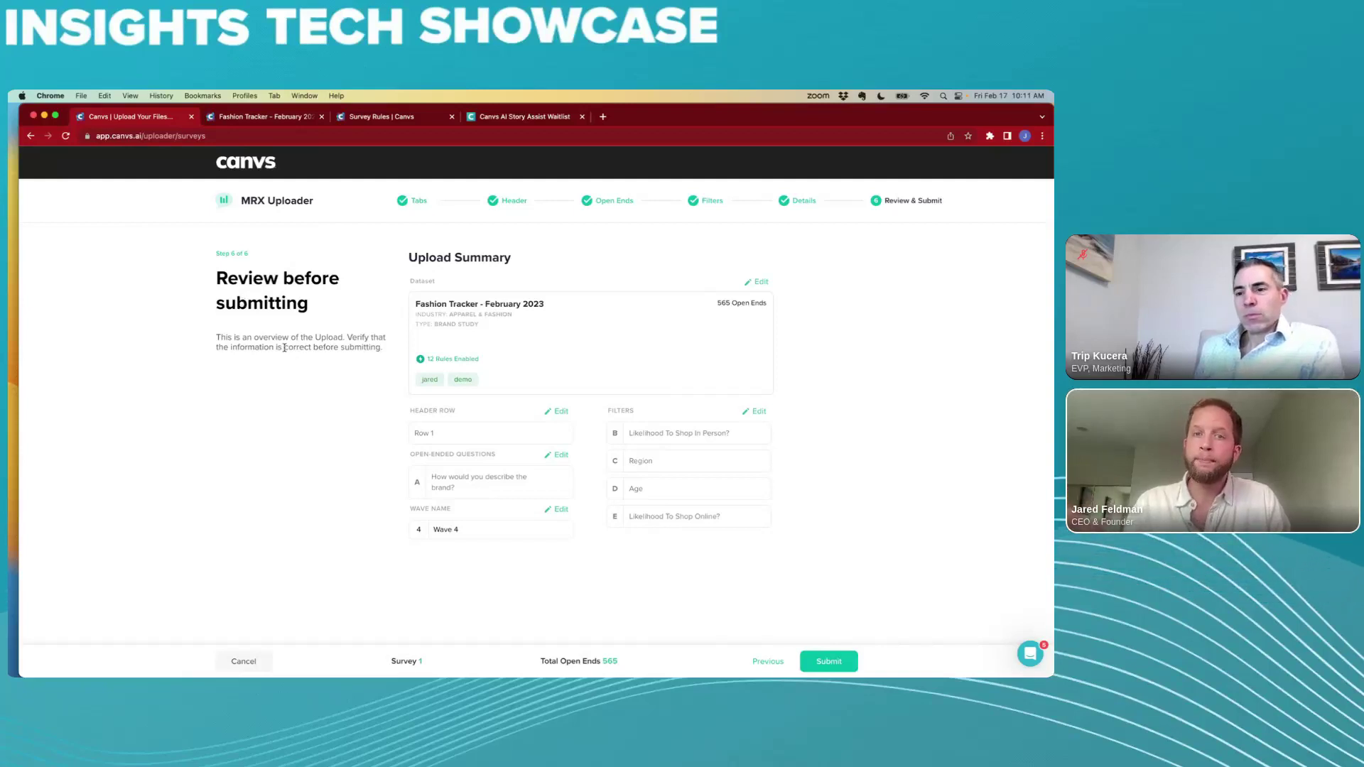
left_click(248, 117)
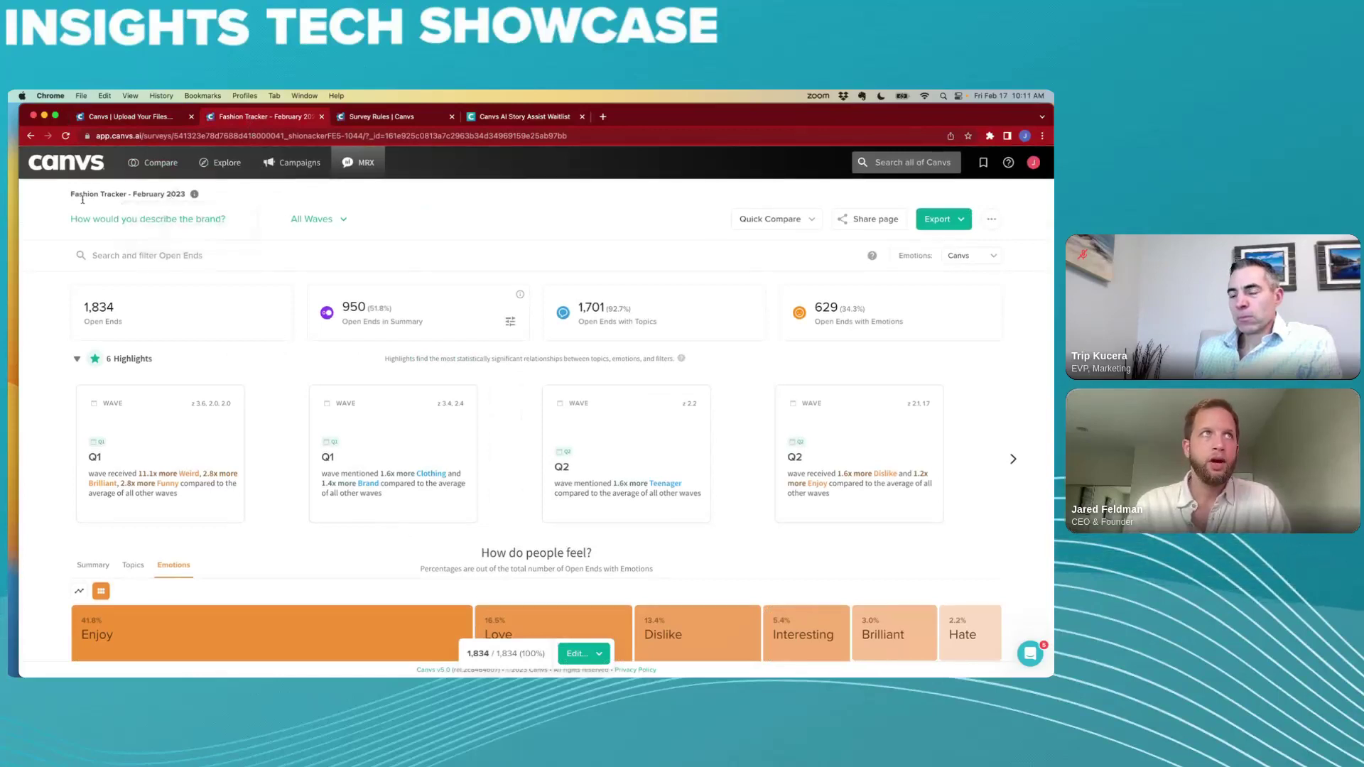
Step: Filter the brand-description results to the Q1 wave, showing 673 open ends
left_click_drag(69, 225, 198, 229)
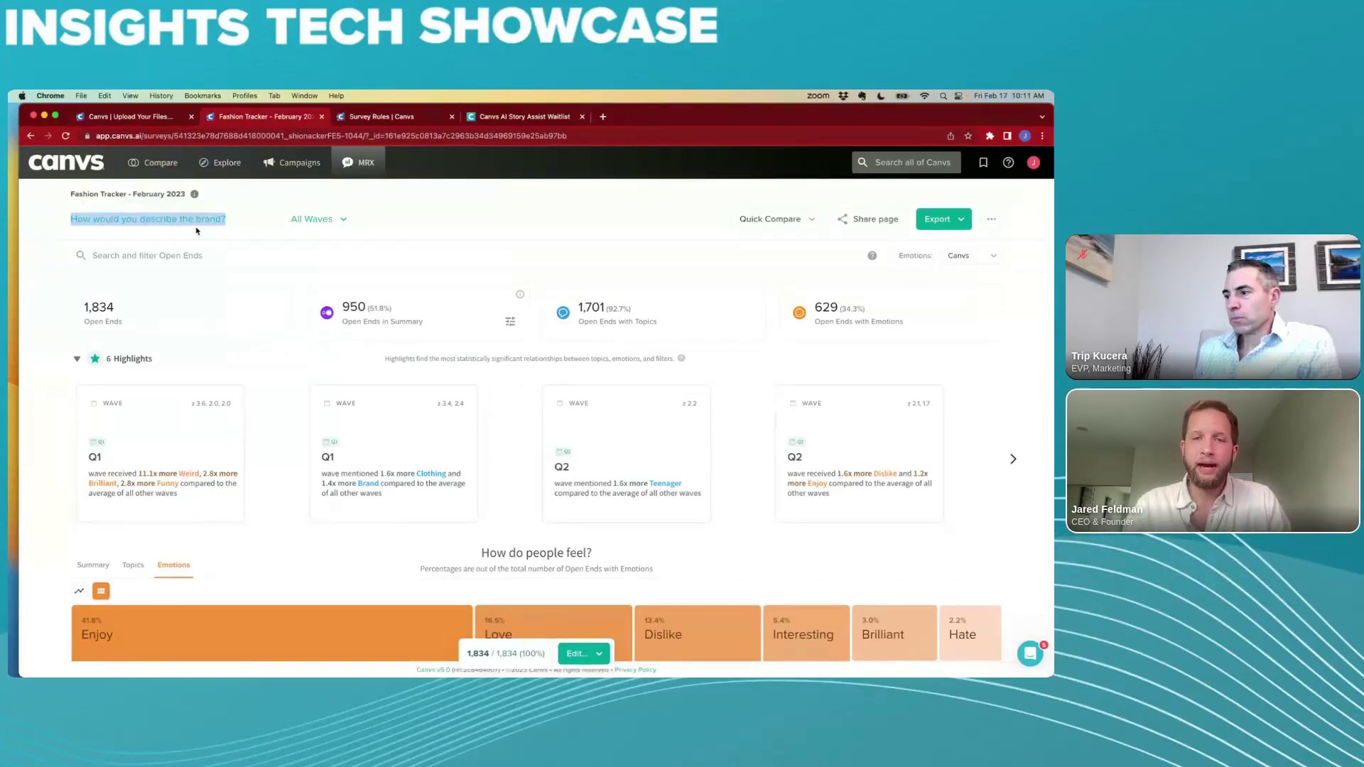
left_click(198, 229)
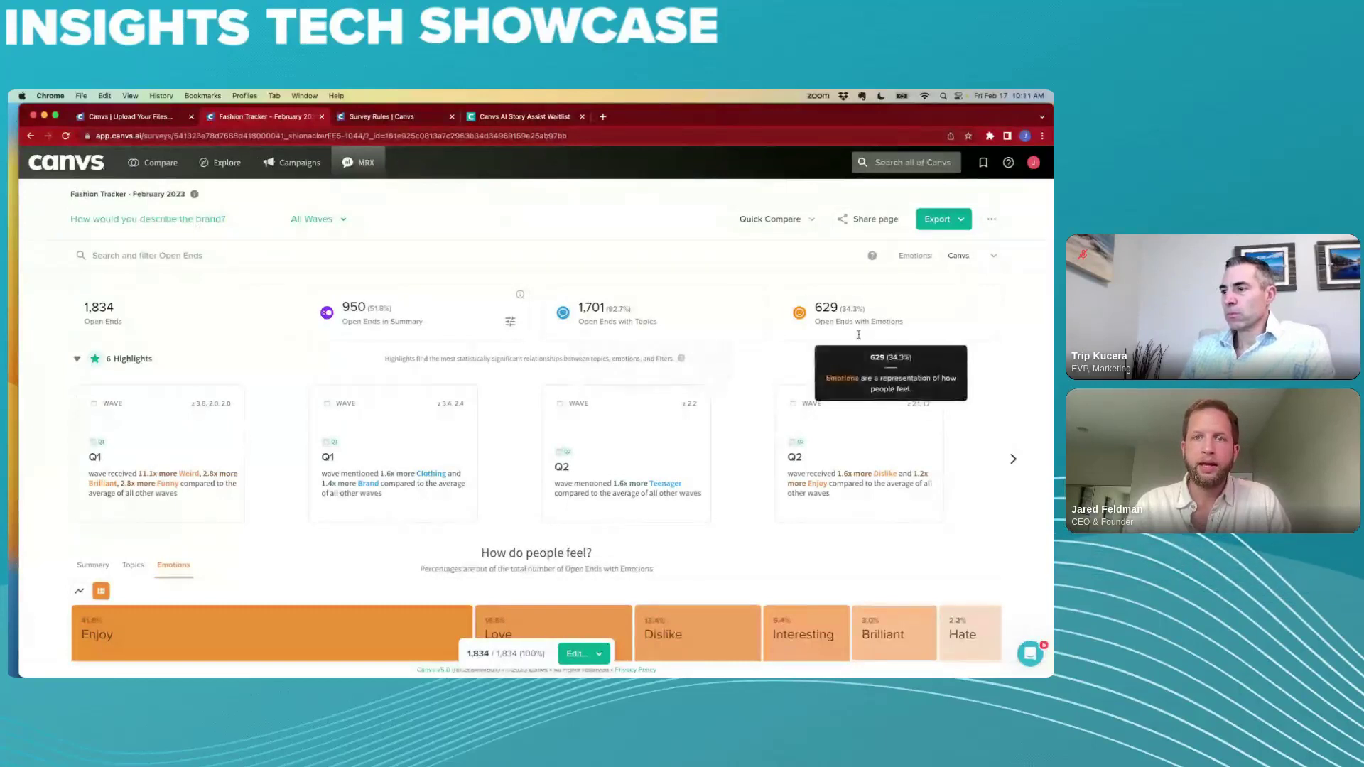
left_click(329, 220)
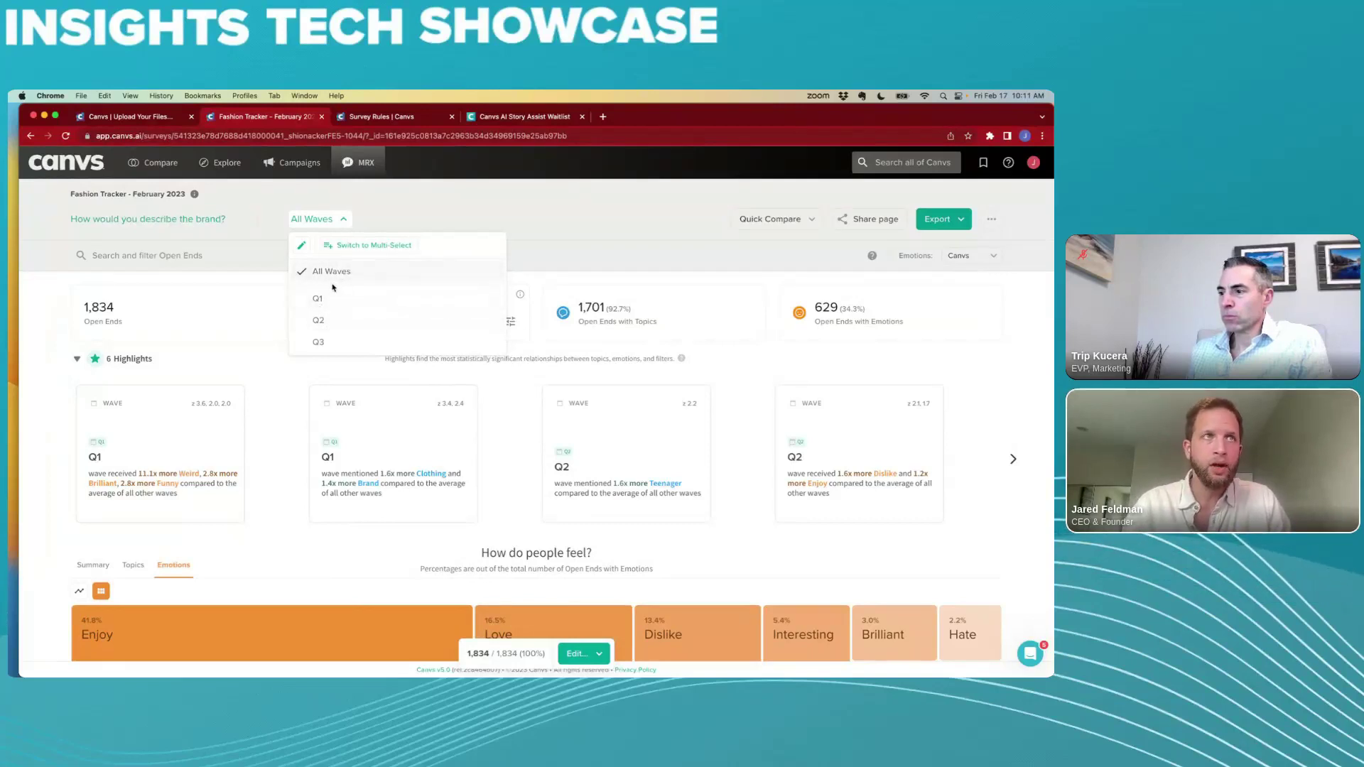
left_click(332, 298)
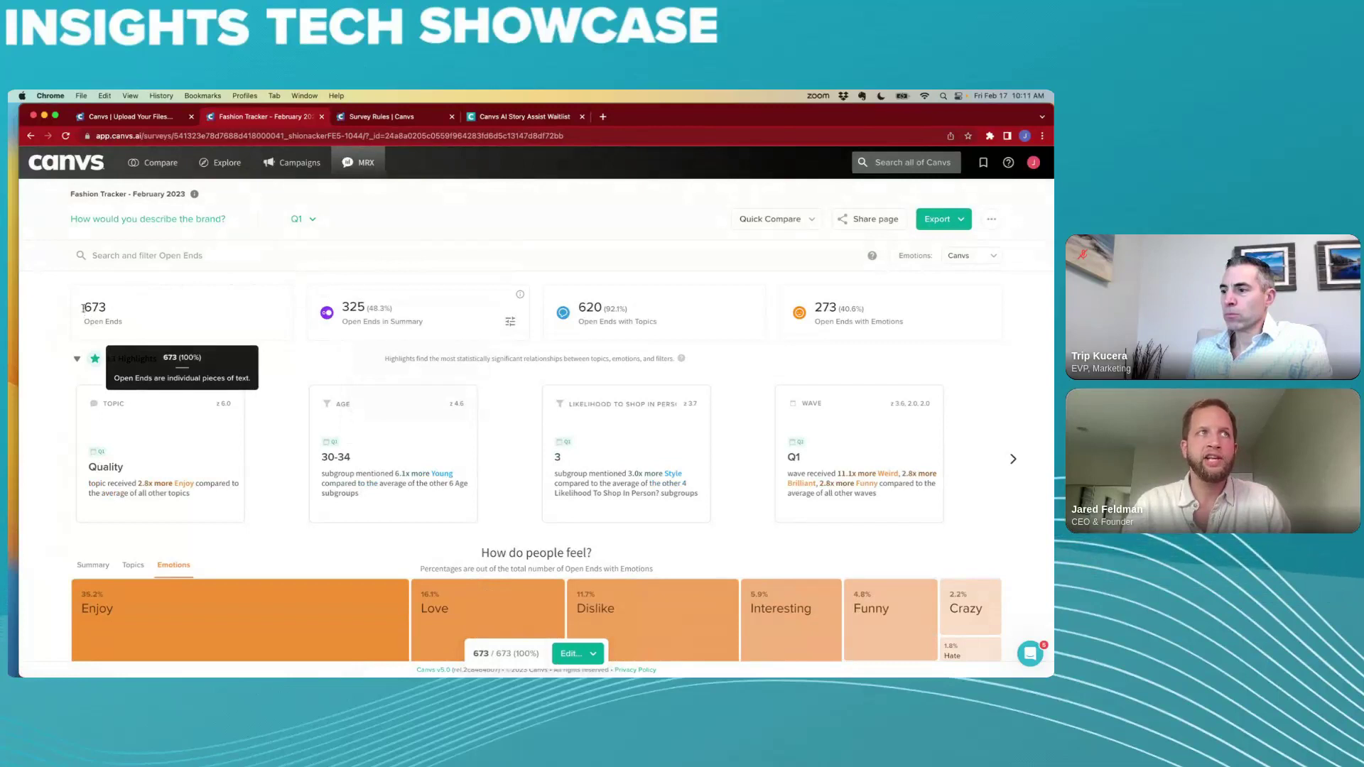
left_click_drag(83, 310, 129, 313)
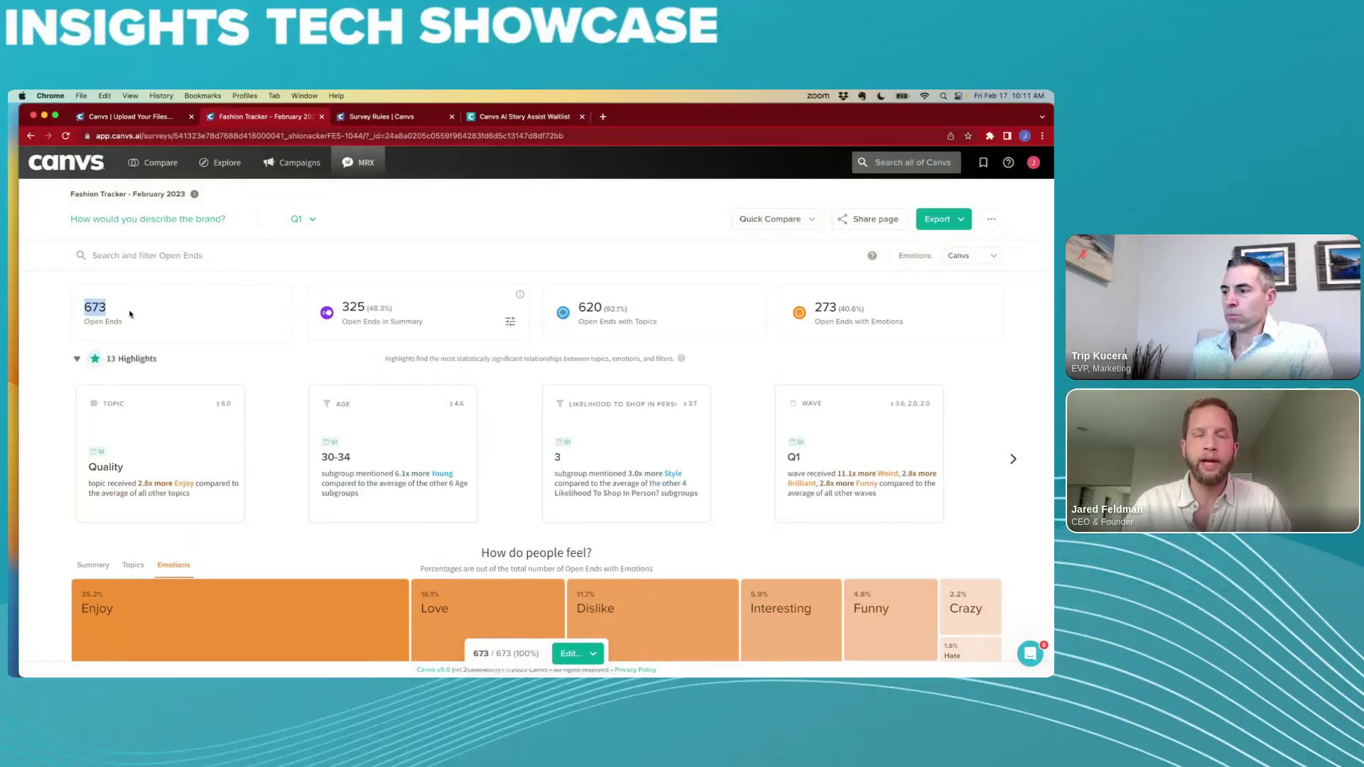
left_click(130, 313)
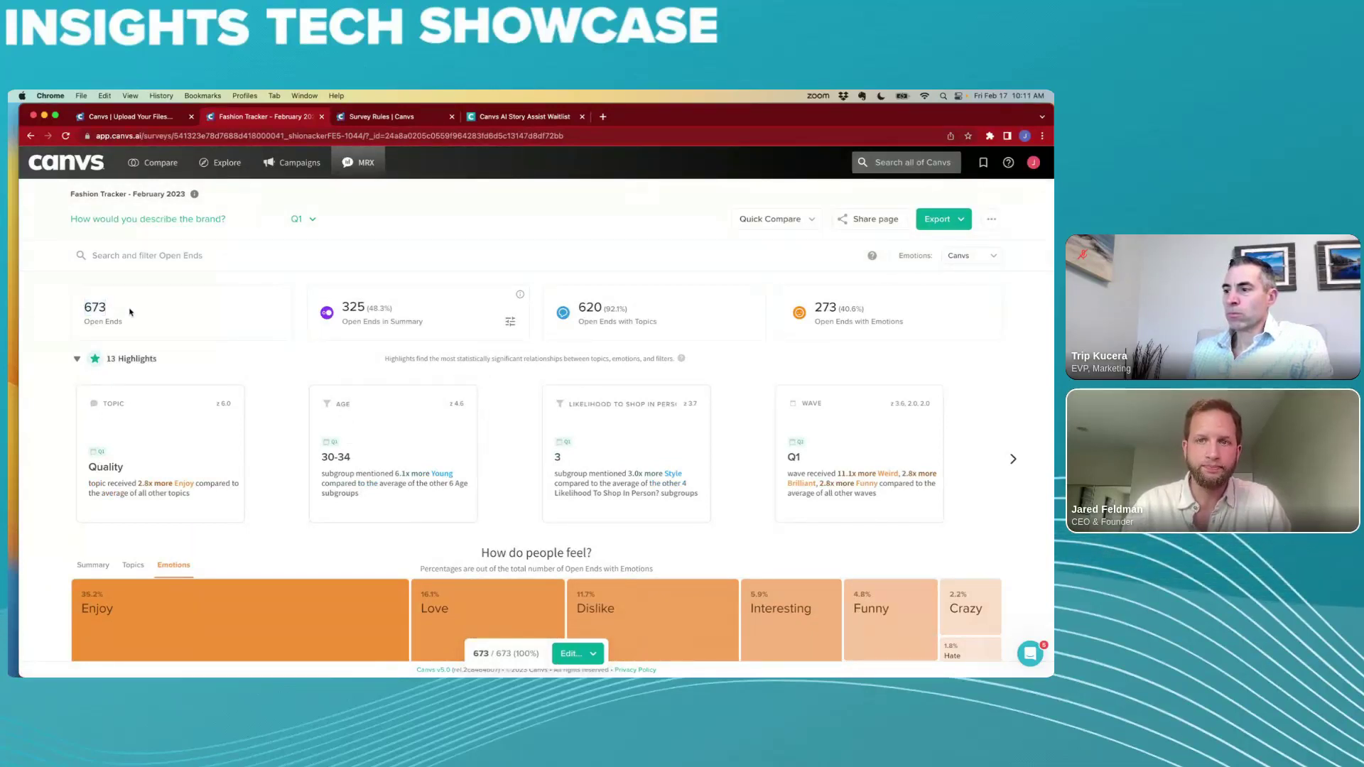
Step: Scroll down and page through the 13 Q1 highlight cards with the carousel arrows
scroll(145, 295, "down", 1)
scroll(146, 295, "down", 1)
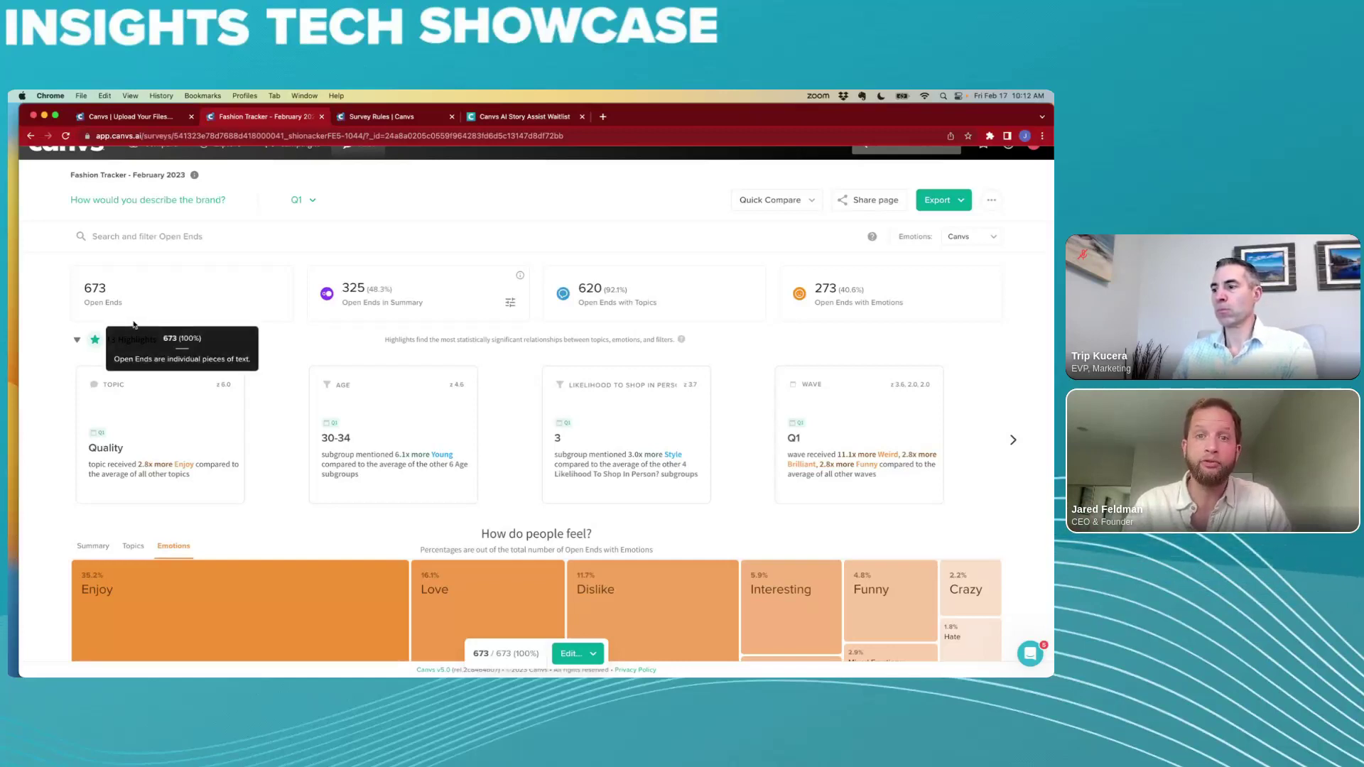
mouse_move(124, 467)
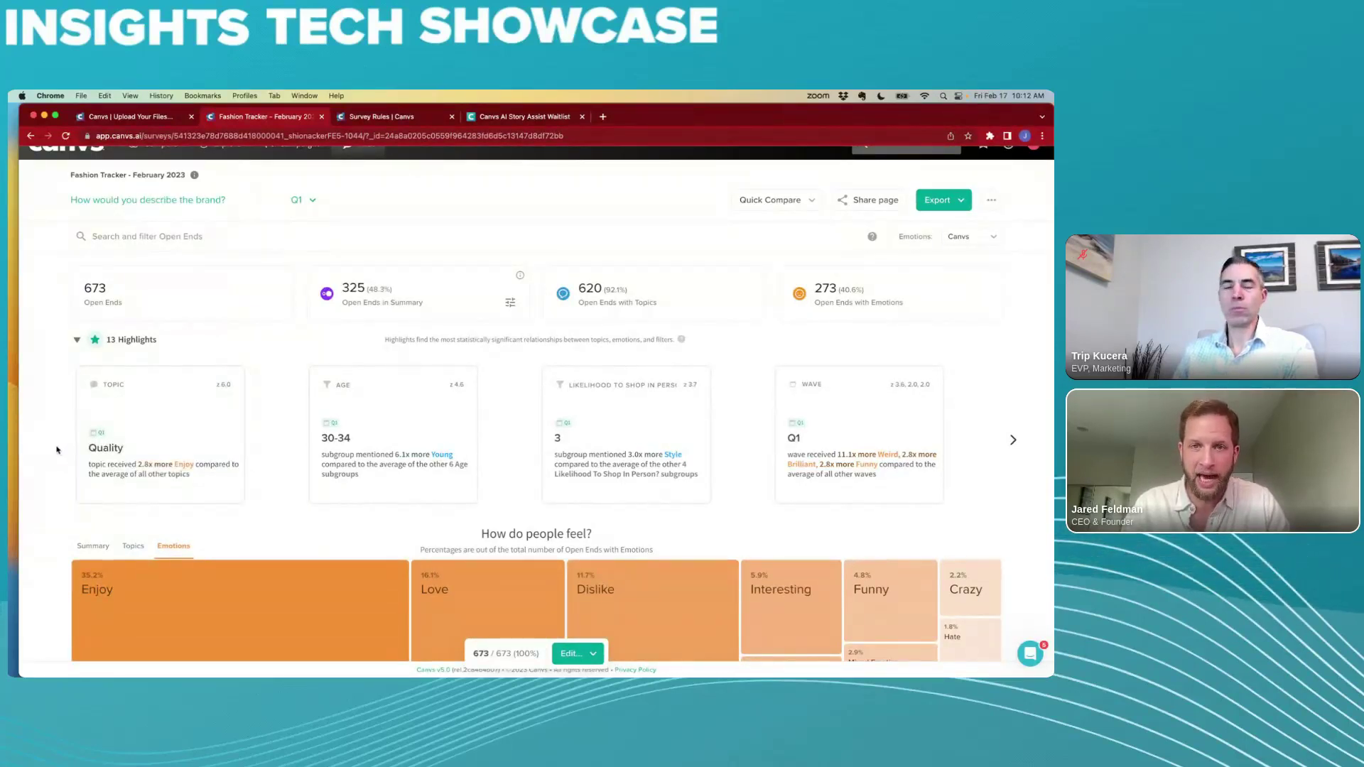
mouse_move(211, 449)
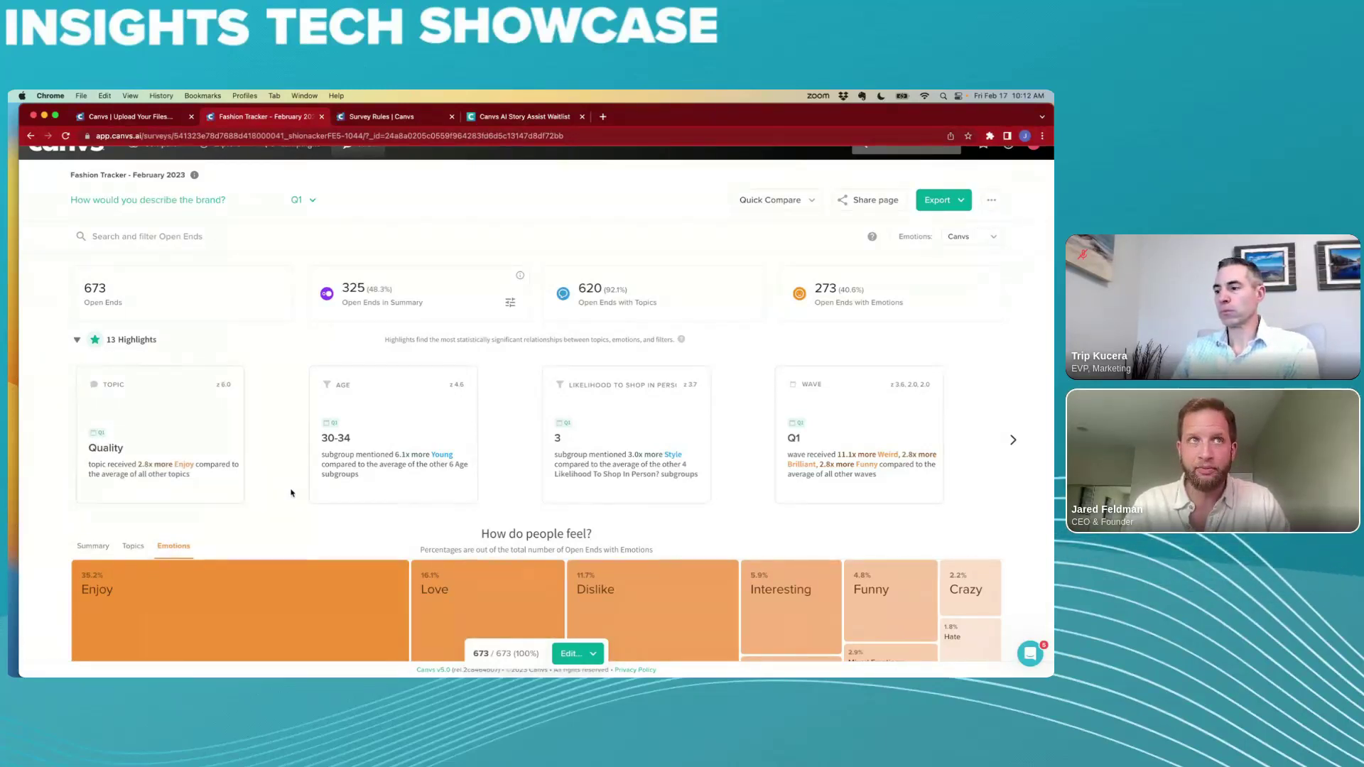
mouse_move(344, 427)
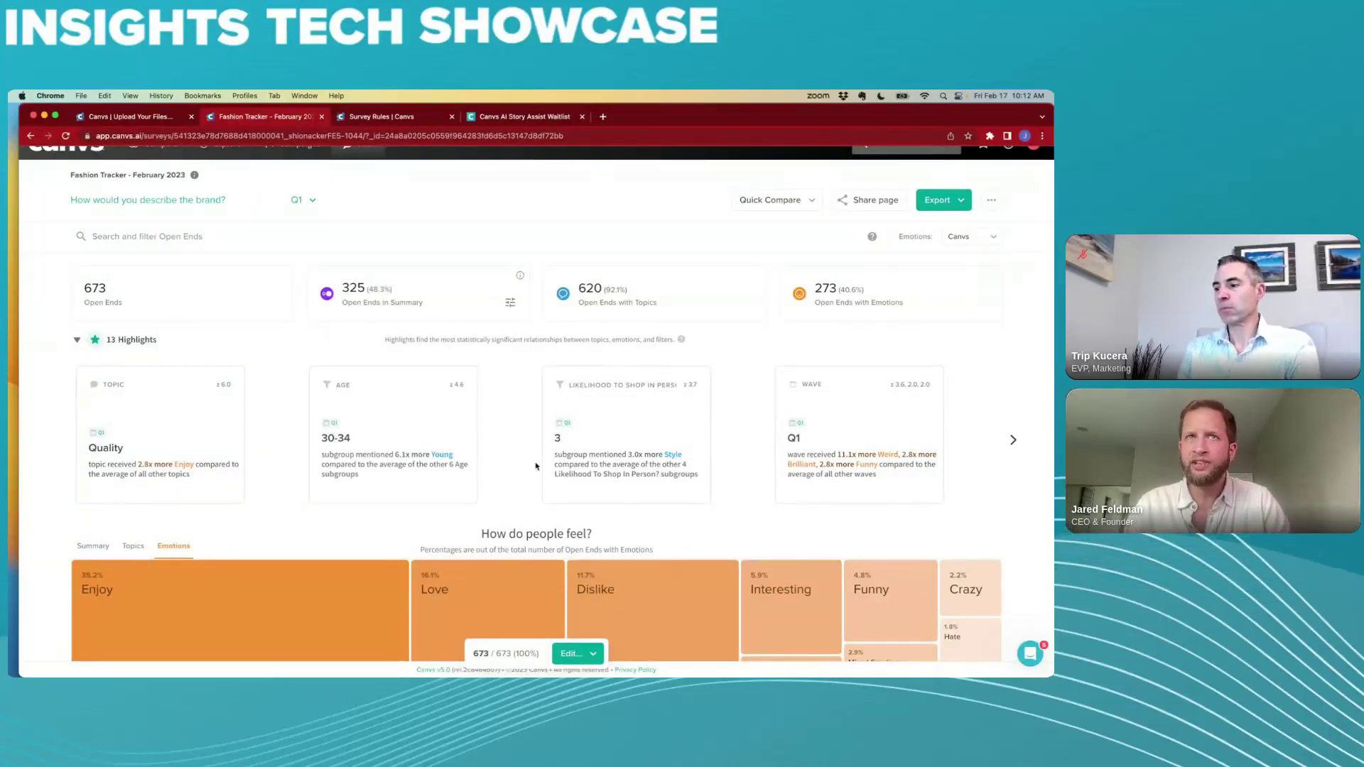
mouse_move(627, 459)
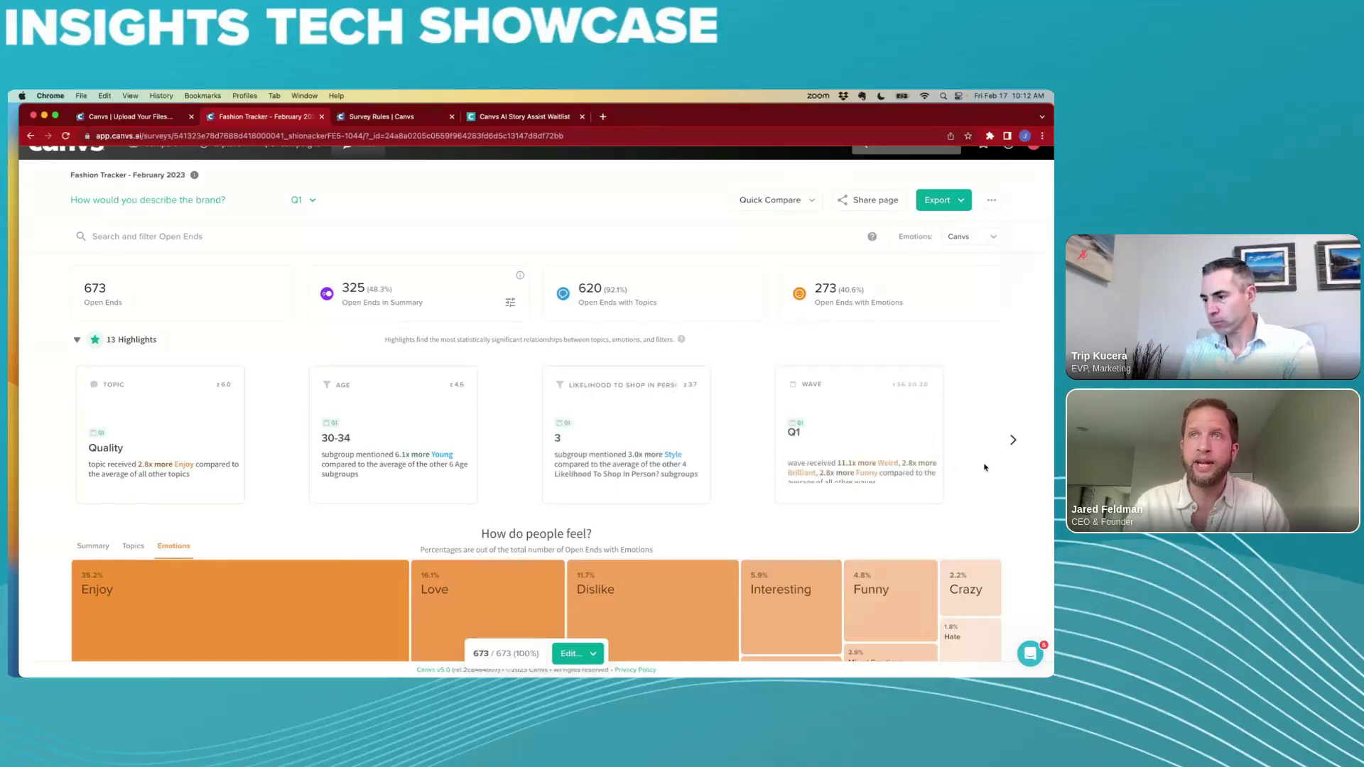
left_click(1014, 439)
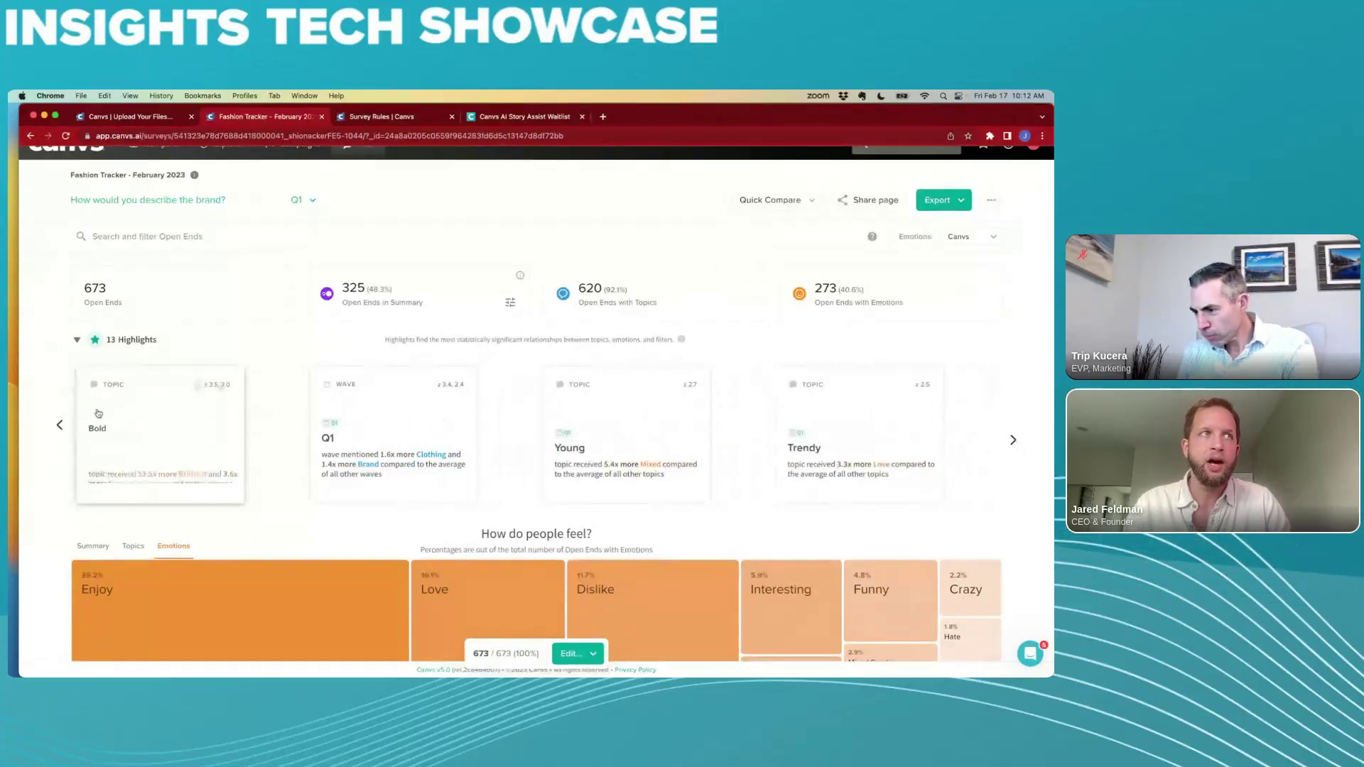
left_click(63, 425)
mouse_move(148, 423)
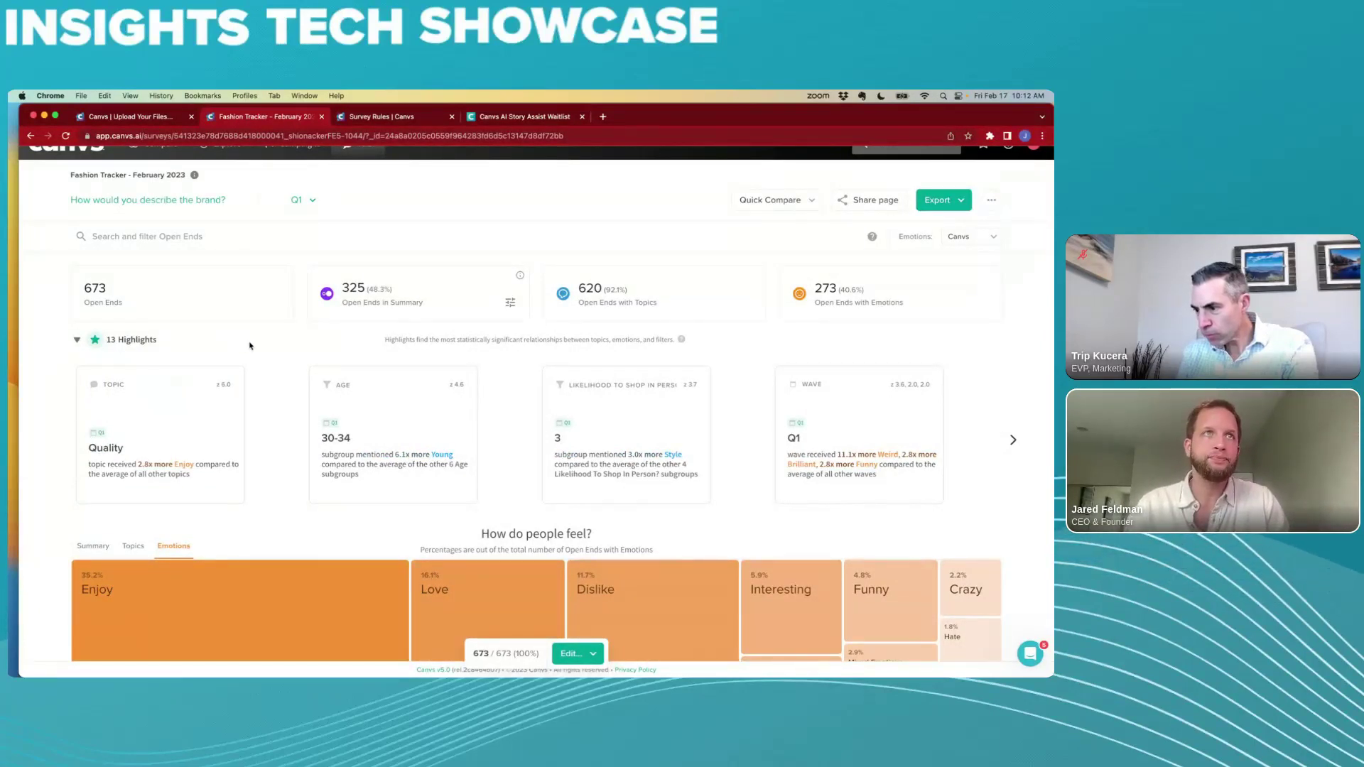
Step: Switch the wave dropdown from Q1 to All Waves and scroll to the How do people feel? treemap
left_click(308, 201)
left_click(313, 250)
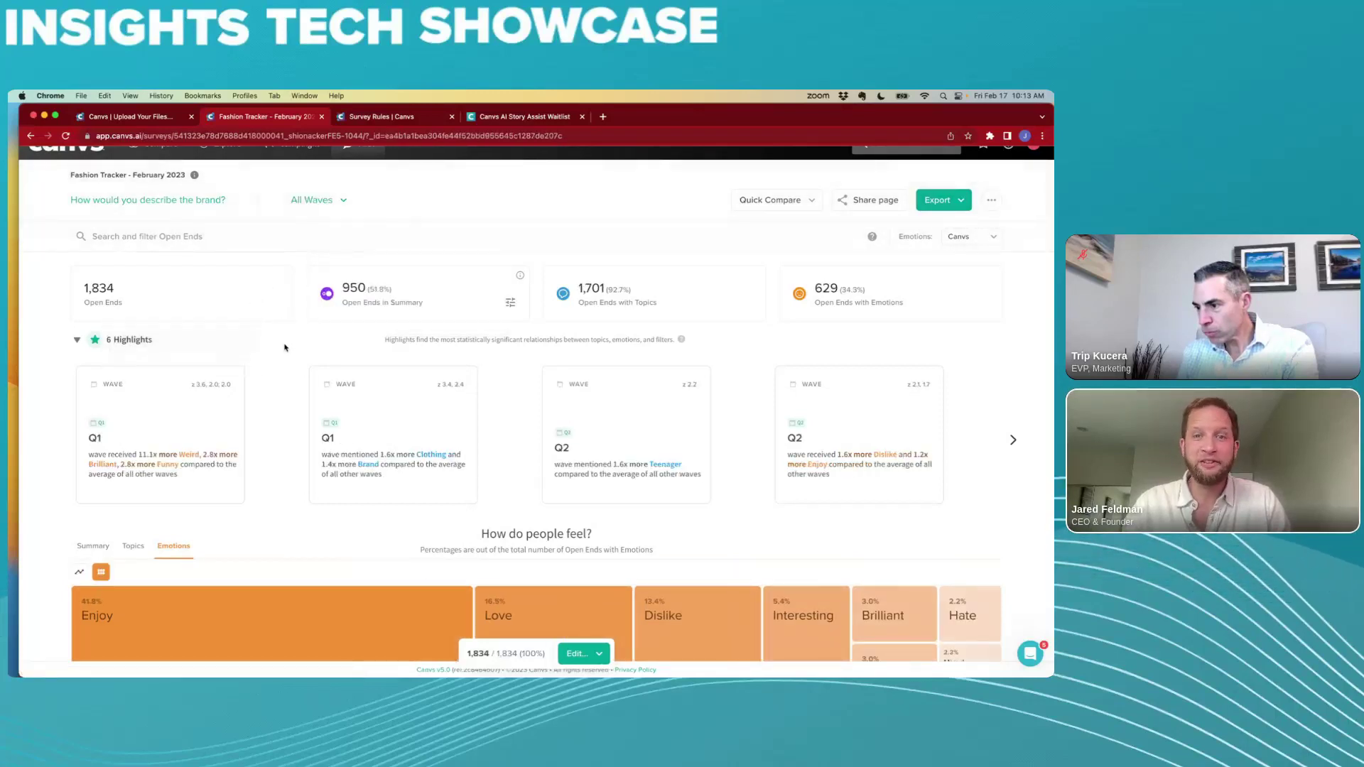
scroll(285, 347, "down", 2)
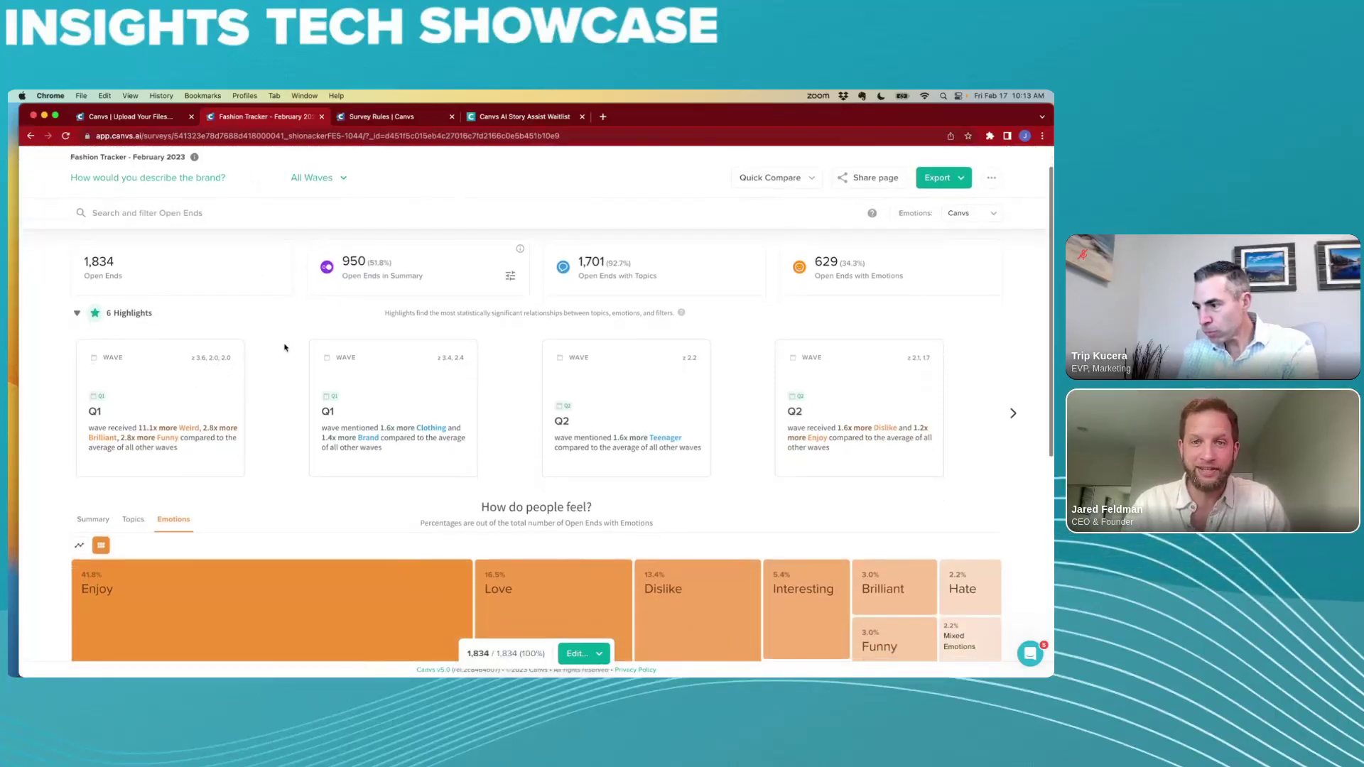
scroll(284, 348, "down", 1)
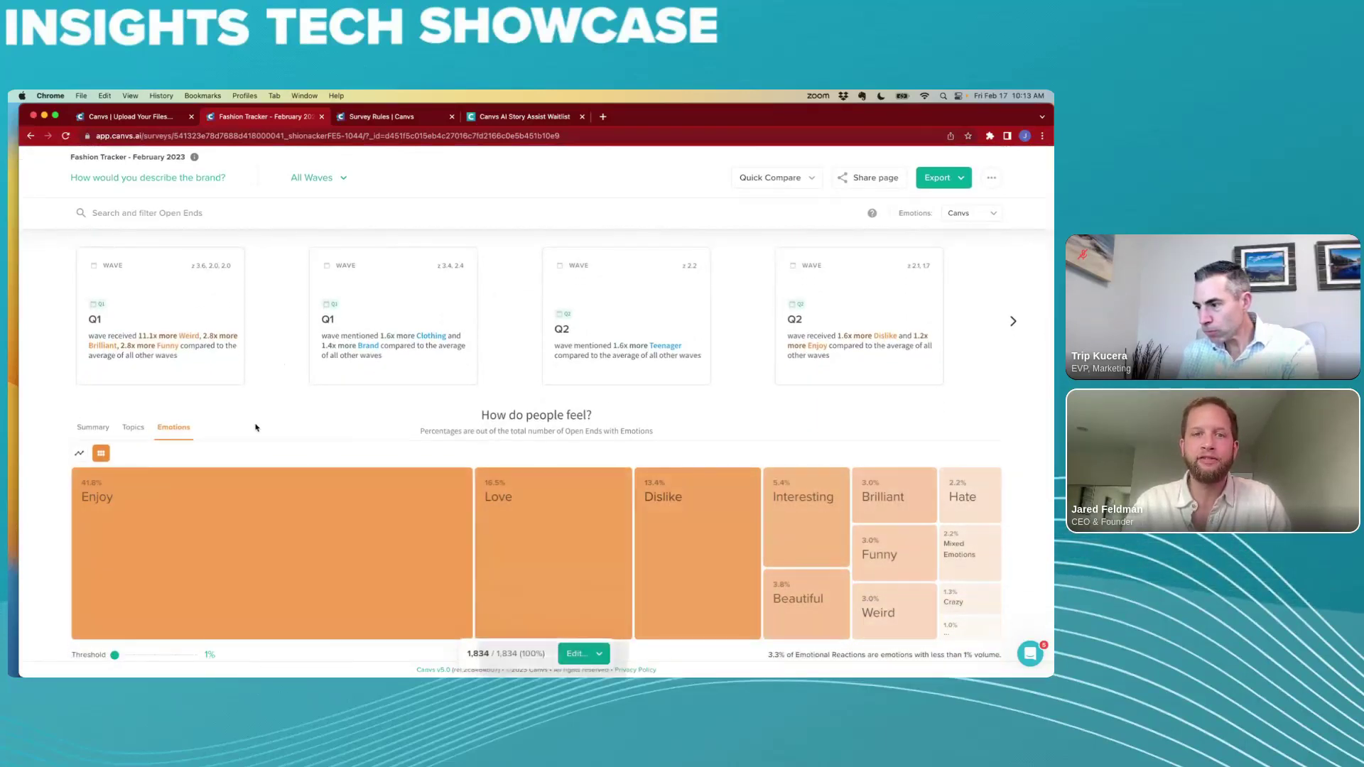
scroll(336, 507, "down", 1)
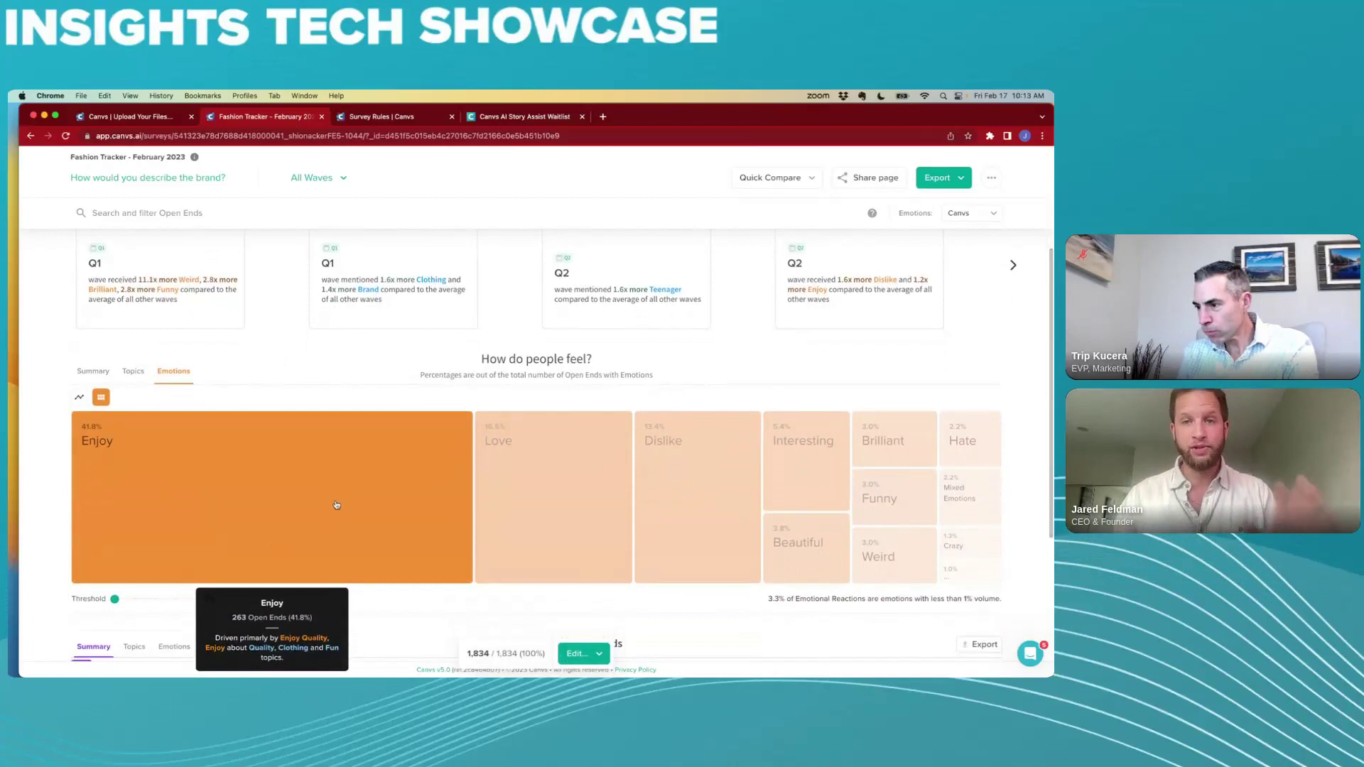
scroll(336, 505, "down", 1)
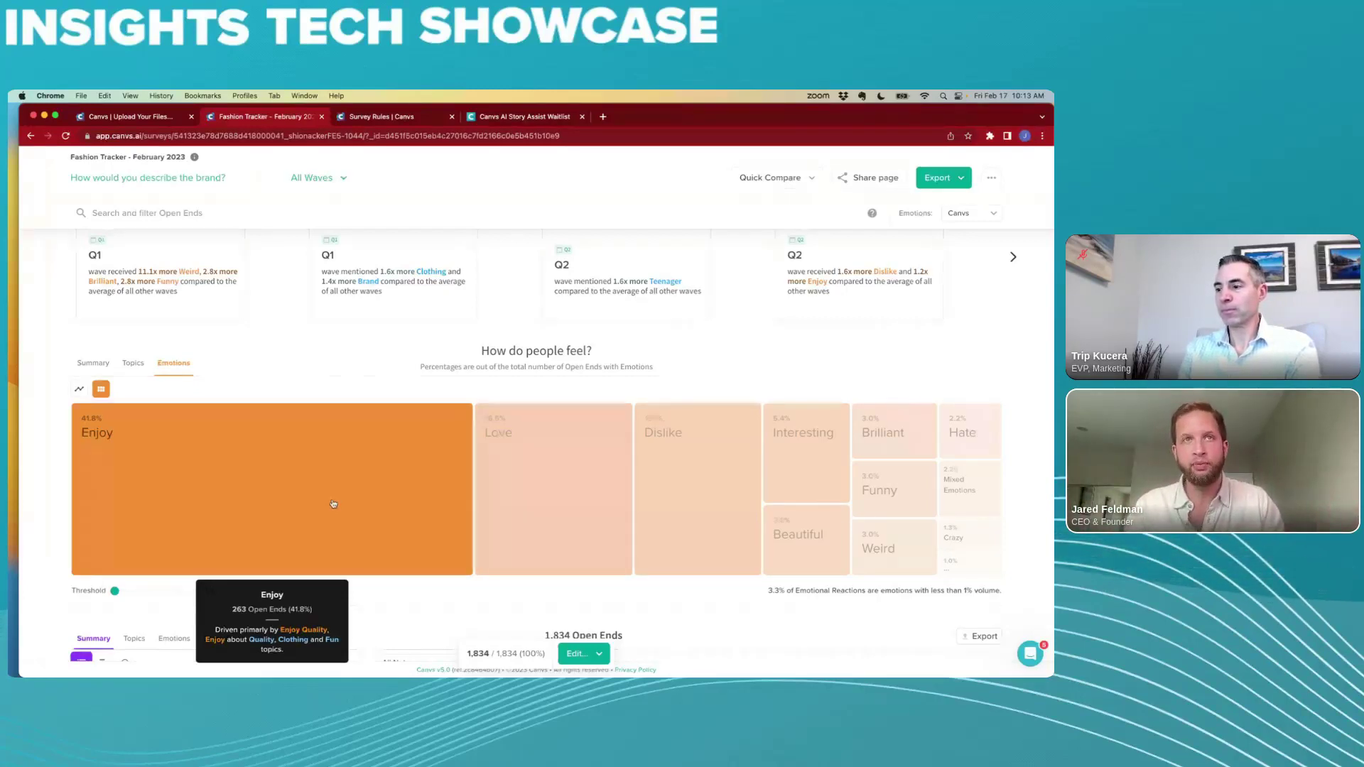
Step: Keep Canvs as the emotion model and inspect the Funny and Beautiful tiles (Beautiful: 24 open ends, 3.8%)
mouse_move(552, 480)
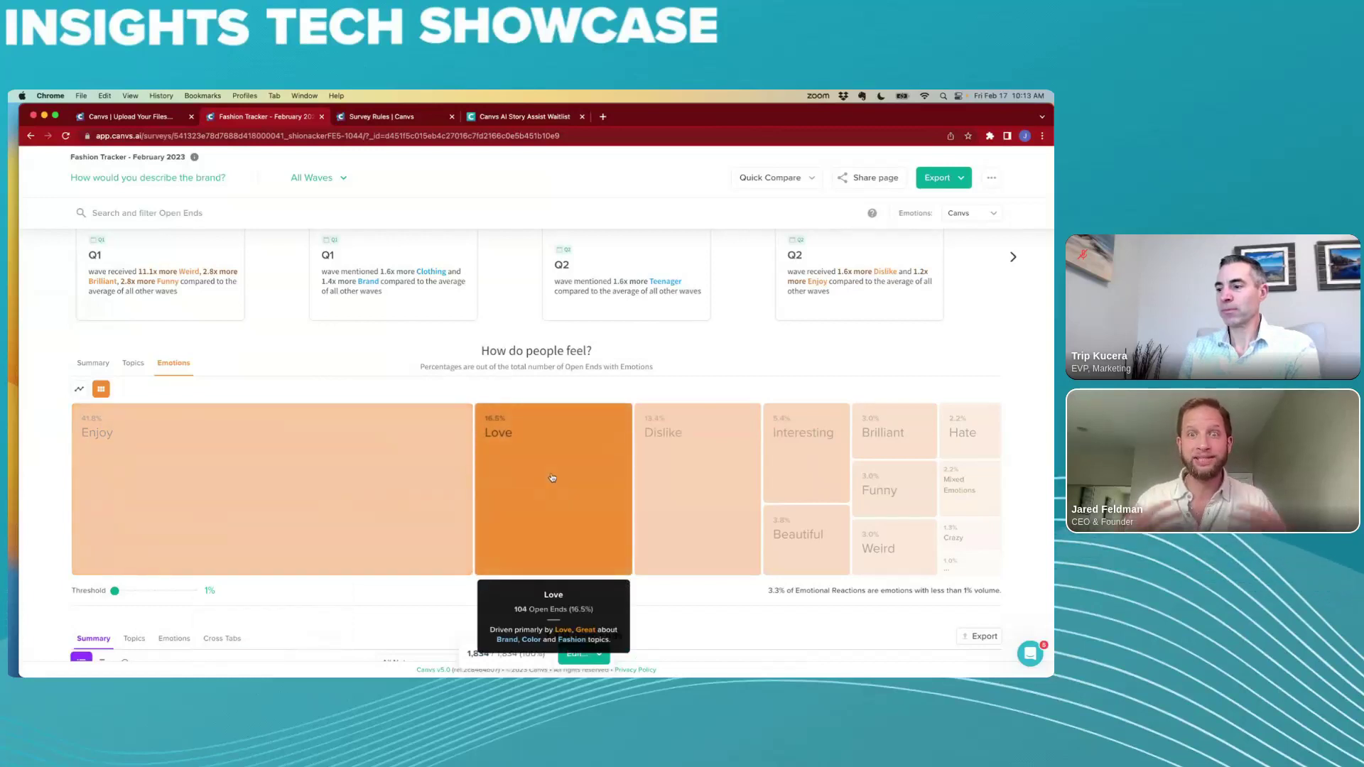
mouse_move(840, 437)
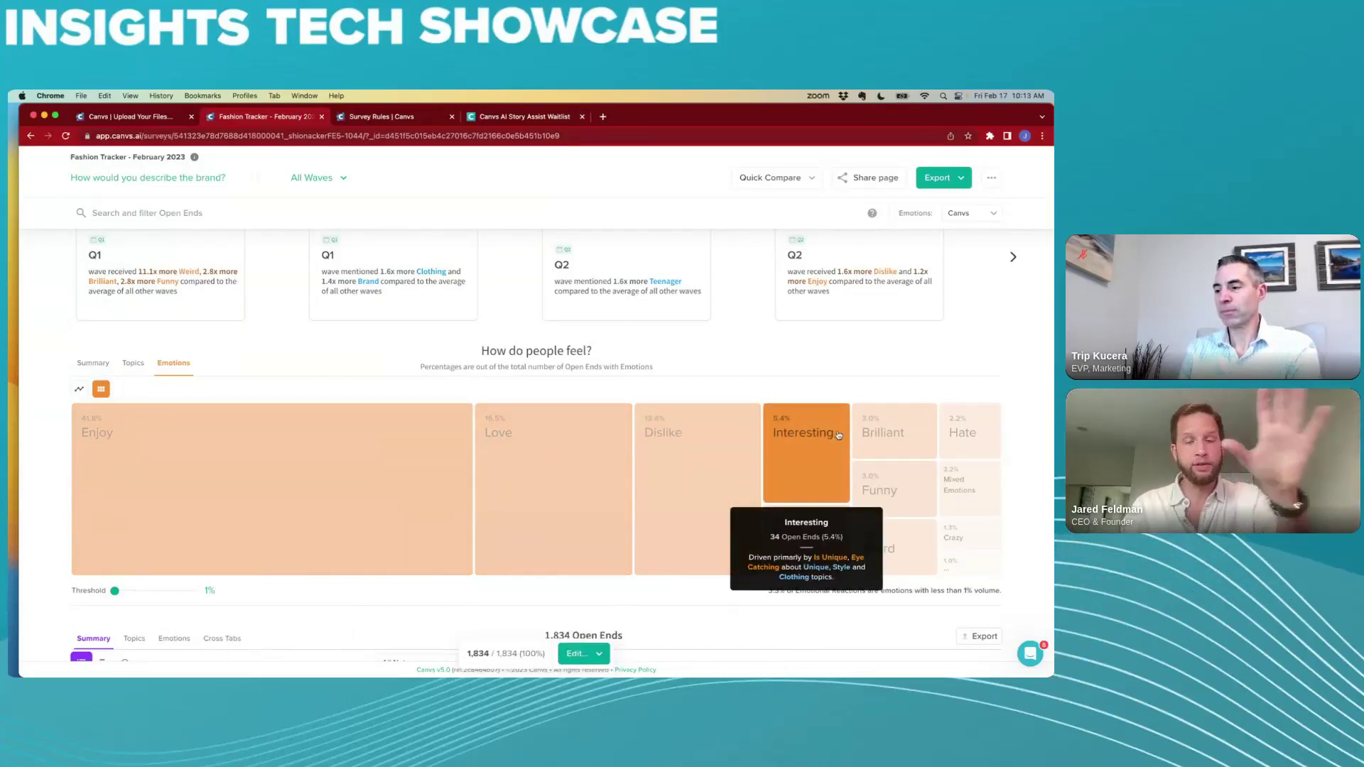
mouse_move(894, 481)
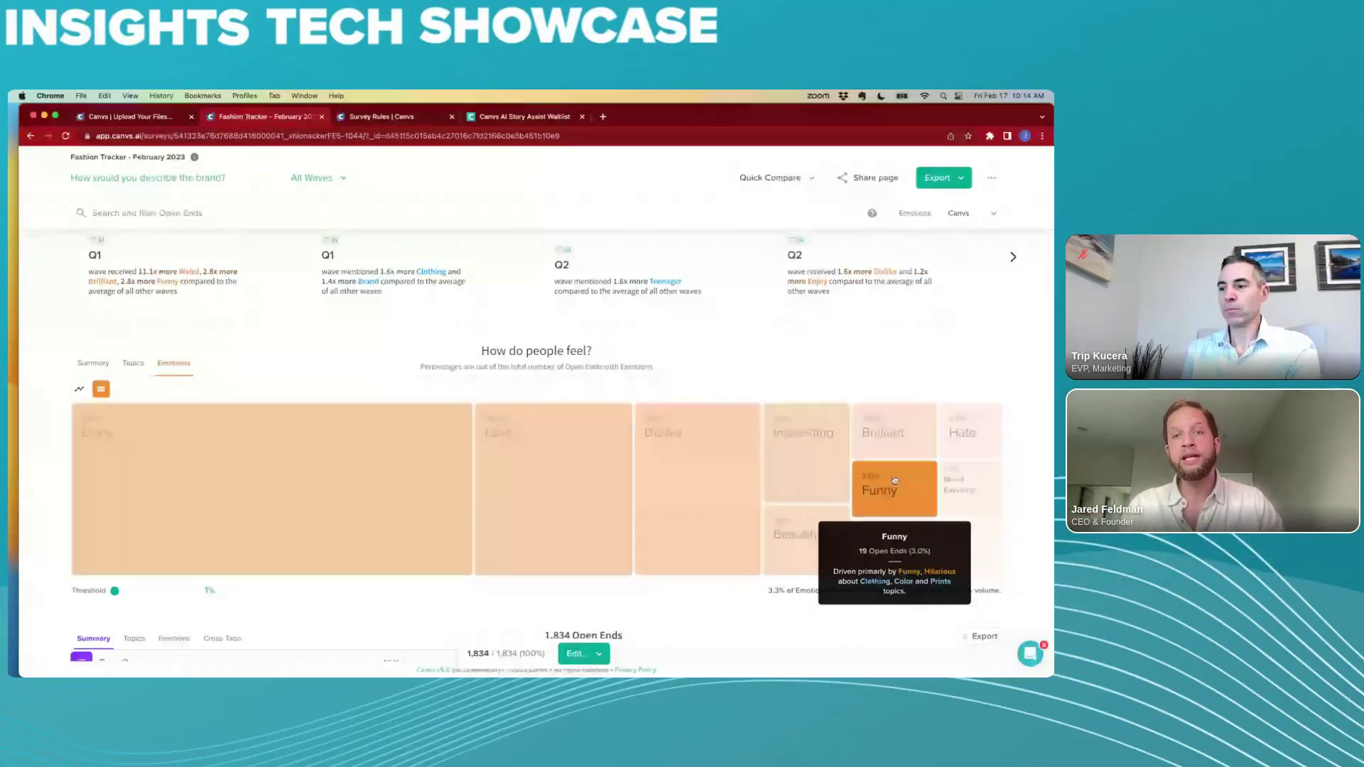
mouse_move(900, 540)
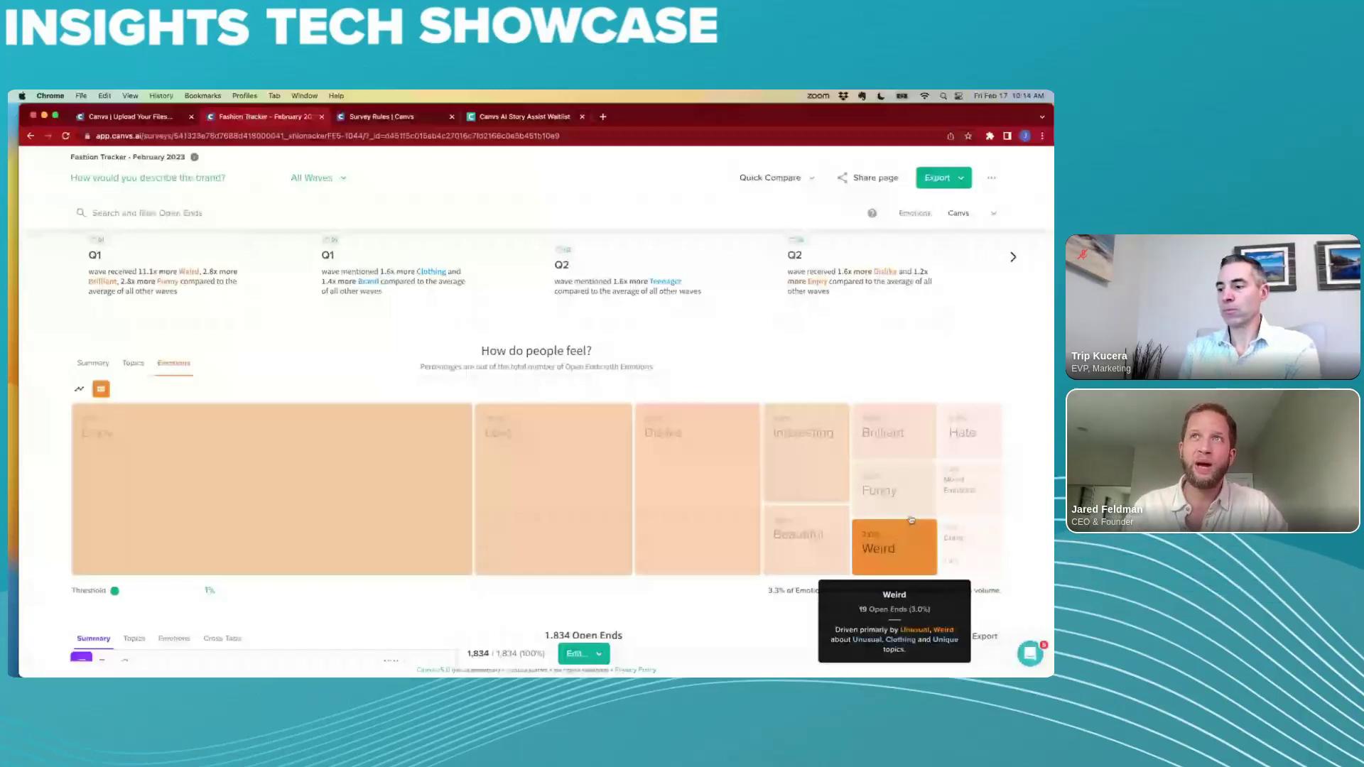
left_click(960, 216)
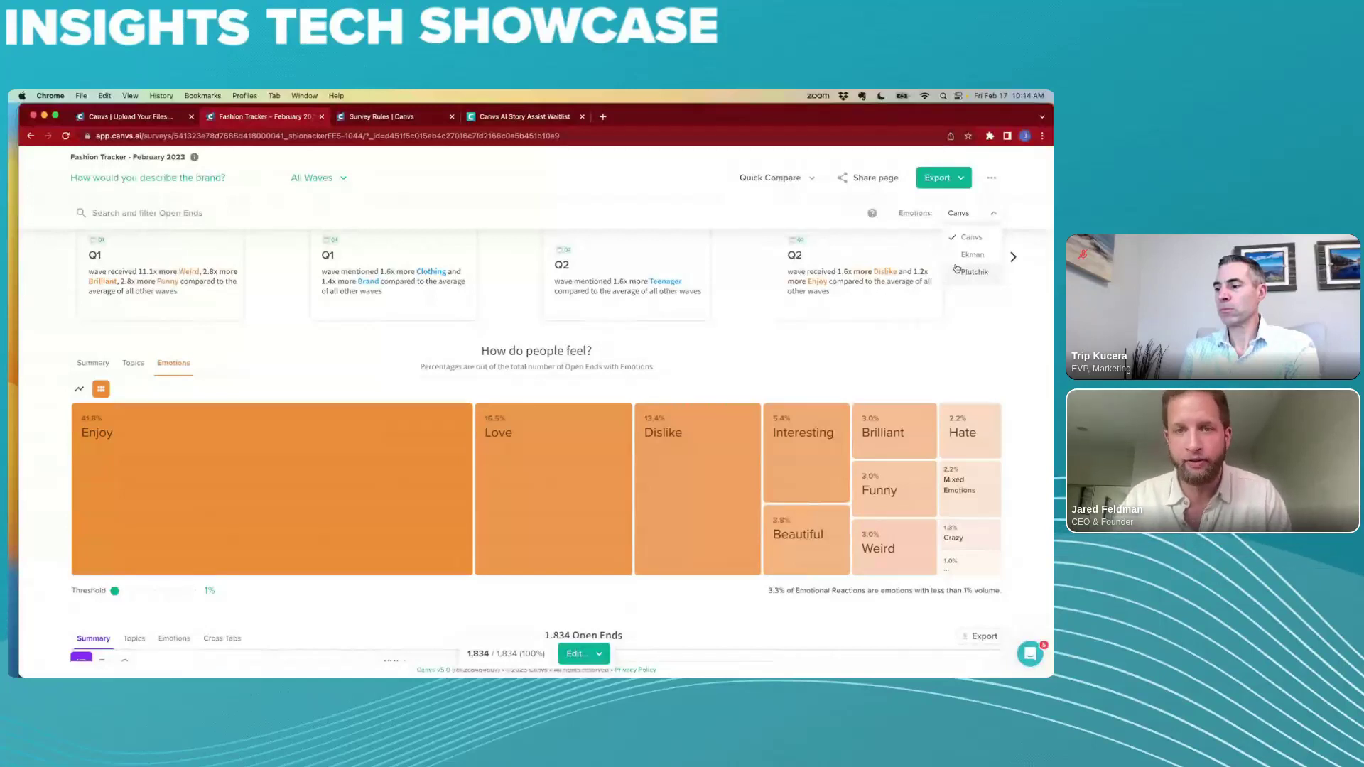
left_click(801, 356)
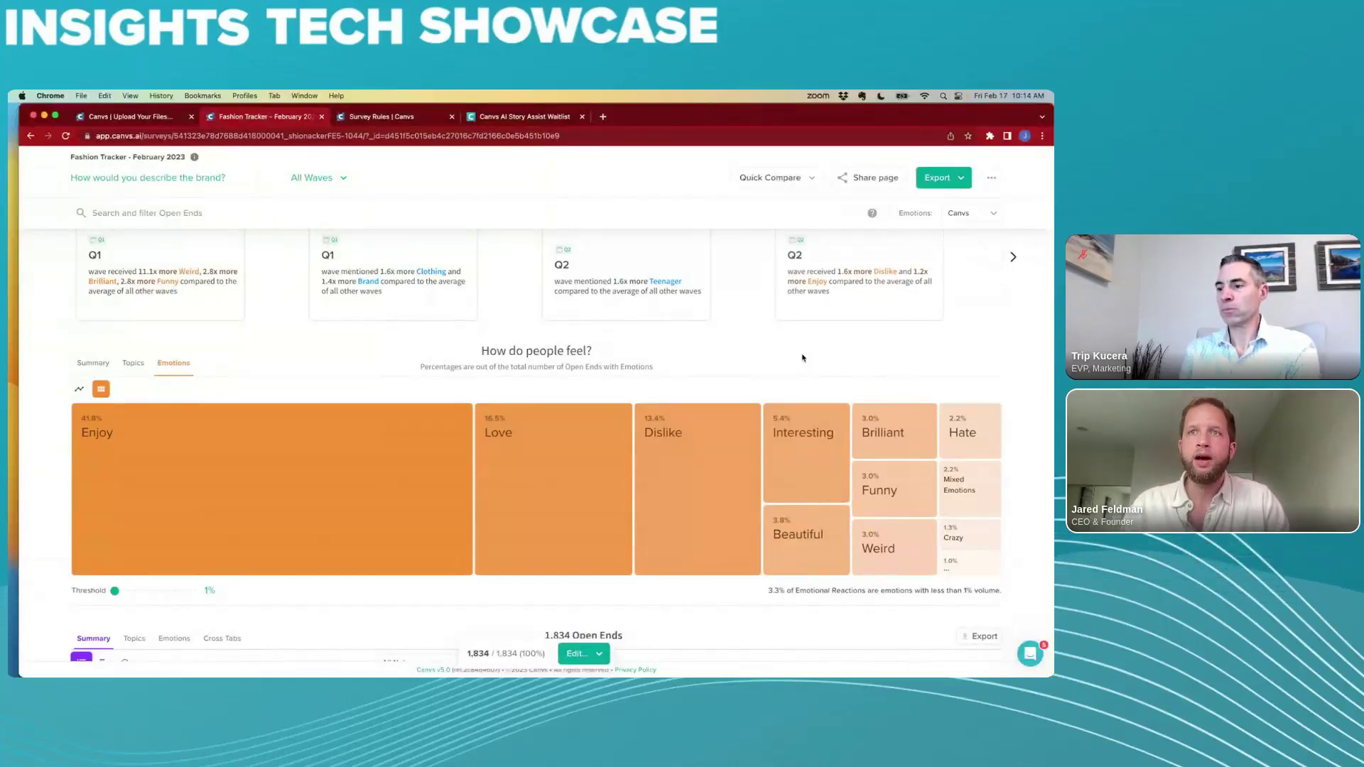
mouse_move(860, 516)
mouse_move(818, 533)
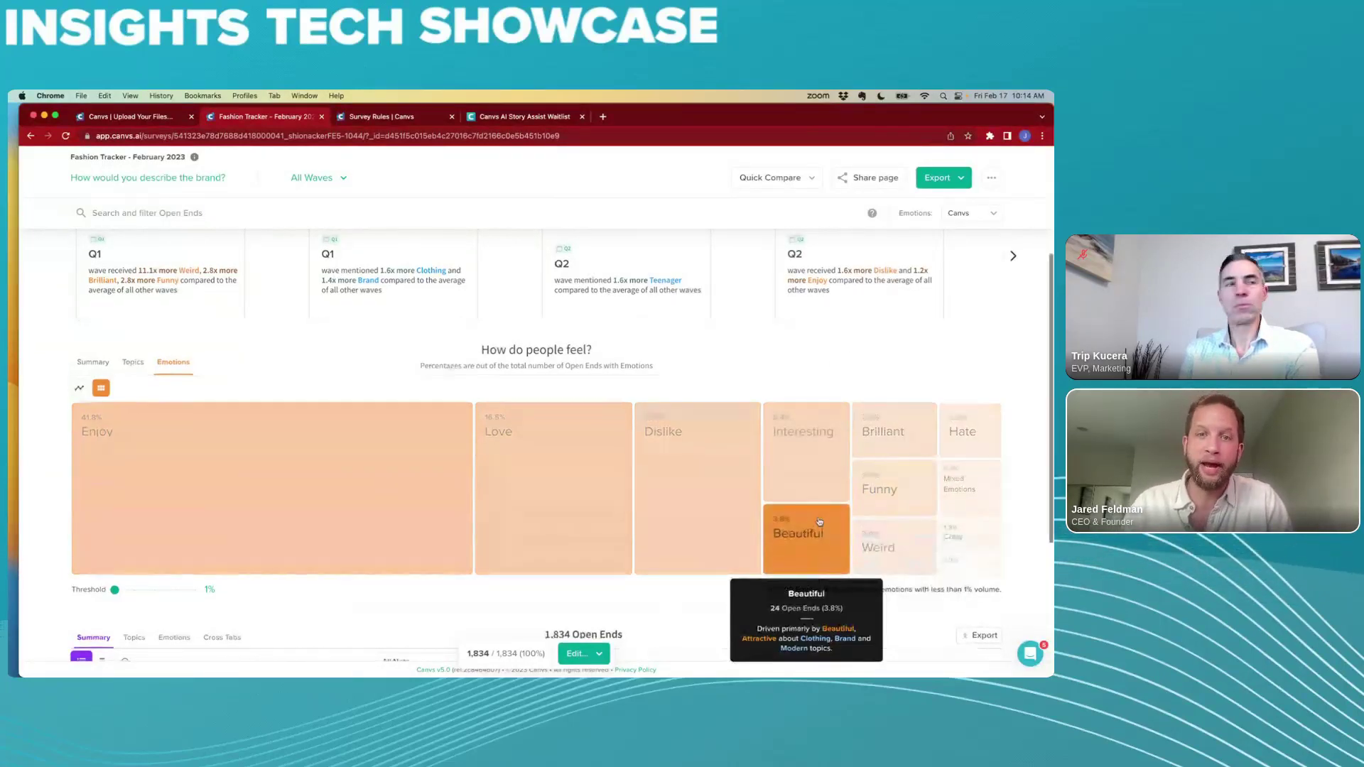
scroll(819, 522, "down", 1)
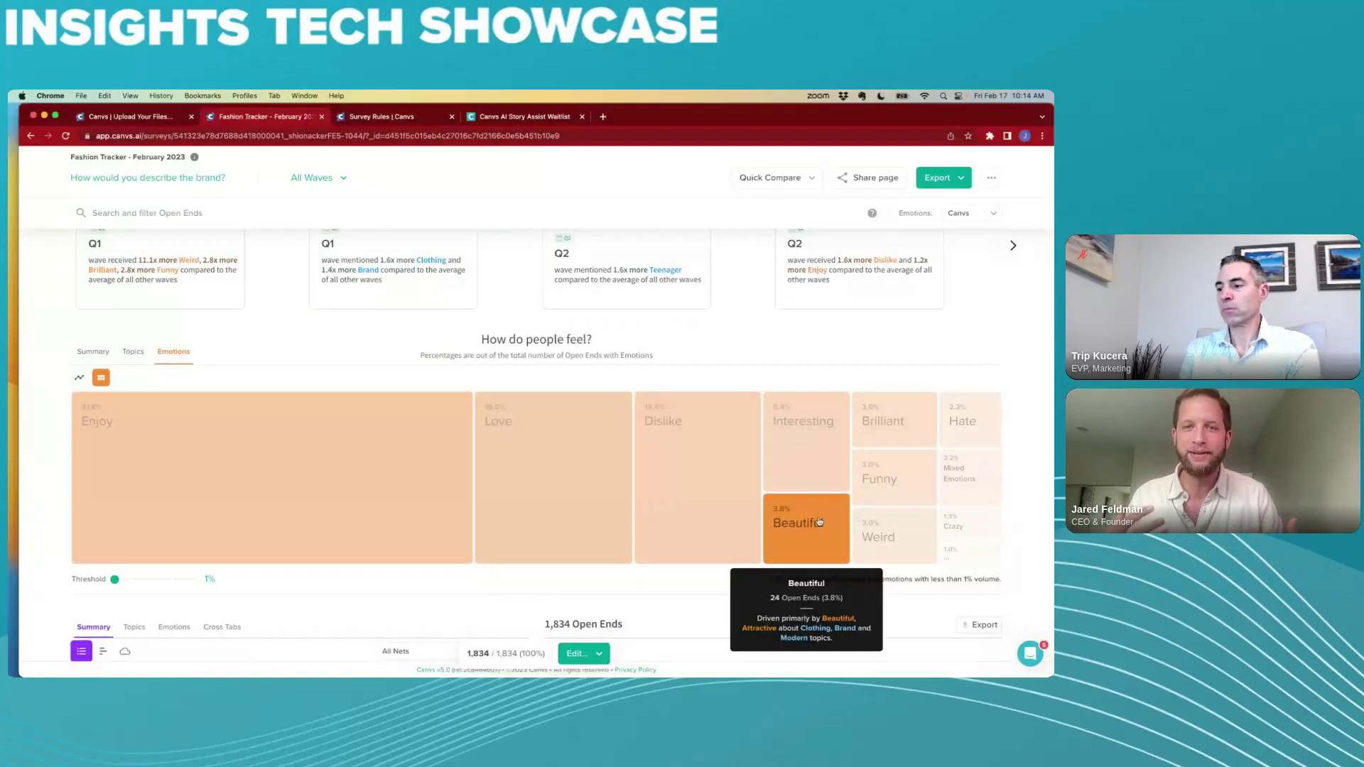
left_click(79, 380)
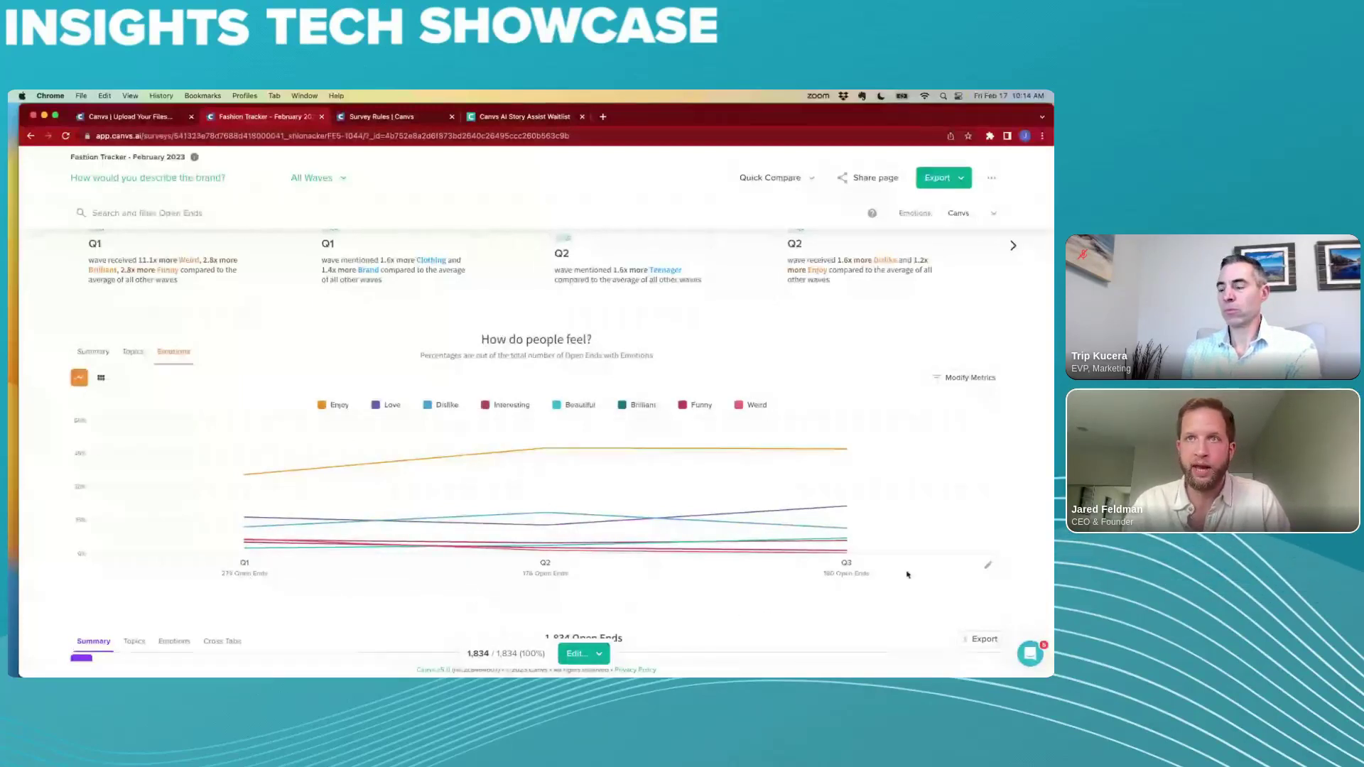
left_click(990, 567)
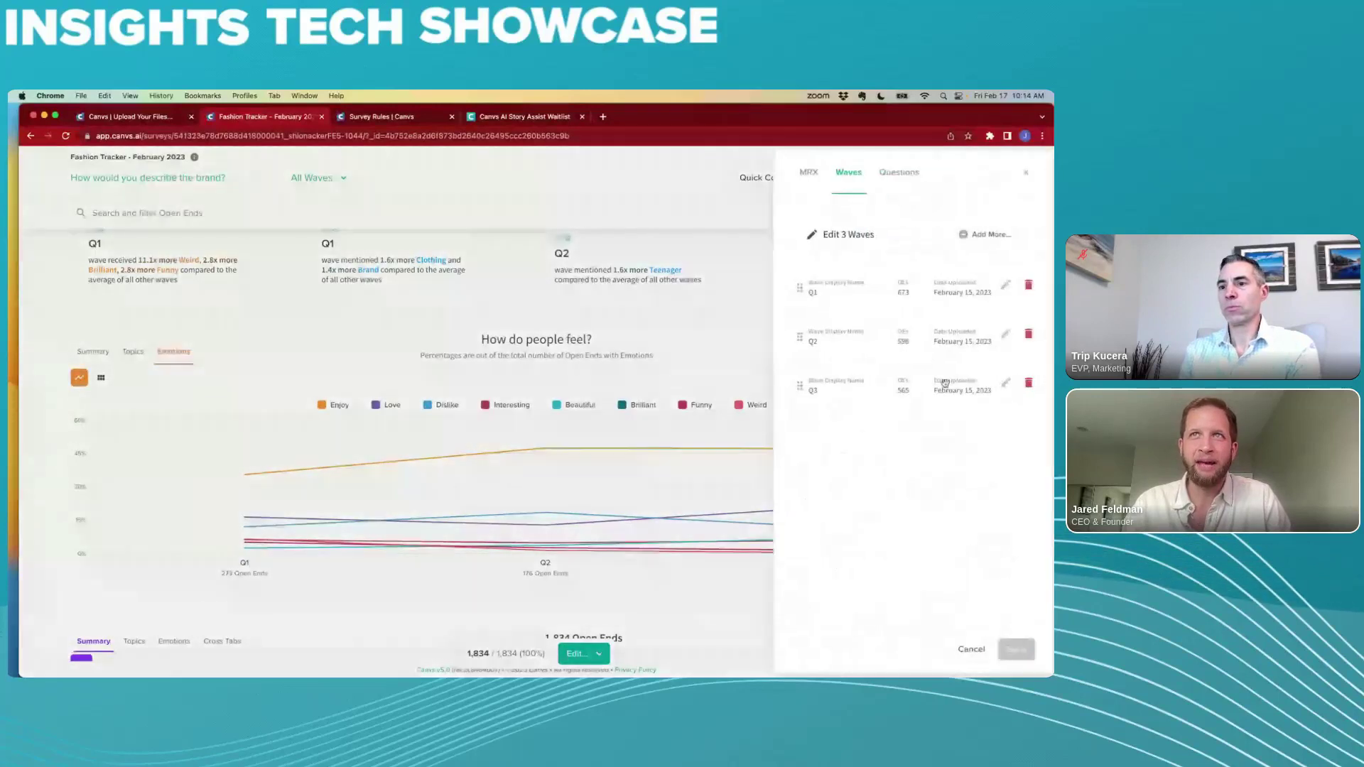
left_click_drag(796, 290, 799, 304)
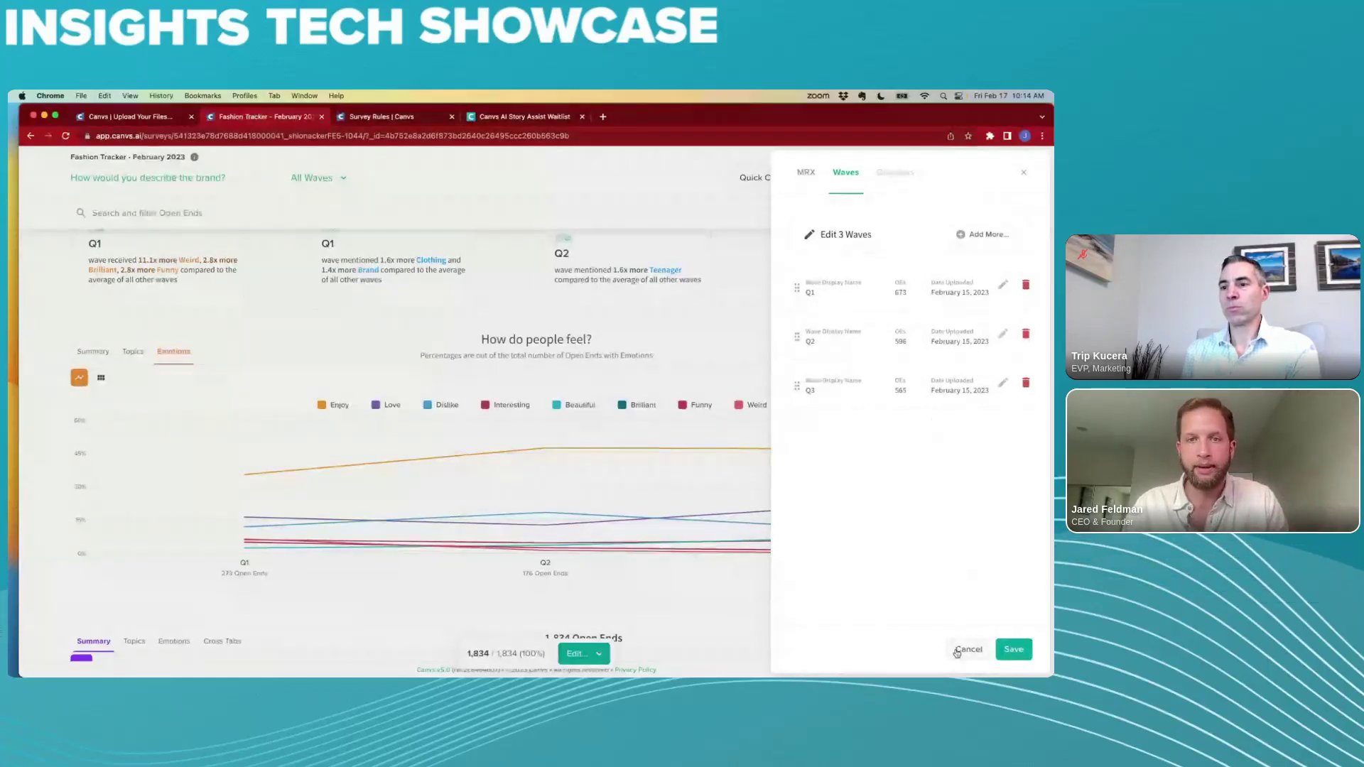
left_click(957, 652)
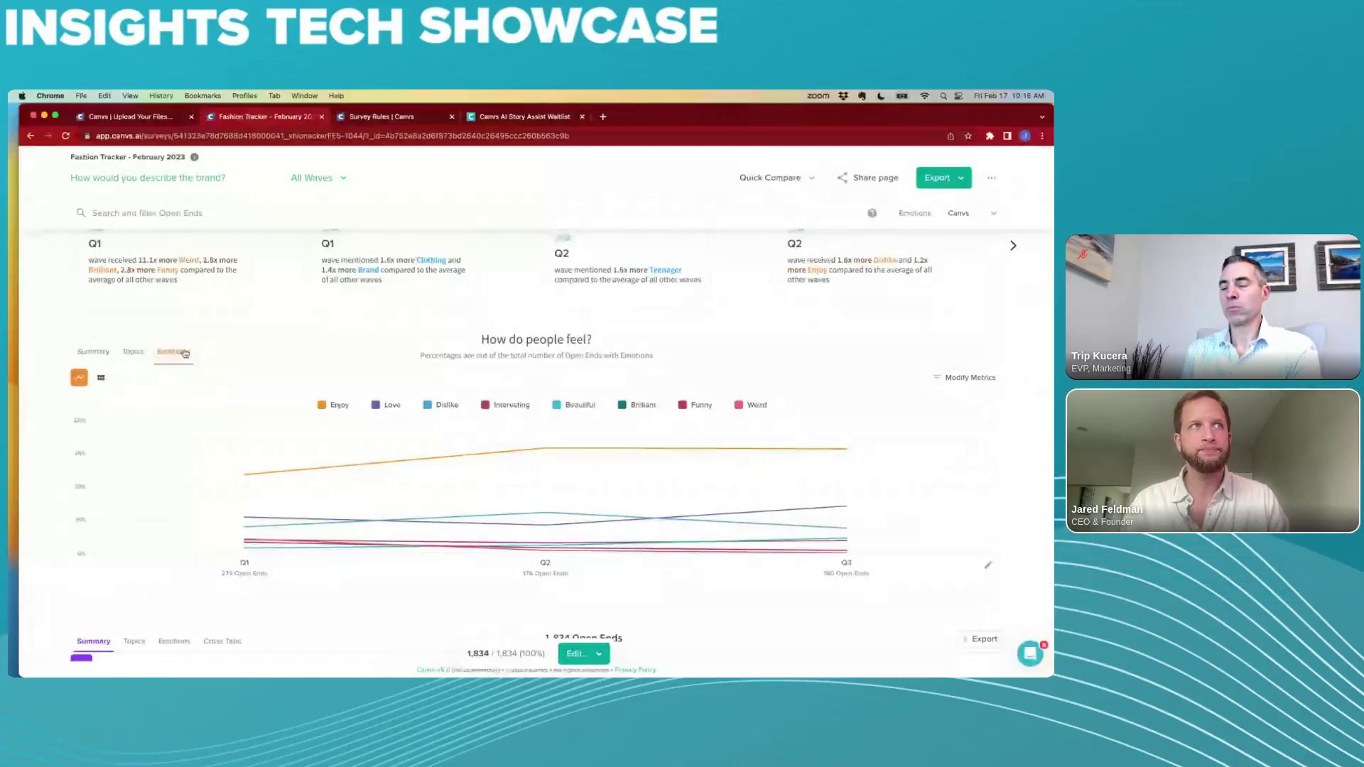
left_click(101, 379)
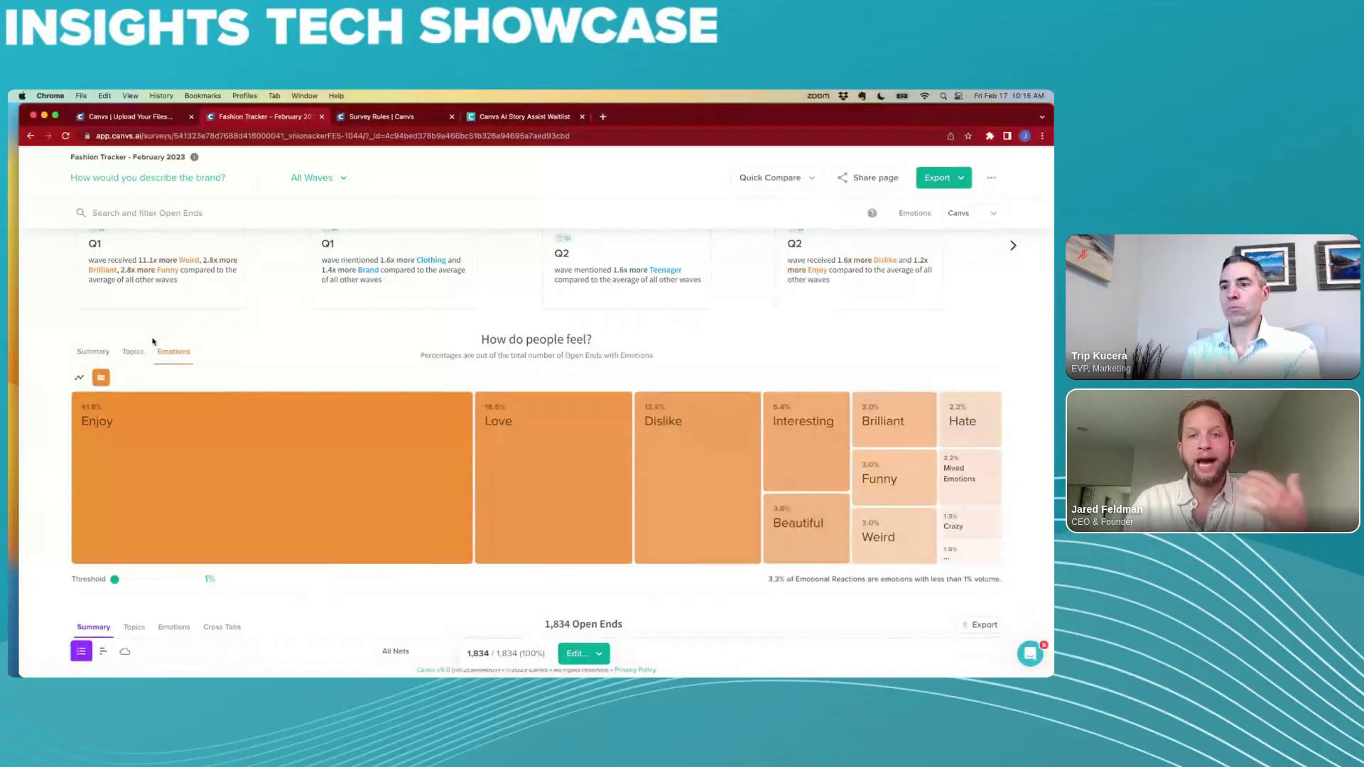
mouse_move(184, 411)
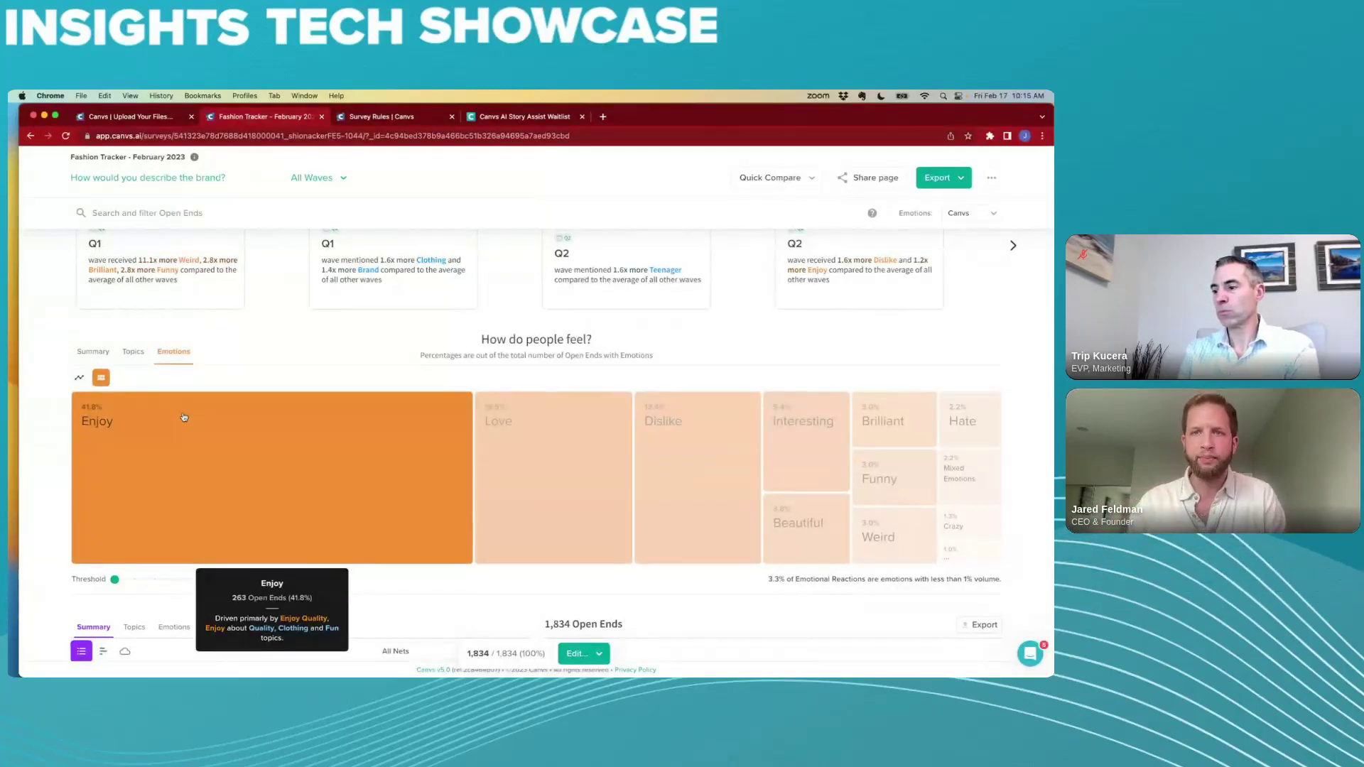
Step: Switch the treemap to Topics, led by Clothing at 10.1% with 185 open ends
left_click(135, 351)
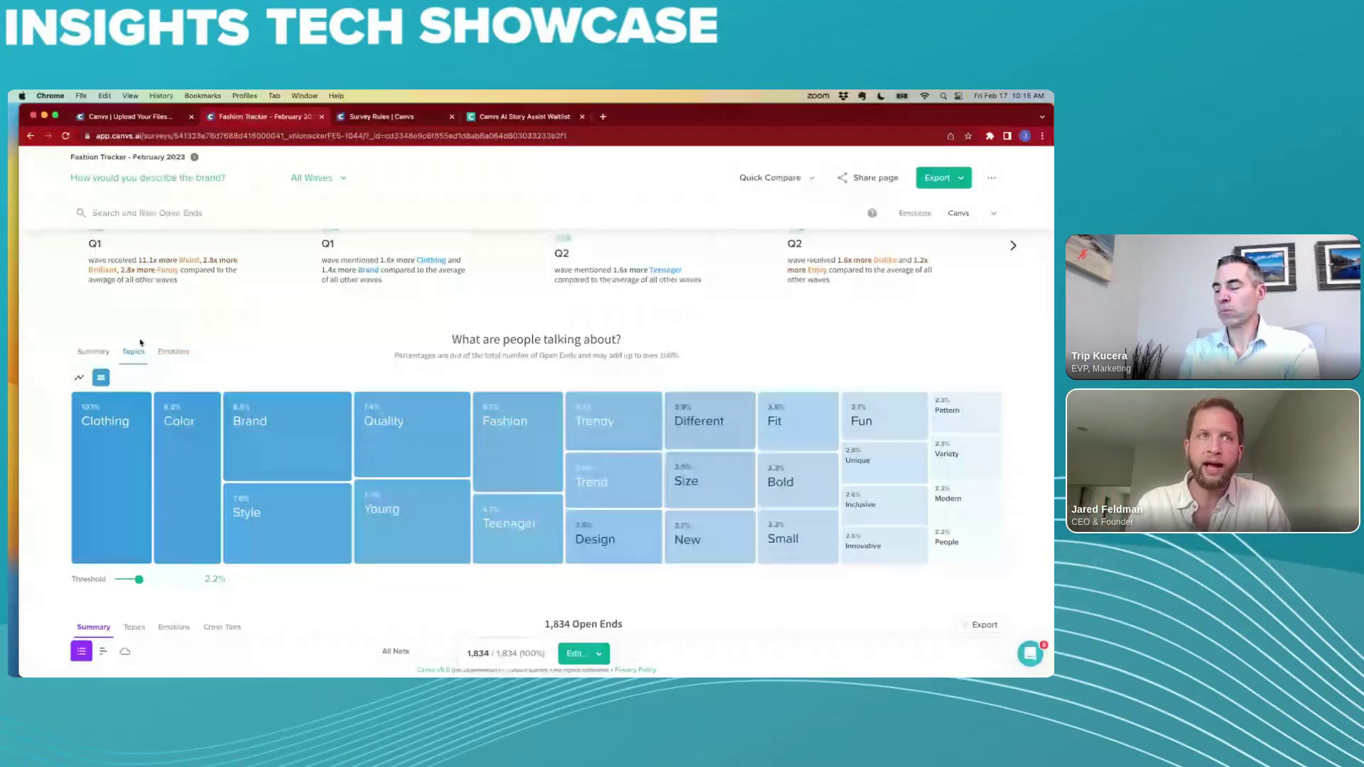
mouse_move(128, 422)
scroll(128, 422, "down", 1)
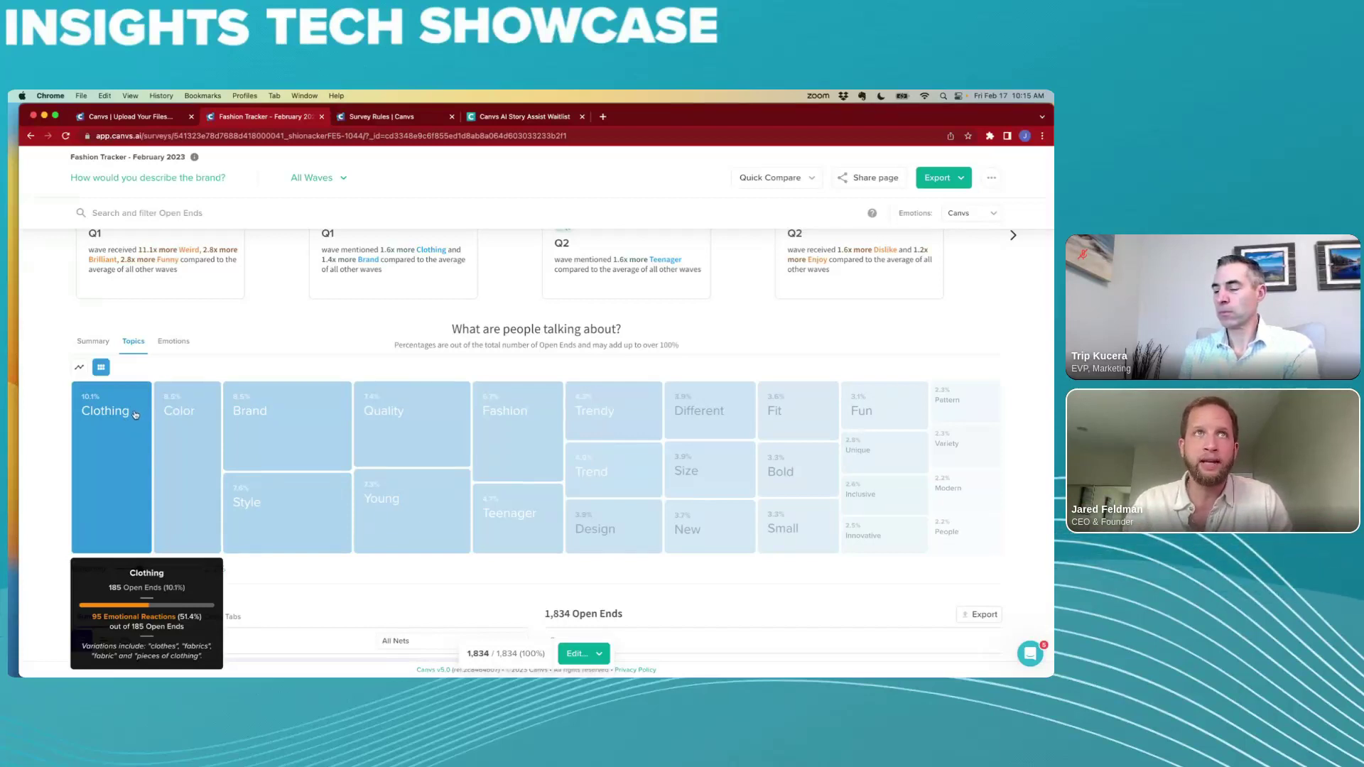
left_click(137, 415)
scroll(133, 420, "up", 5)
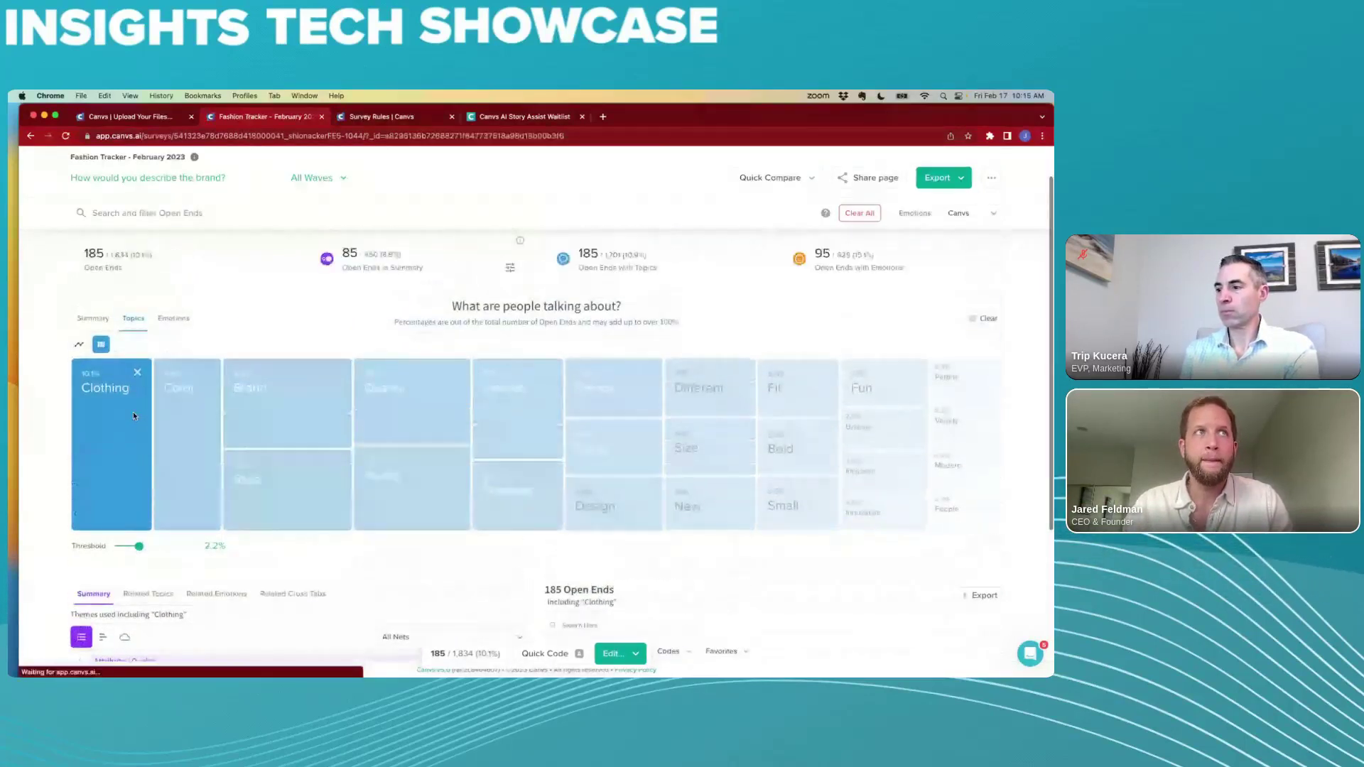
scroll(130, 439, "down", 5)
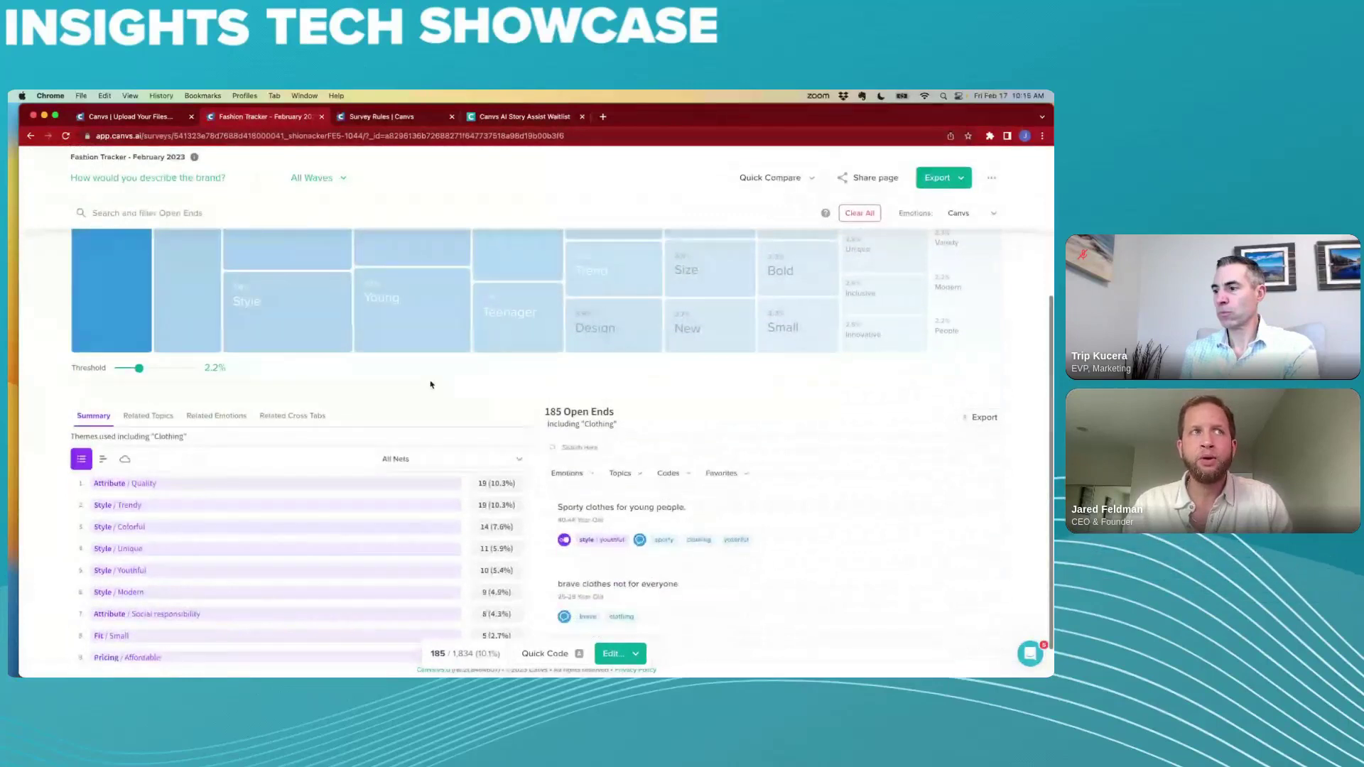
left_click(206, 377)
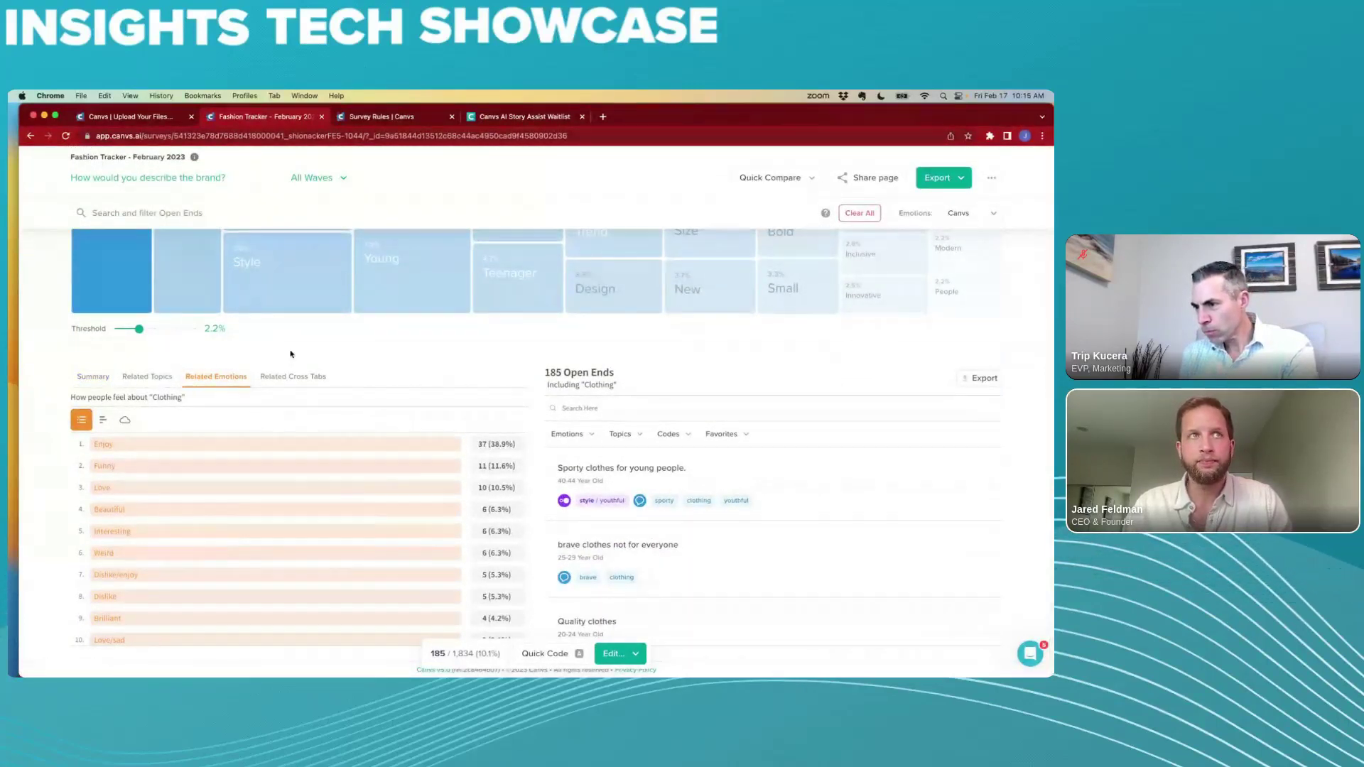
left_click(290, 377)
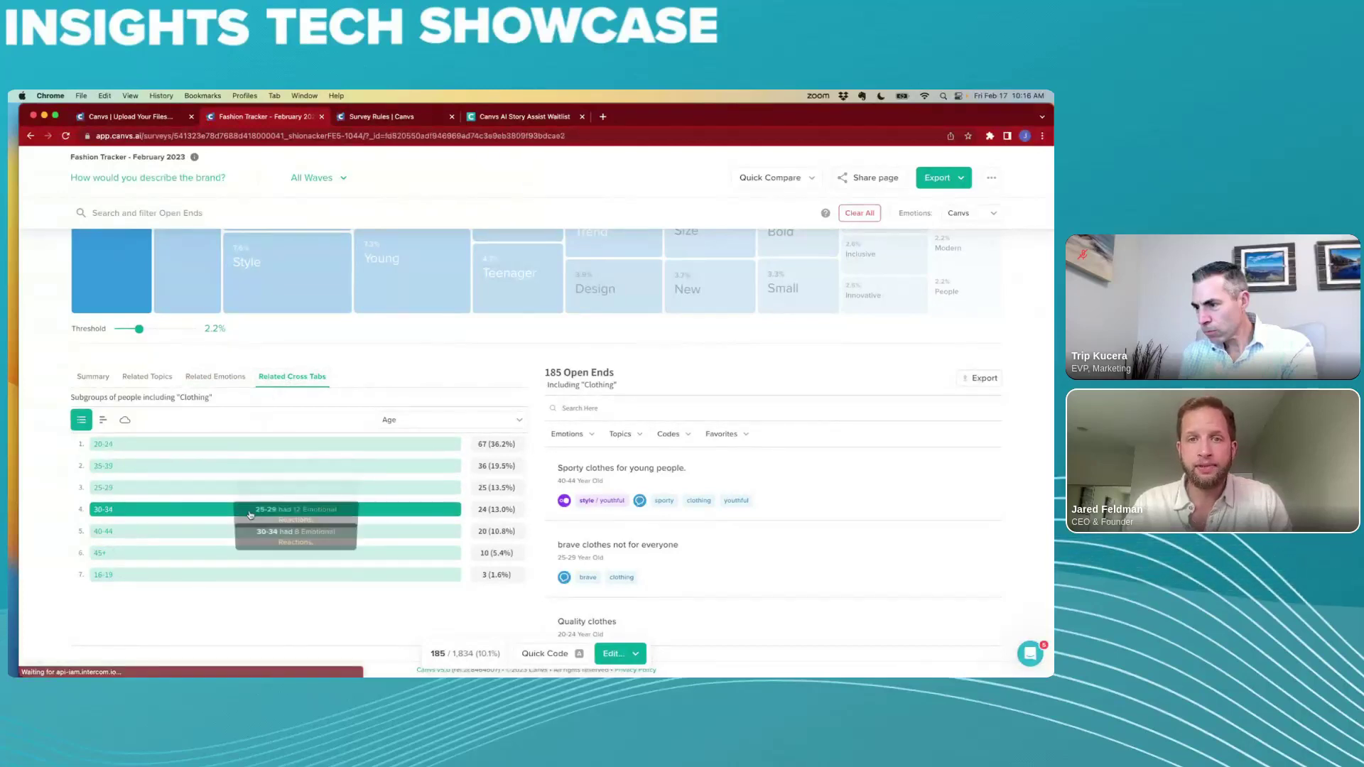
left_click(434, 425)
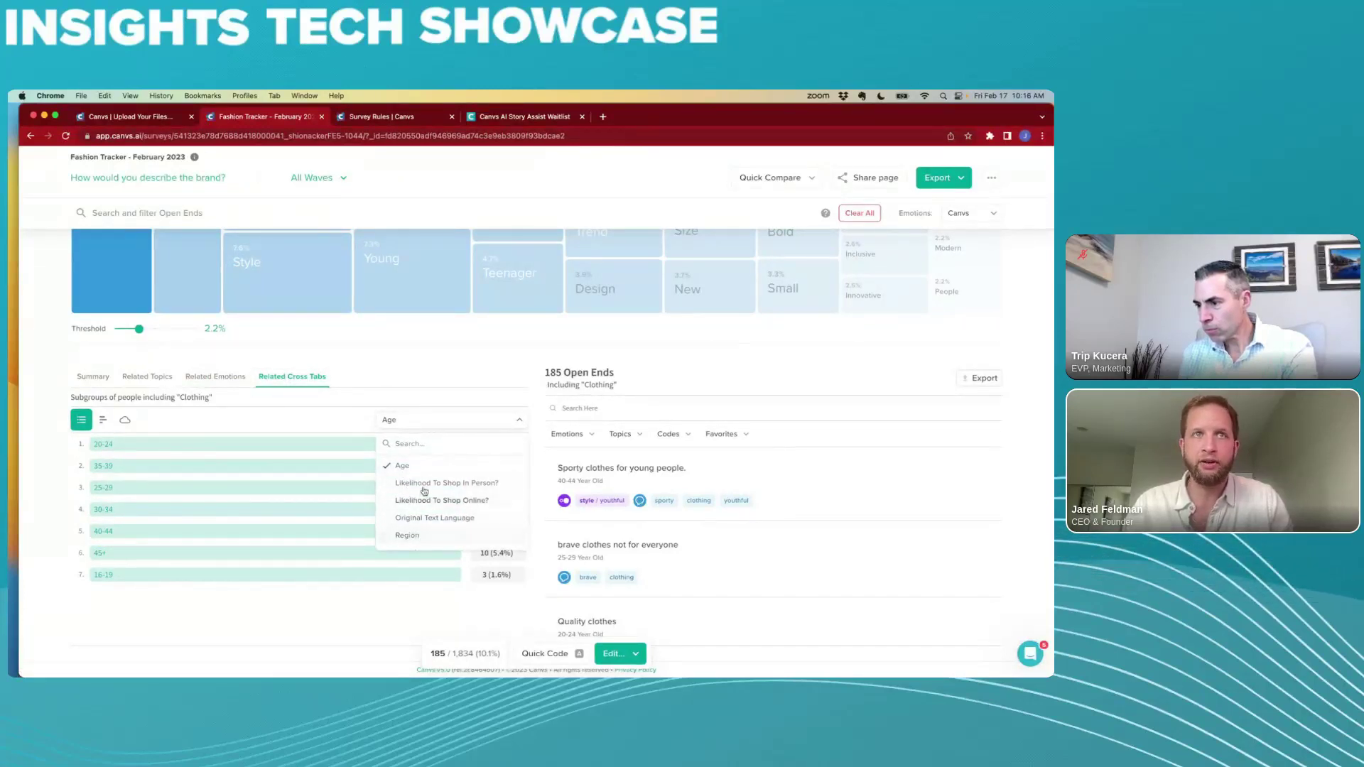
left_click(451, 365)
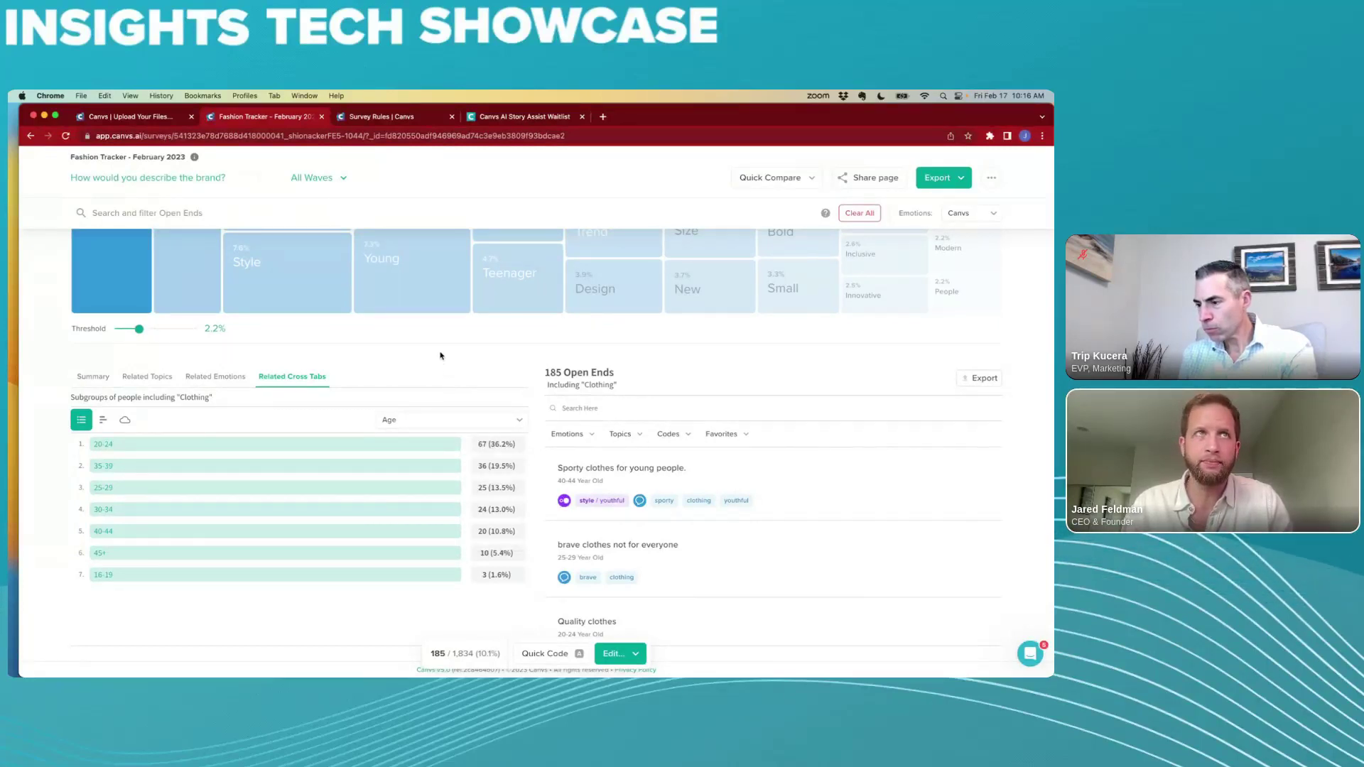
scroll(426, 369, "up", 5)
scroll(117, 462, "up", 4)
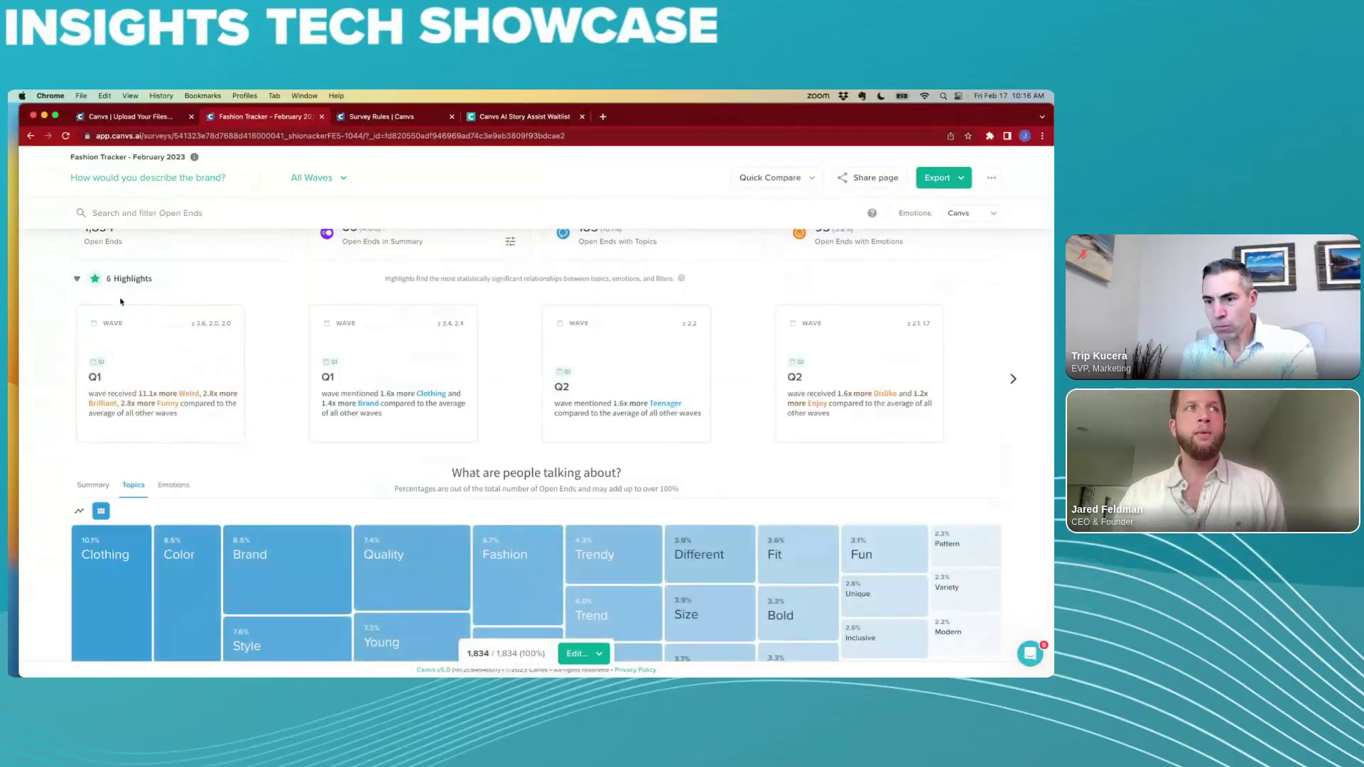
Step: Group the common-ideas summary into Nets and drill into the Style net (671 open ends)
left_click(93, 484)
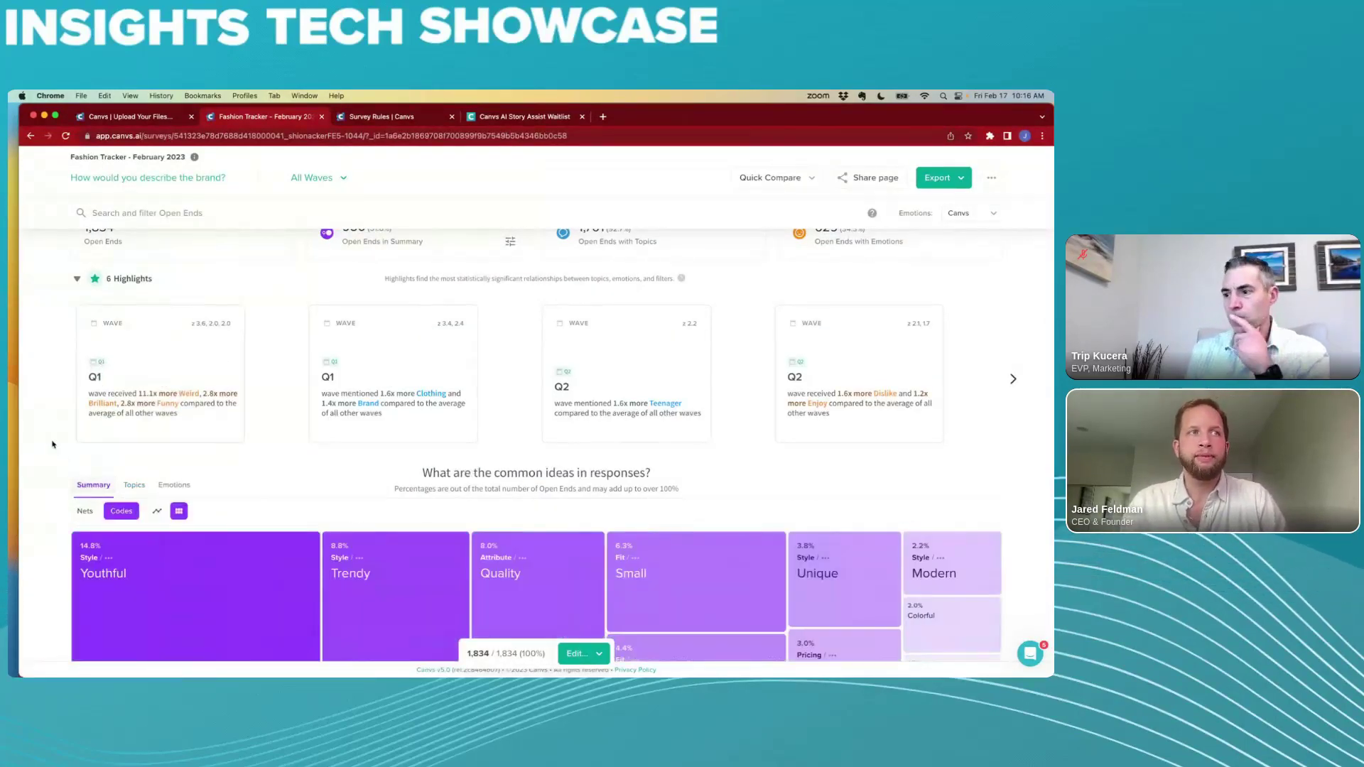
scroll(45, 427, "down", 2)
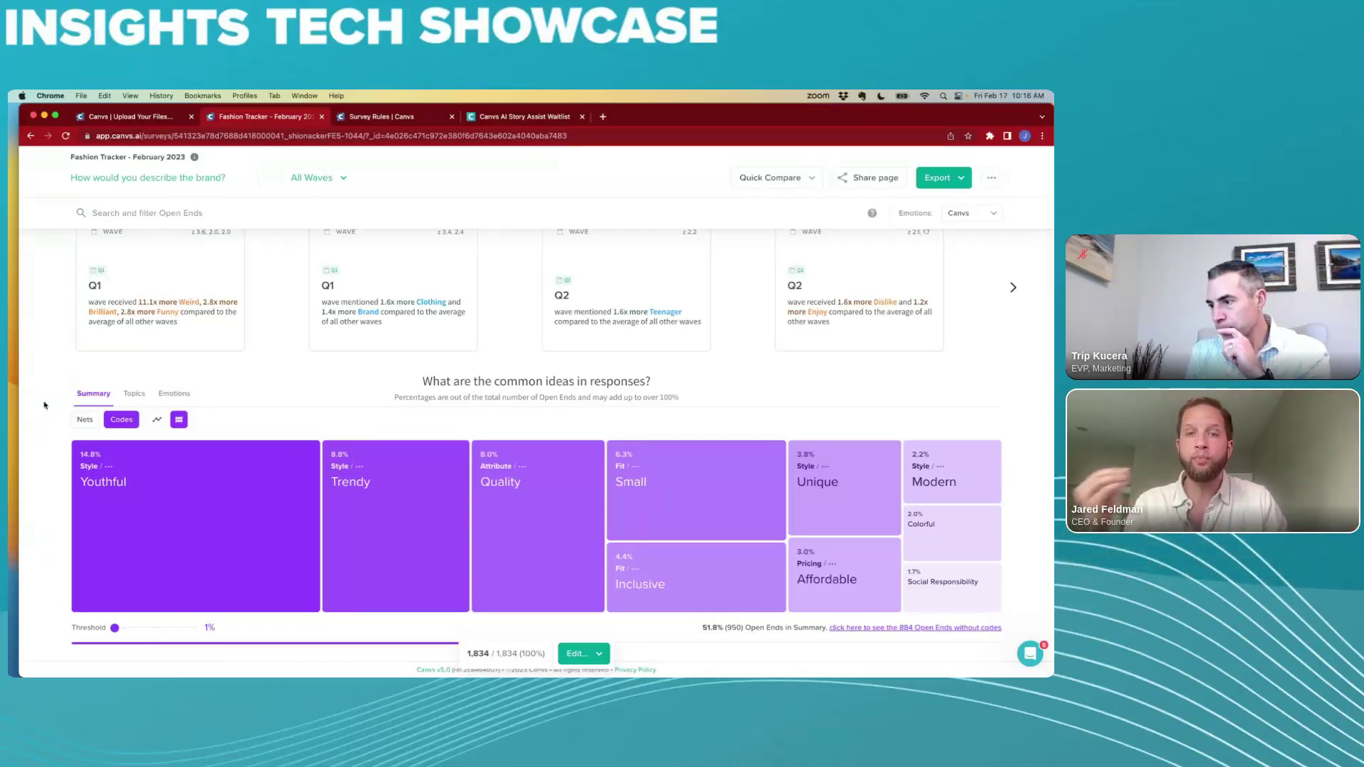
mouse_move(85, 342)
scroll(86, 343, "down", 1)
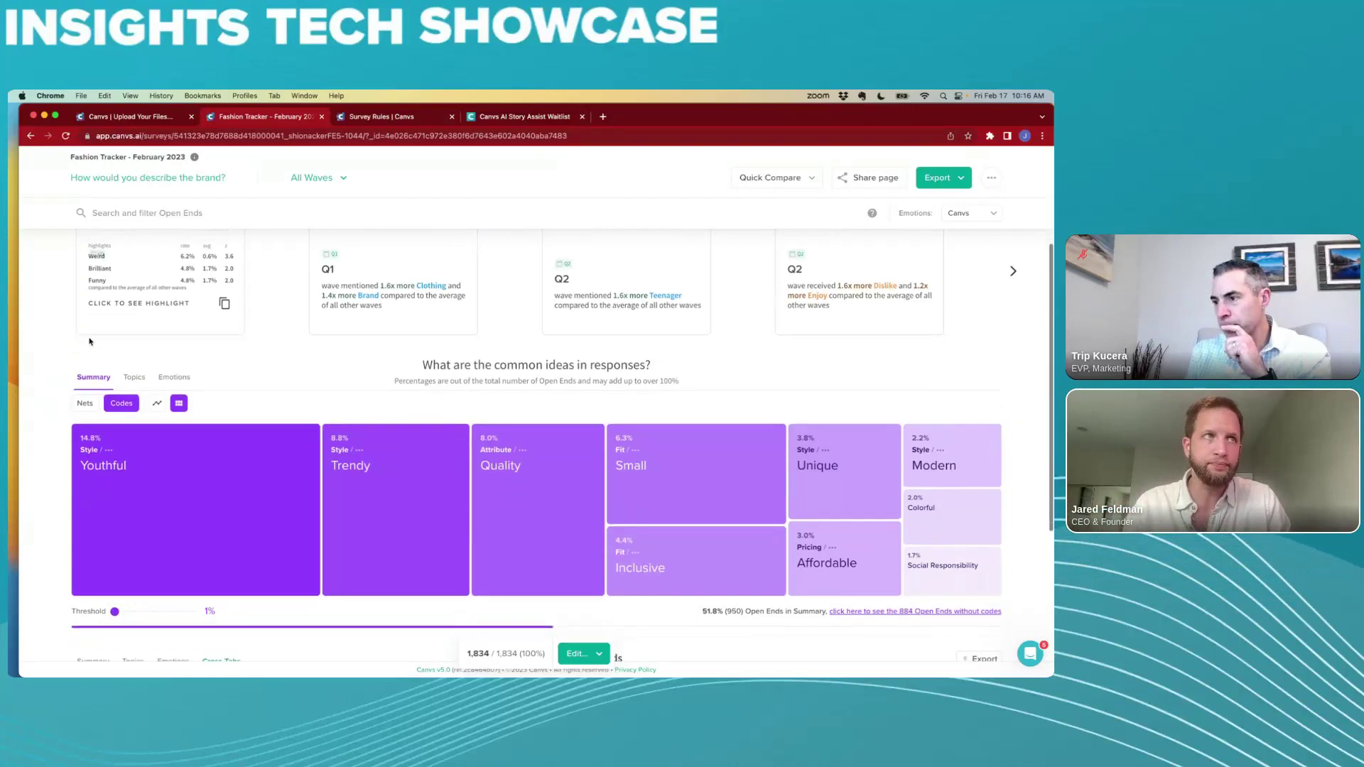
left_click(85, 403)
mouse_move(182, 469)
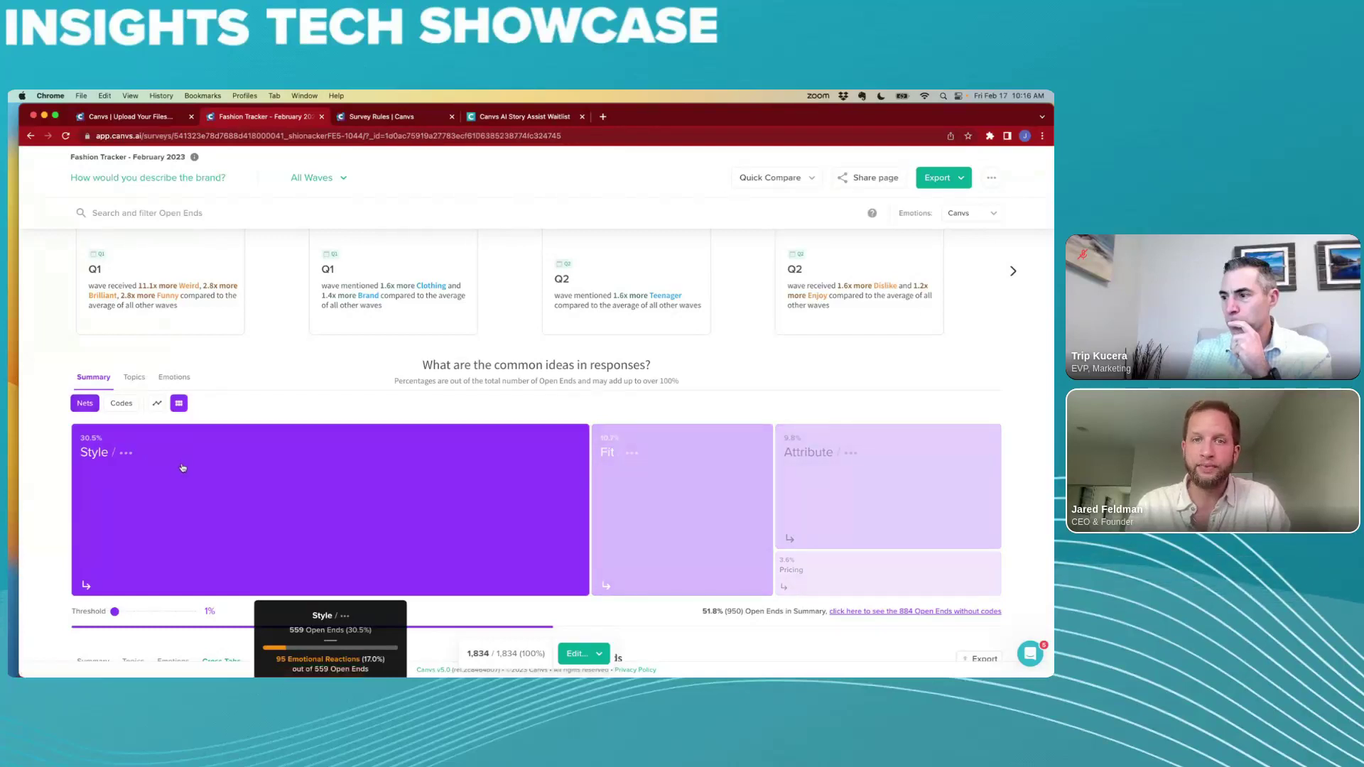
left_click(183, 468)
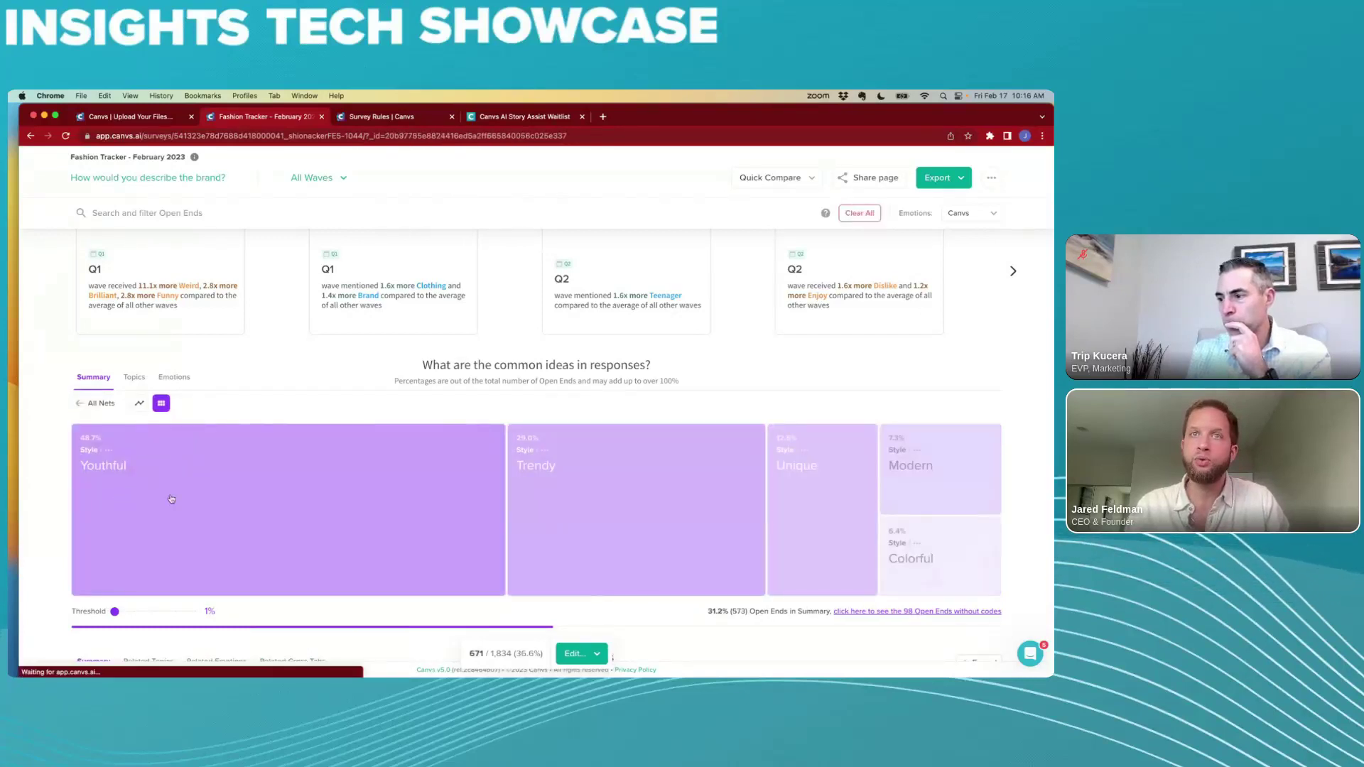
Step: Filter the responses to the Youthful code and favourite the first two Youthful responses
mouse_move(818, 507)
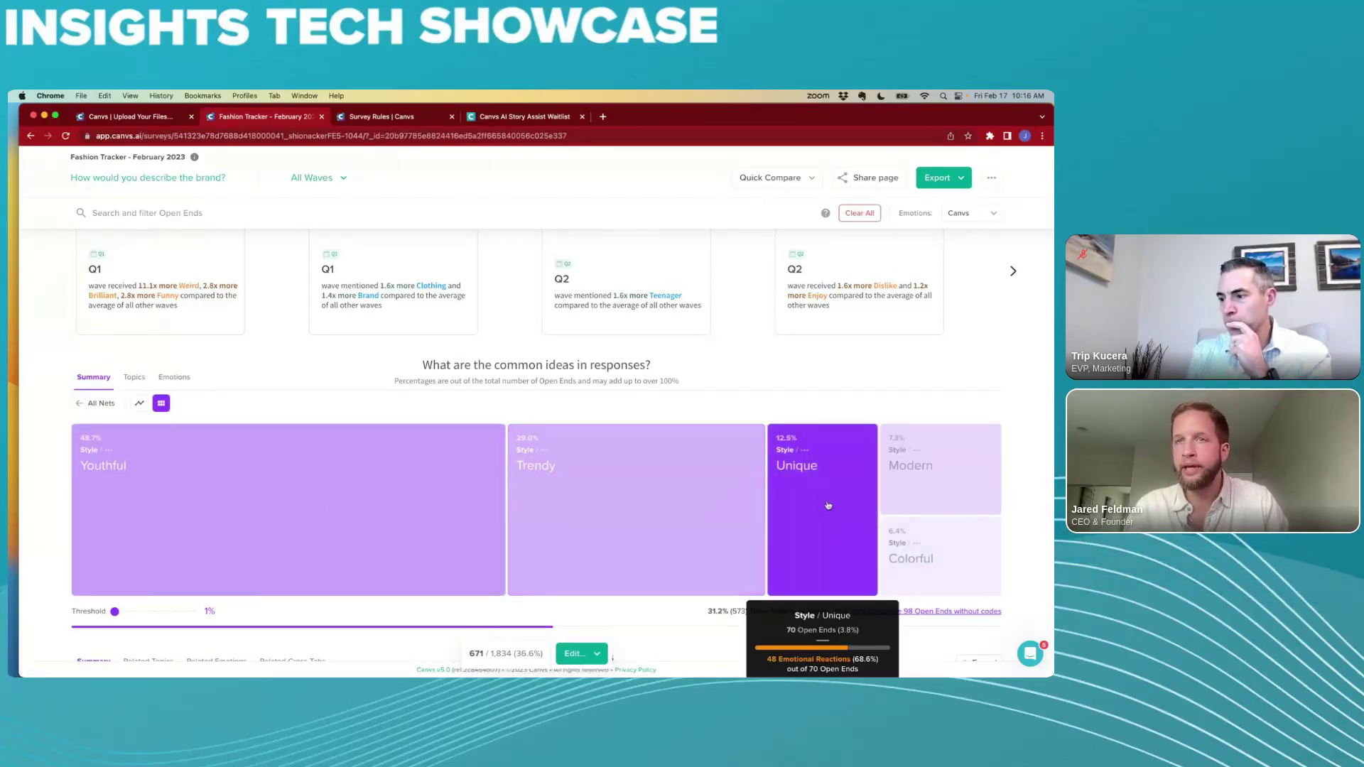
mouse_move(345, 493)
left_click(291, 493)
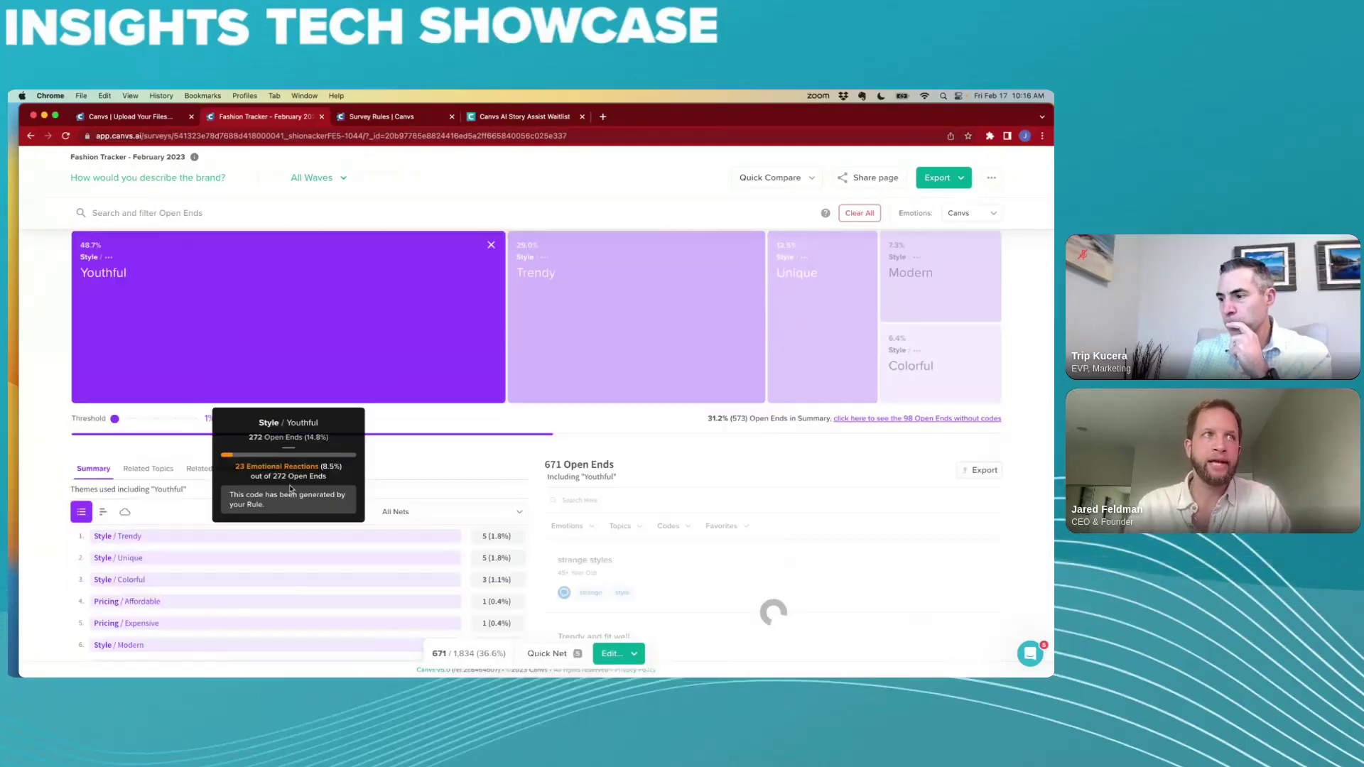
scroll(559, 444, "down", 2)
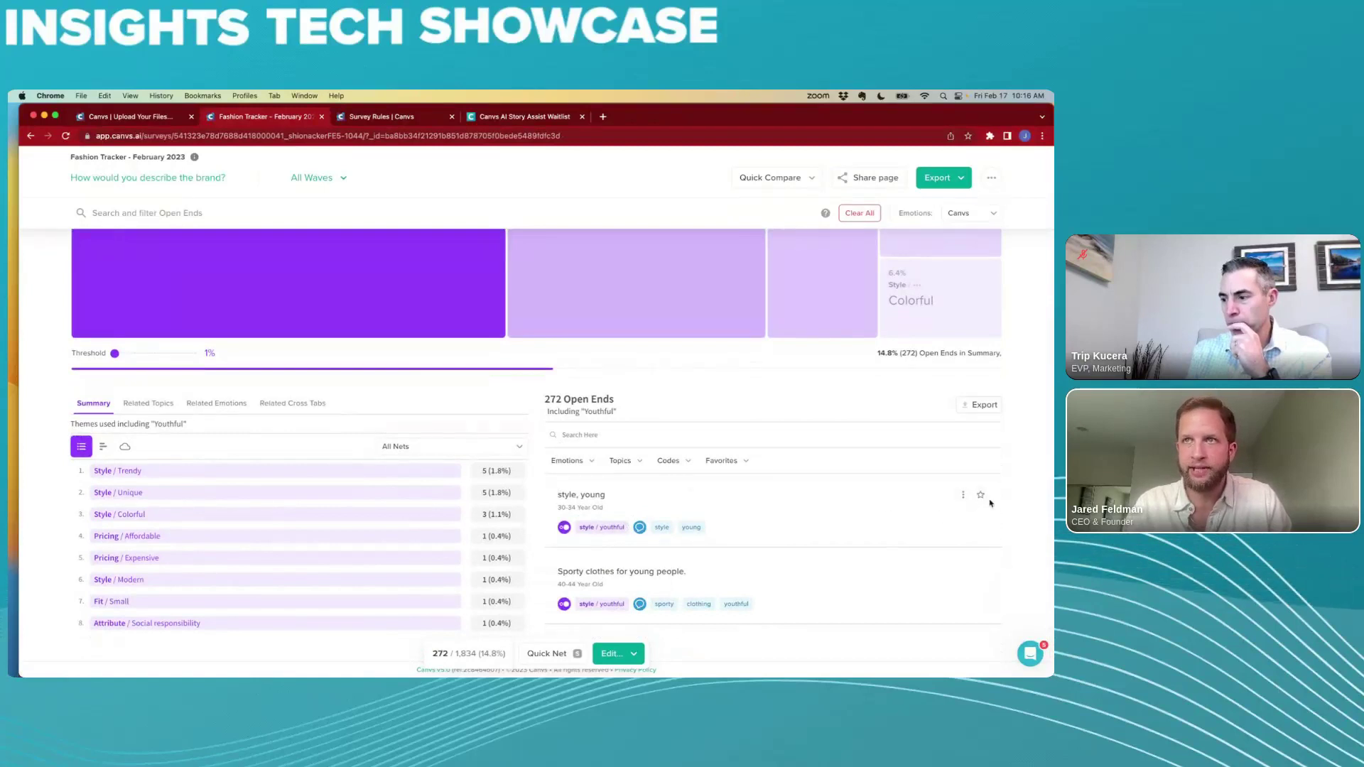
left_click(981, 496)
left_click(982, 573)
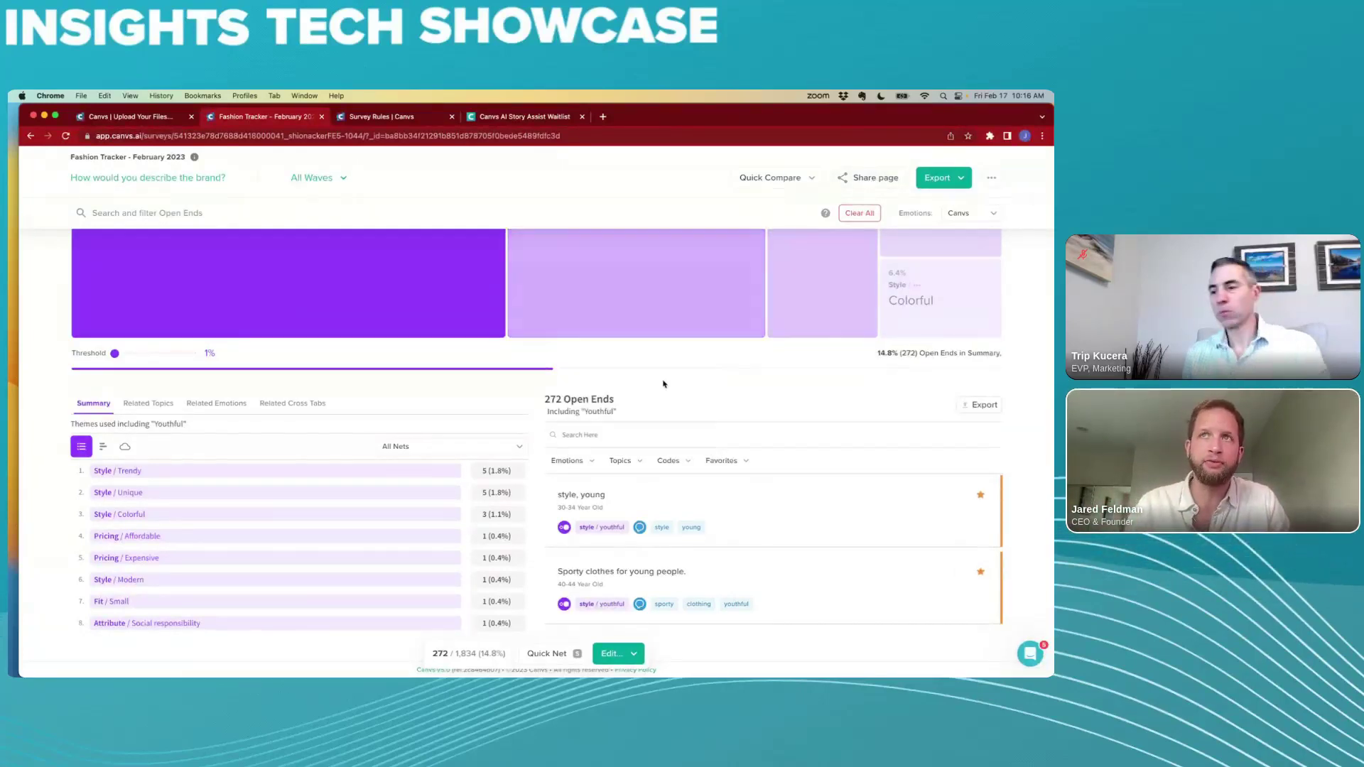
Step: Check the age subgroups for Youthful, then deselect Youthful to show all Style codes
scroll(299, 353, "up", 3)
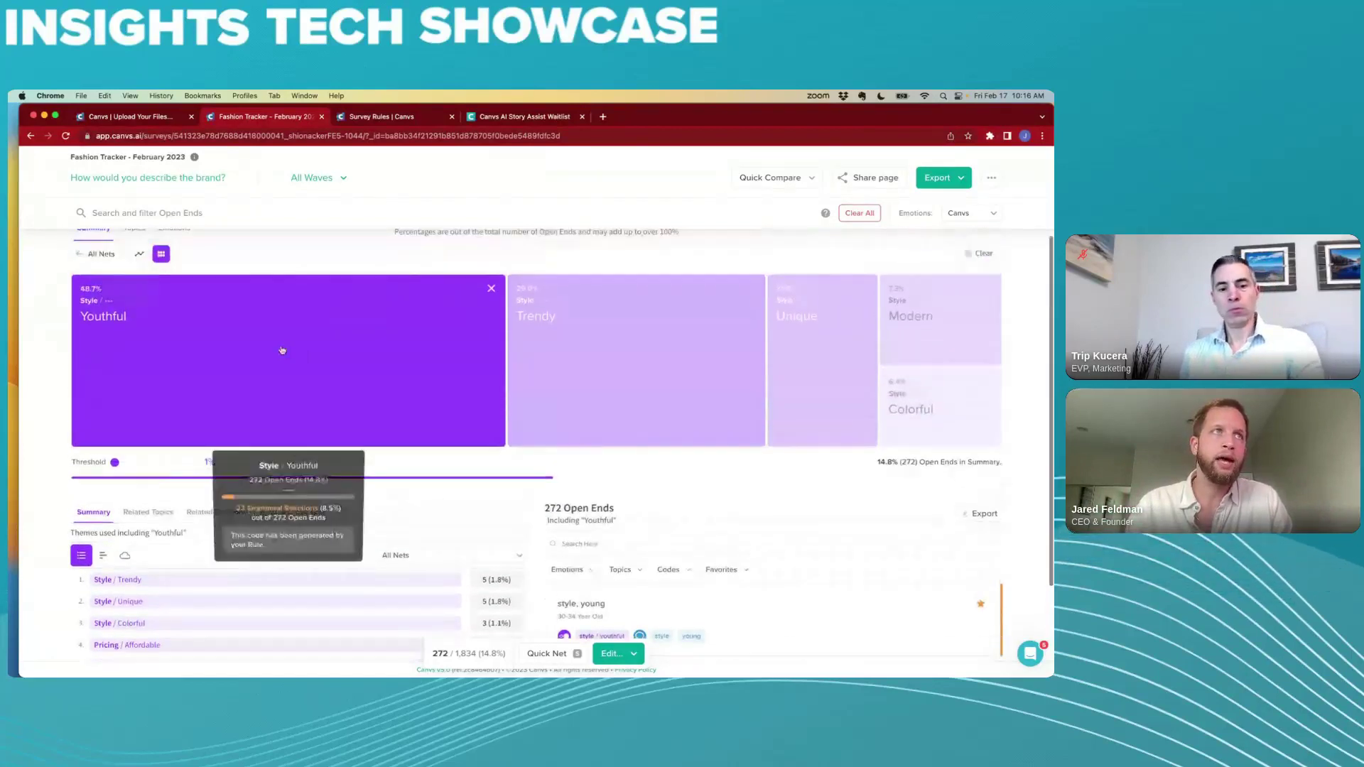
scroll(234, 488, "down", 1)
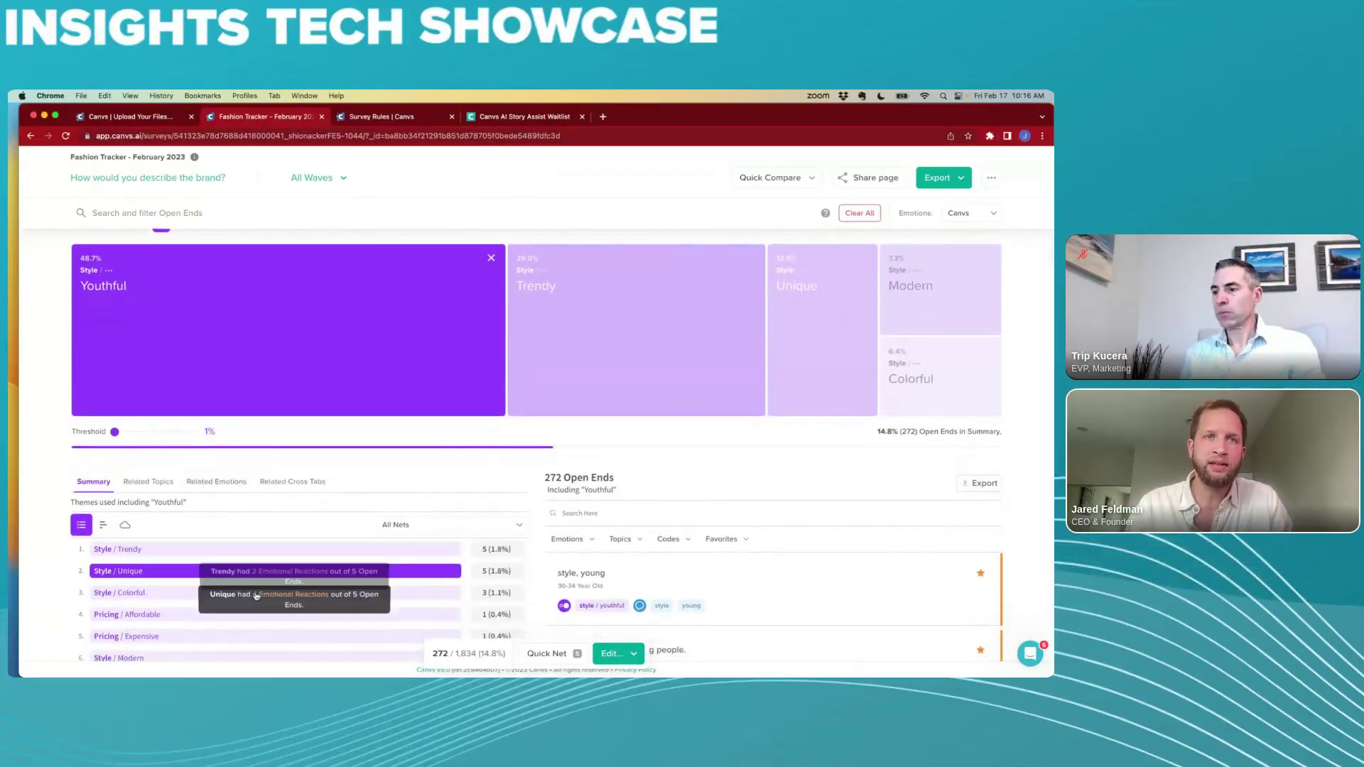
left_click(292, 483)
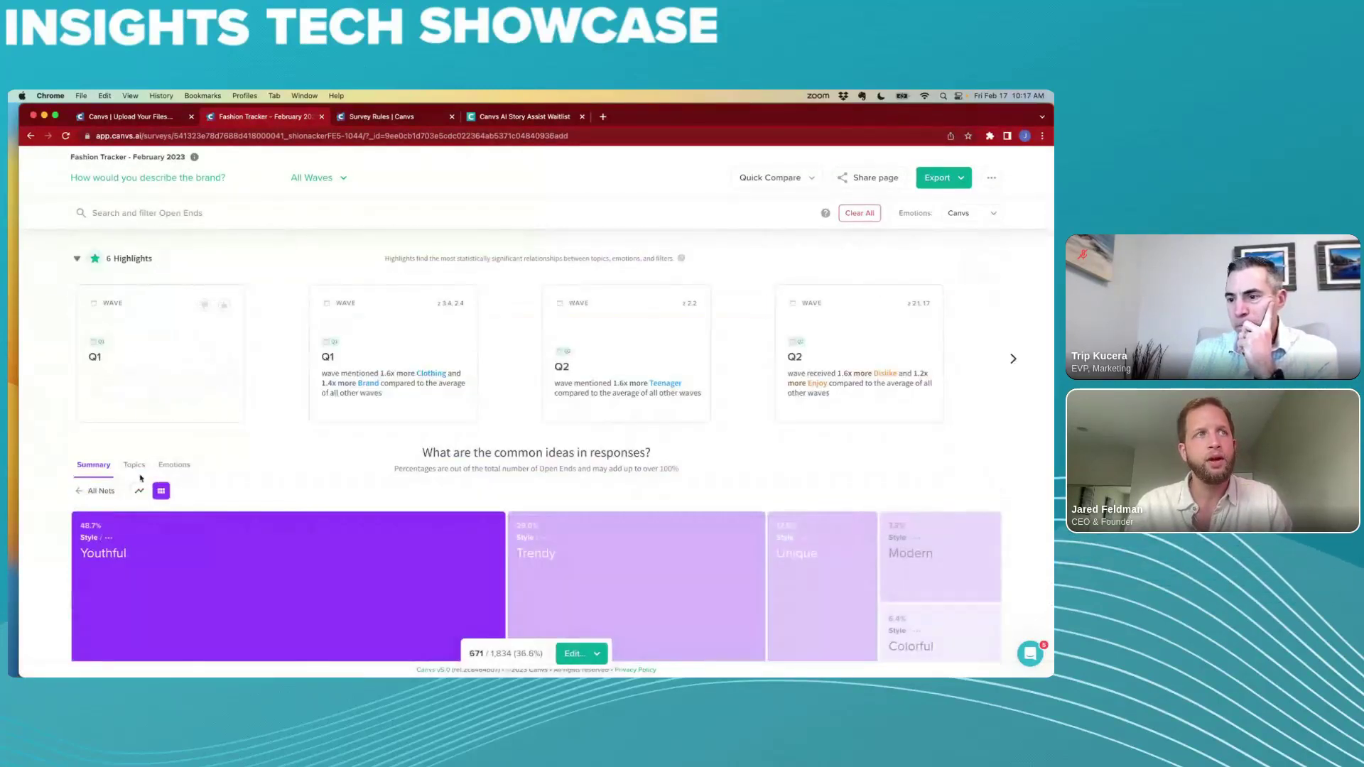
left_click(91, 493)
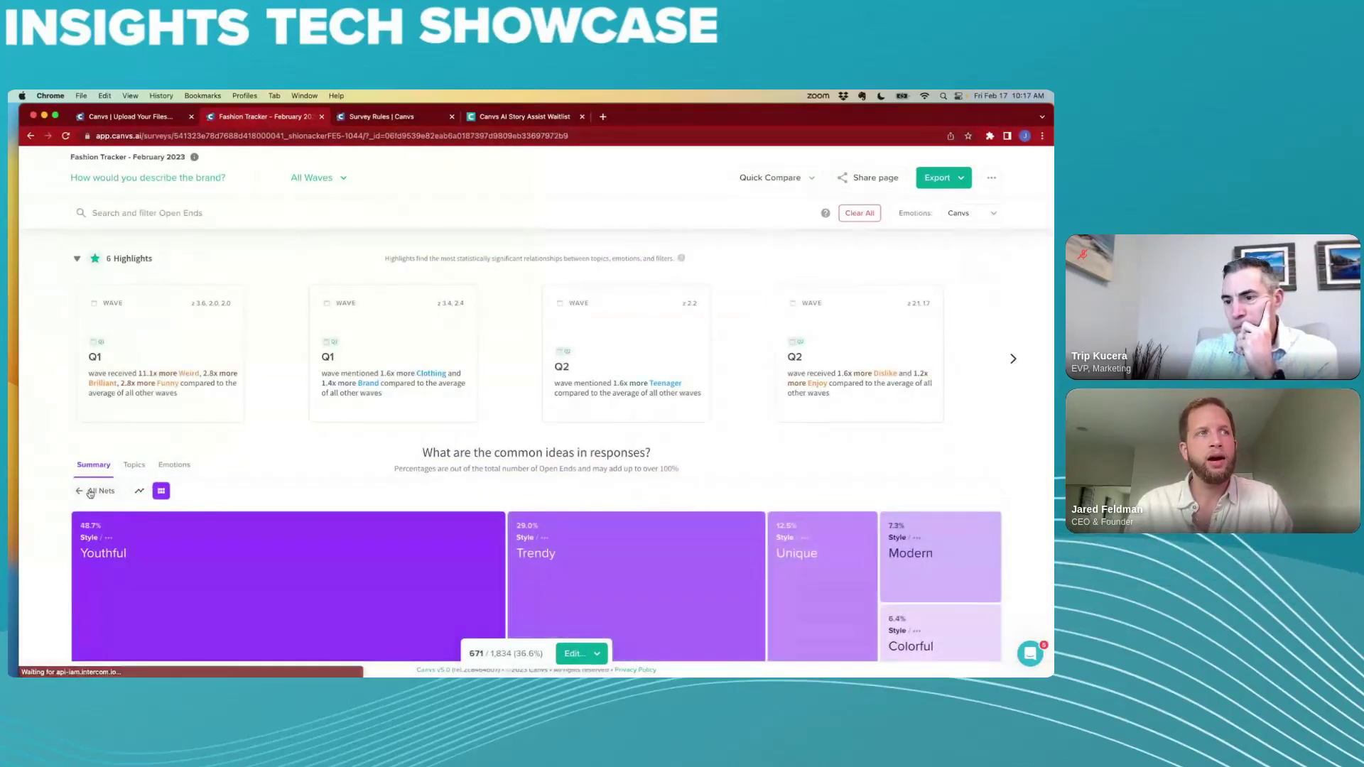
Step: Return to All Nets and trend Style, Fit, Attribute and Pricing across waves Q1–Q3
left_click(90, 493)
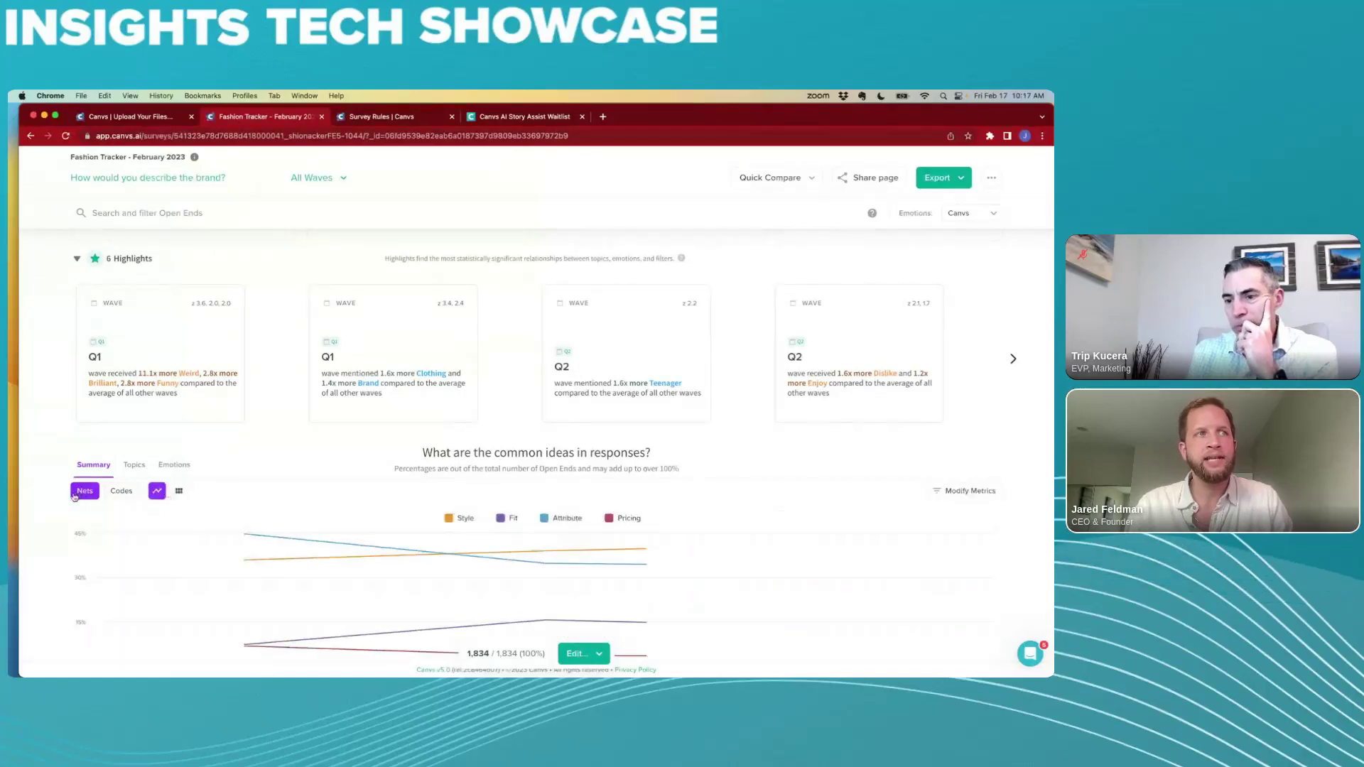
scroll(178, 476, "down", 1)
mouse_move(253, 512)
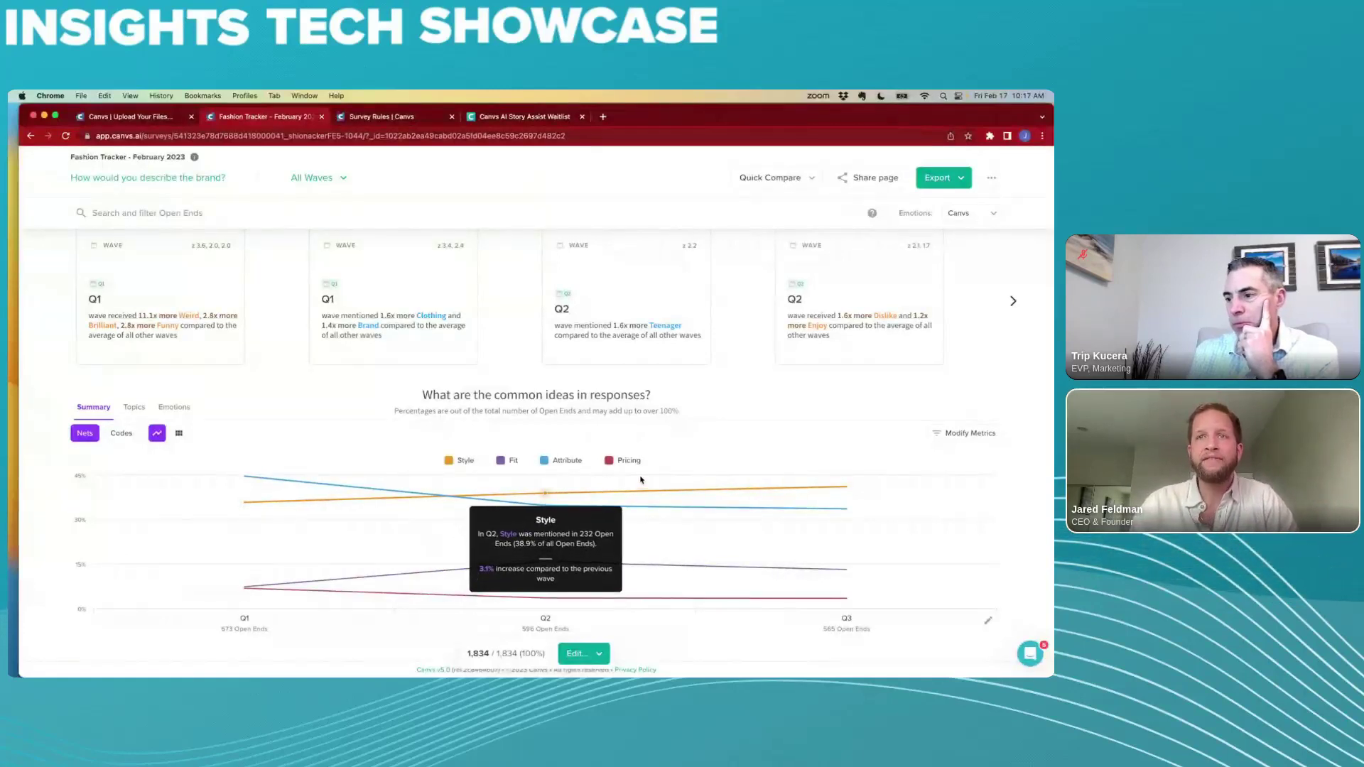
mouse_move(846, 496)
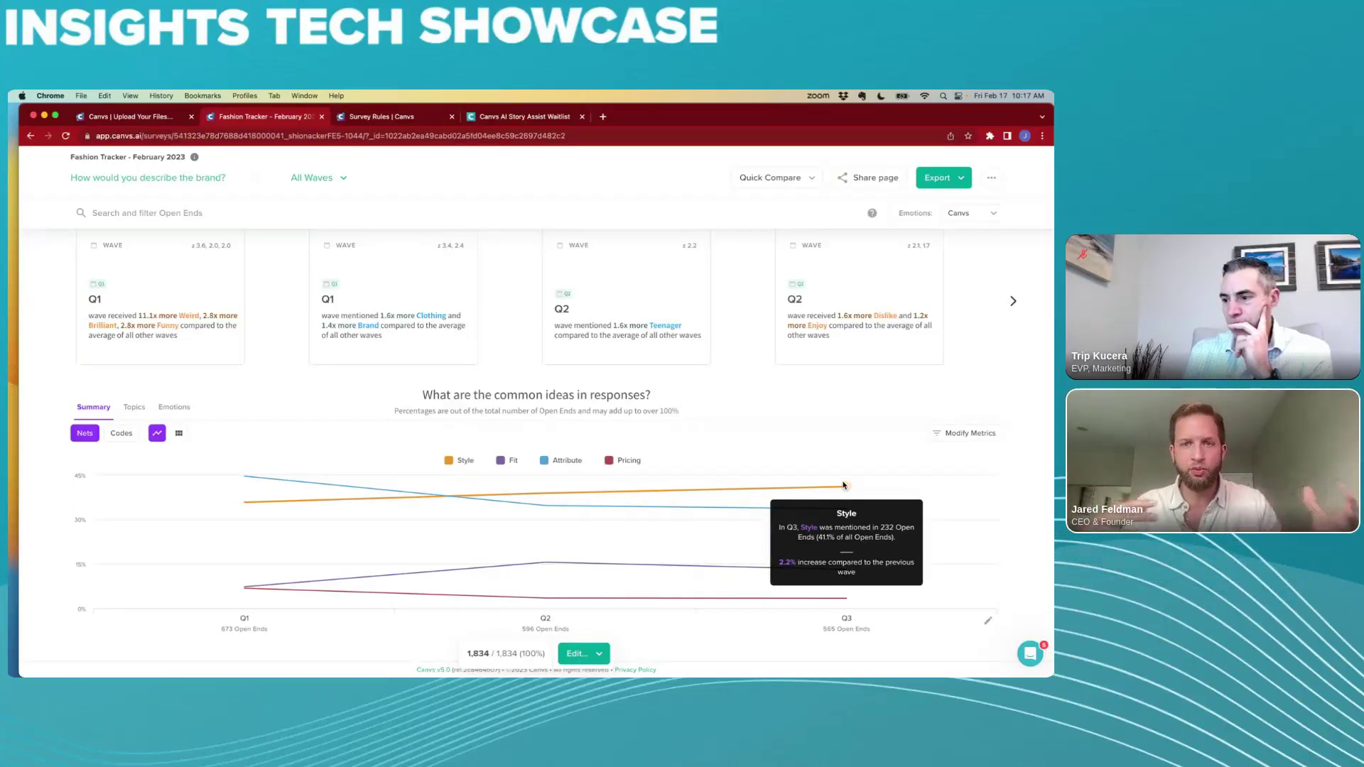
scroll(944, 409, "down", 1)
Step: Replace the four default nets in the chart metrics with only the style net
left_click(945, 417)
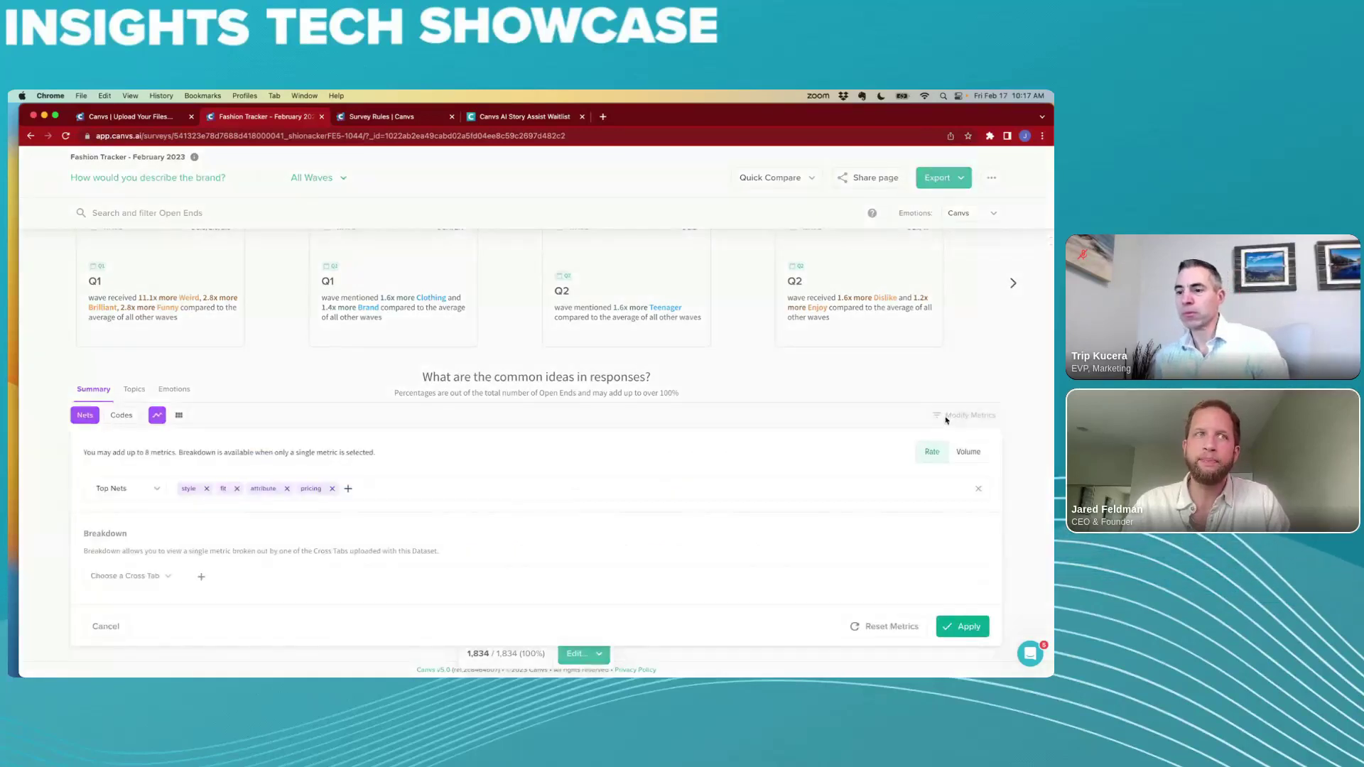
scroll(876, 419, "down", 1)
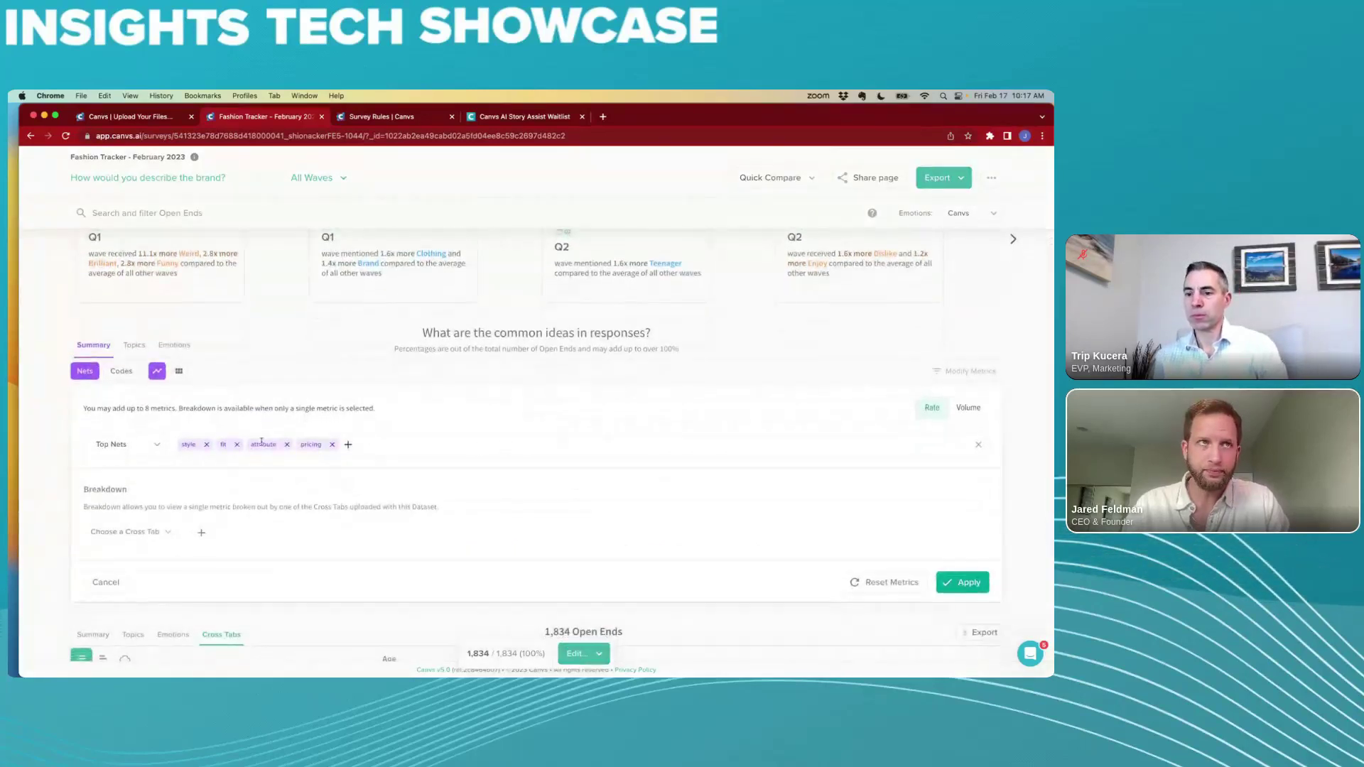
left_click(979, 444)
left_click(210, 457)
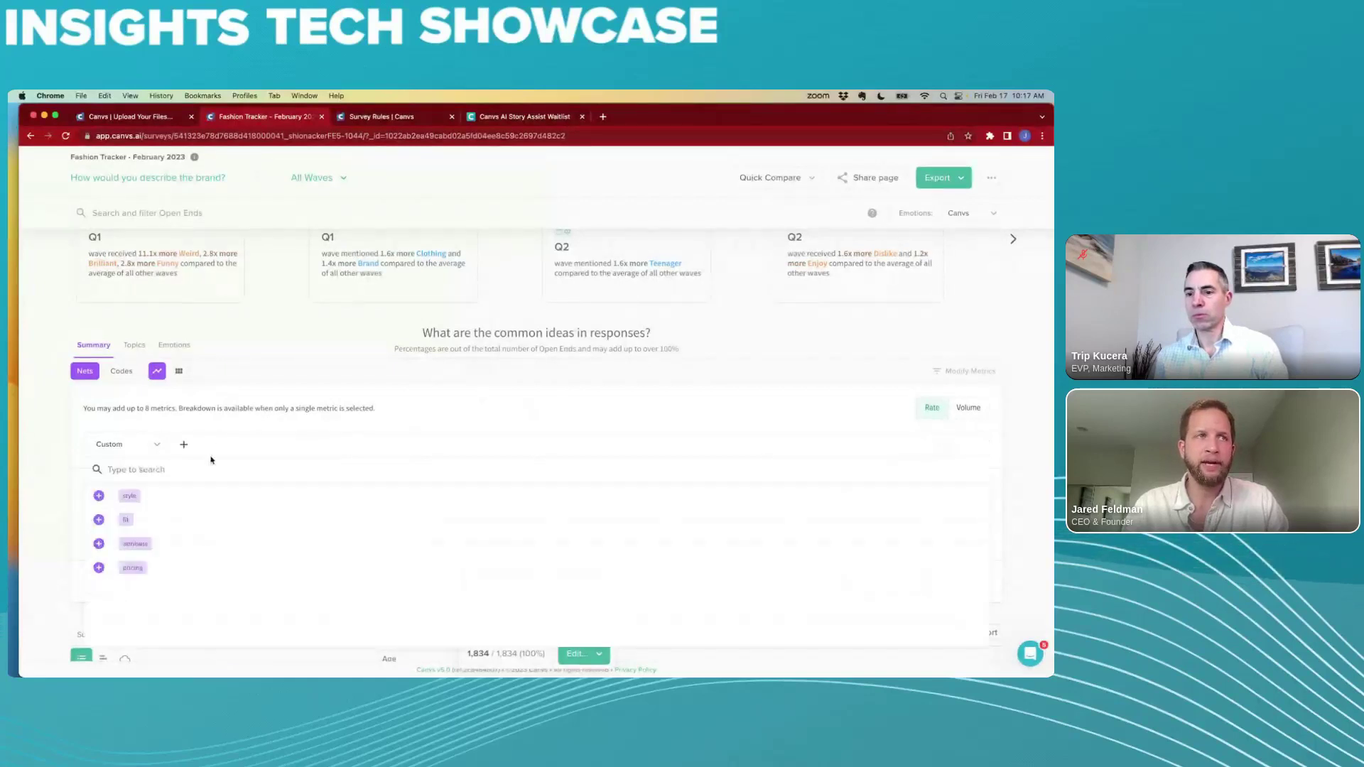
left_click(129, 496)
left_click(209, 428)
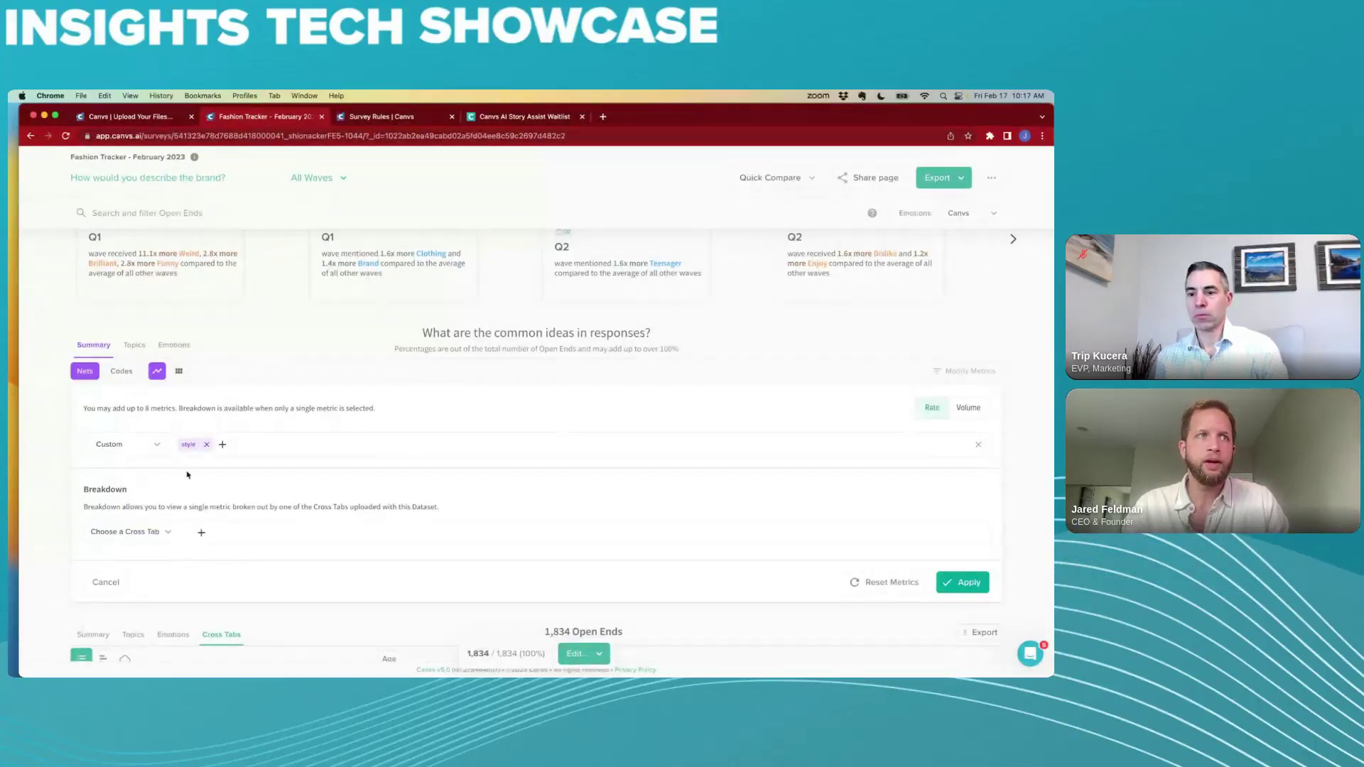
Step: Break the style net down by Age with every age group included, and apply
left_click(157, 533)
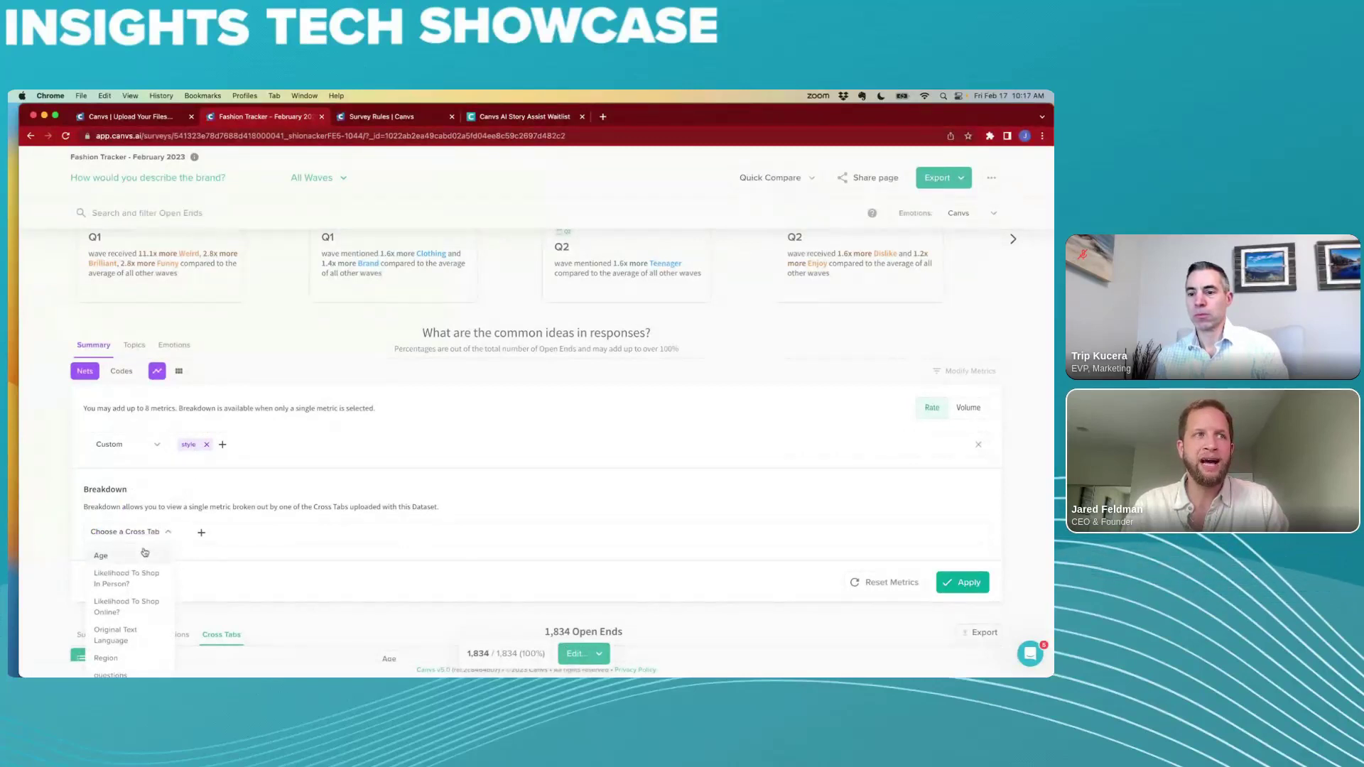
left_click(143, 554)
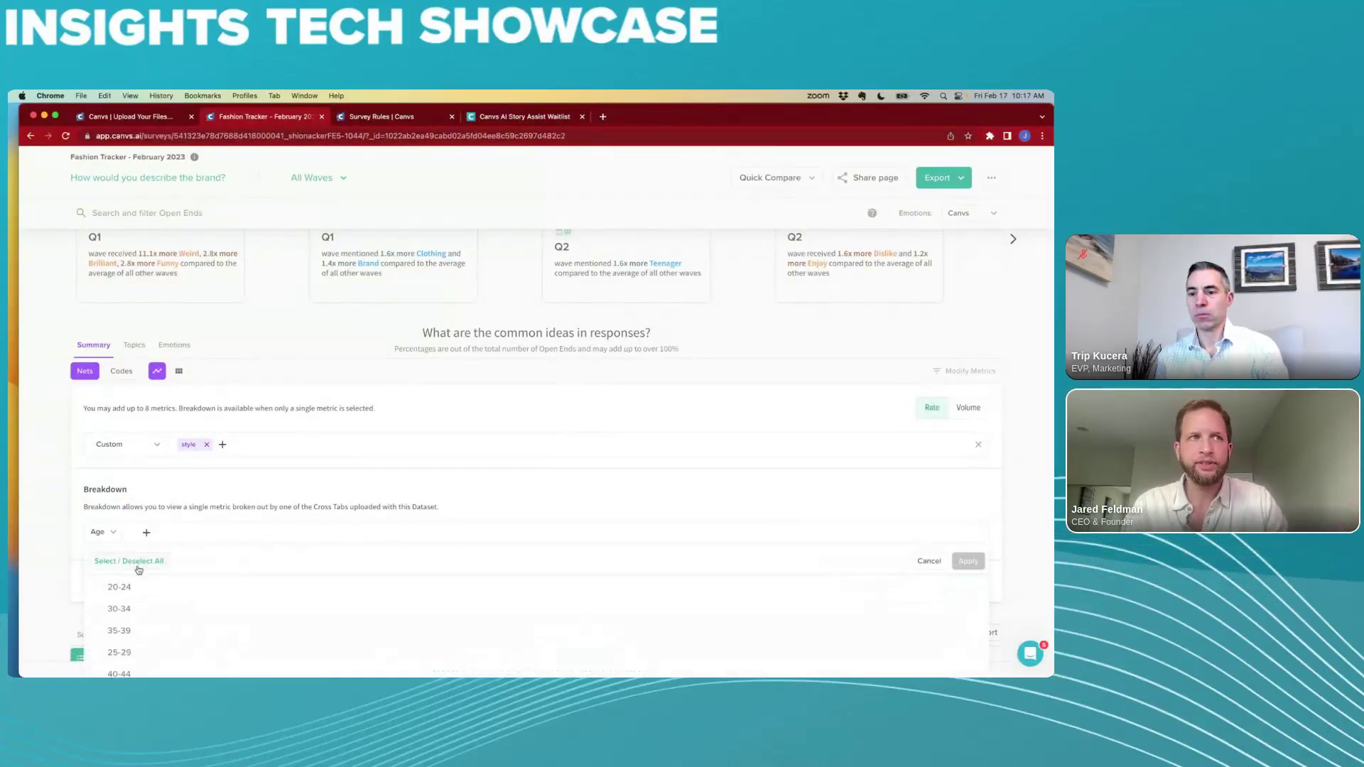
left_click(135, 562)
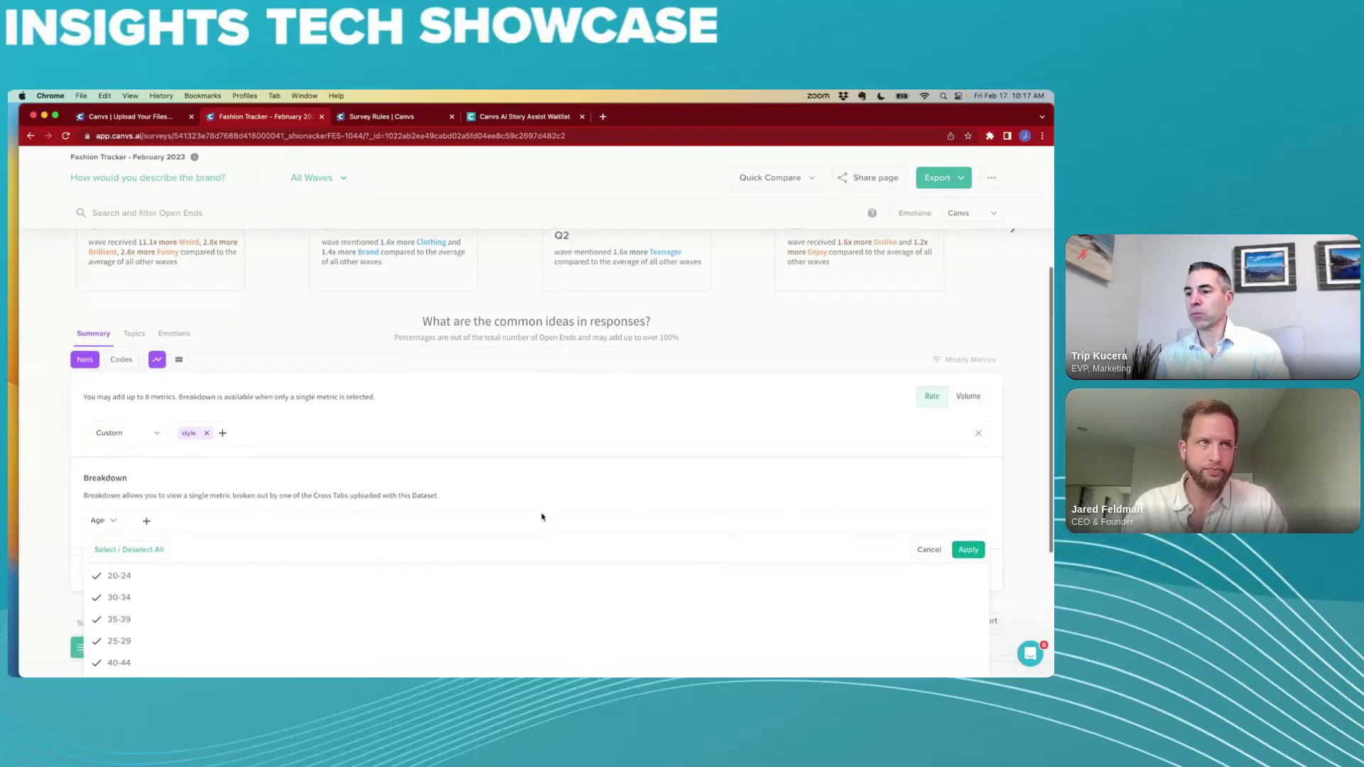
scroll(545, 518, "down", 1)
left_click(966, 517)
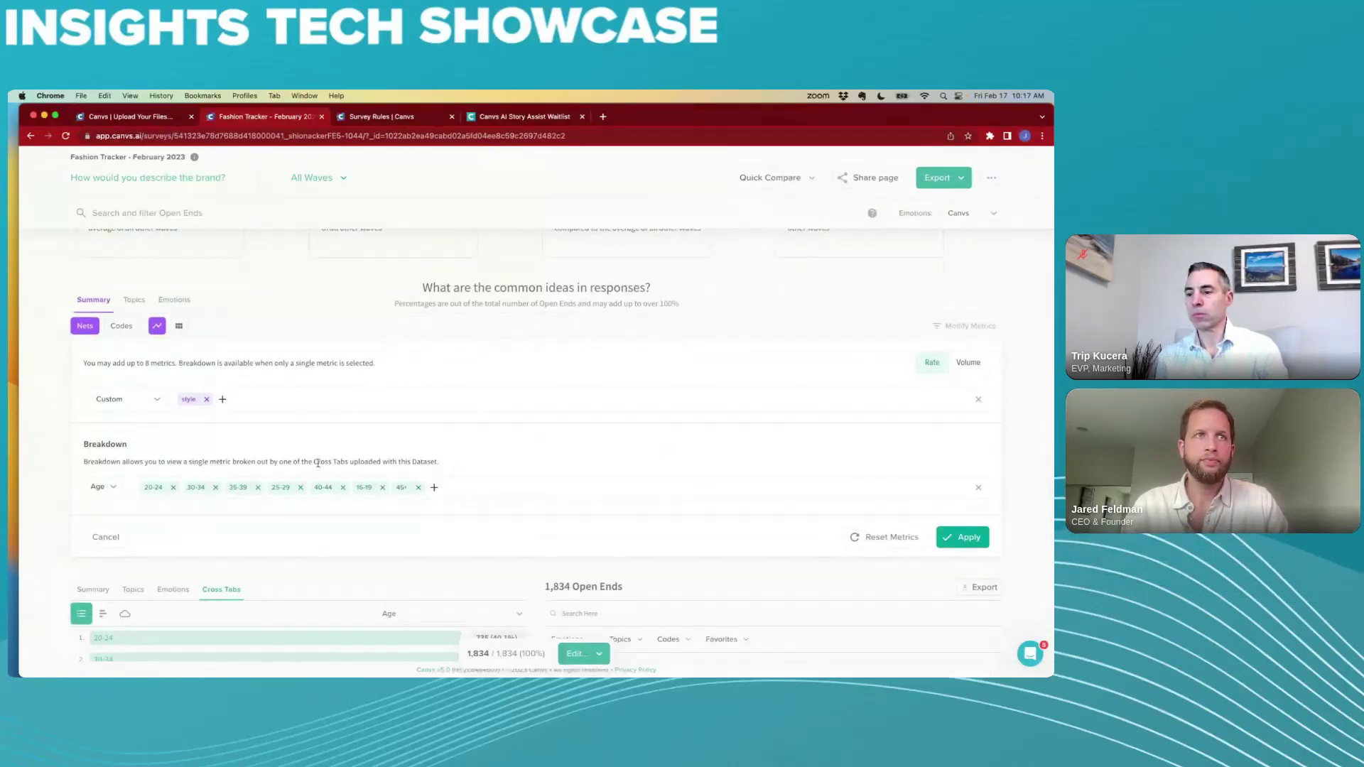
left_click(953, 538)
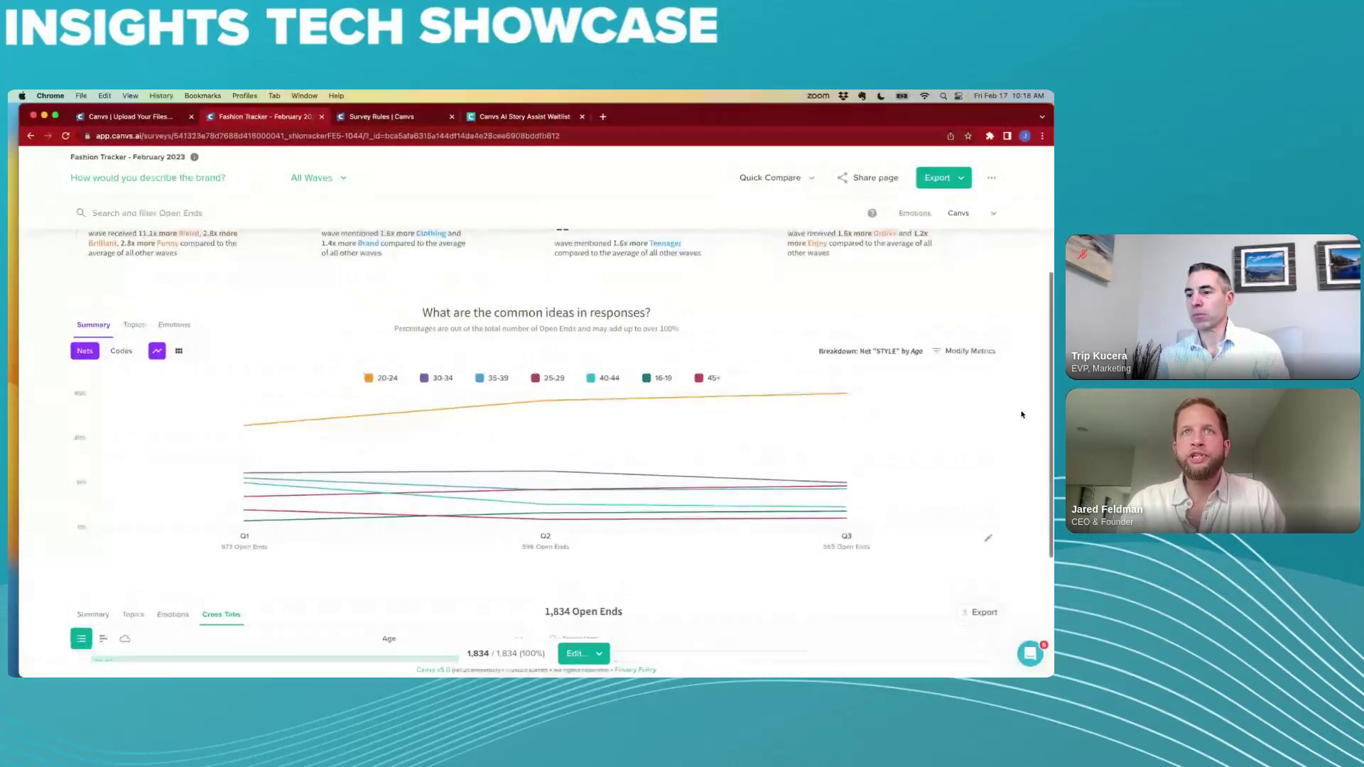
scroll(1022, 414, "up", 2)
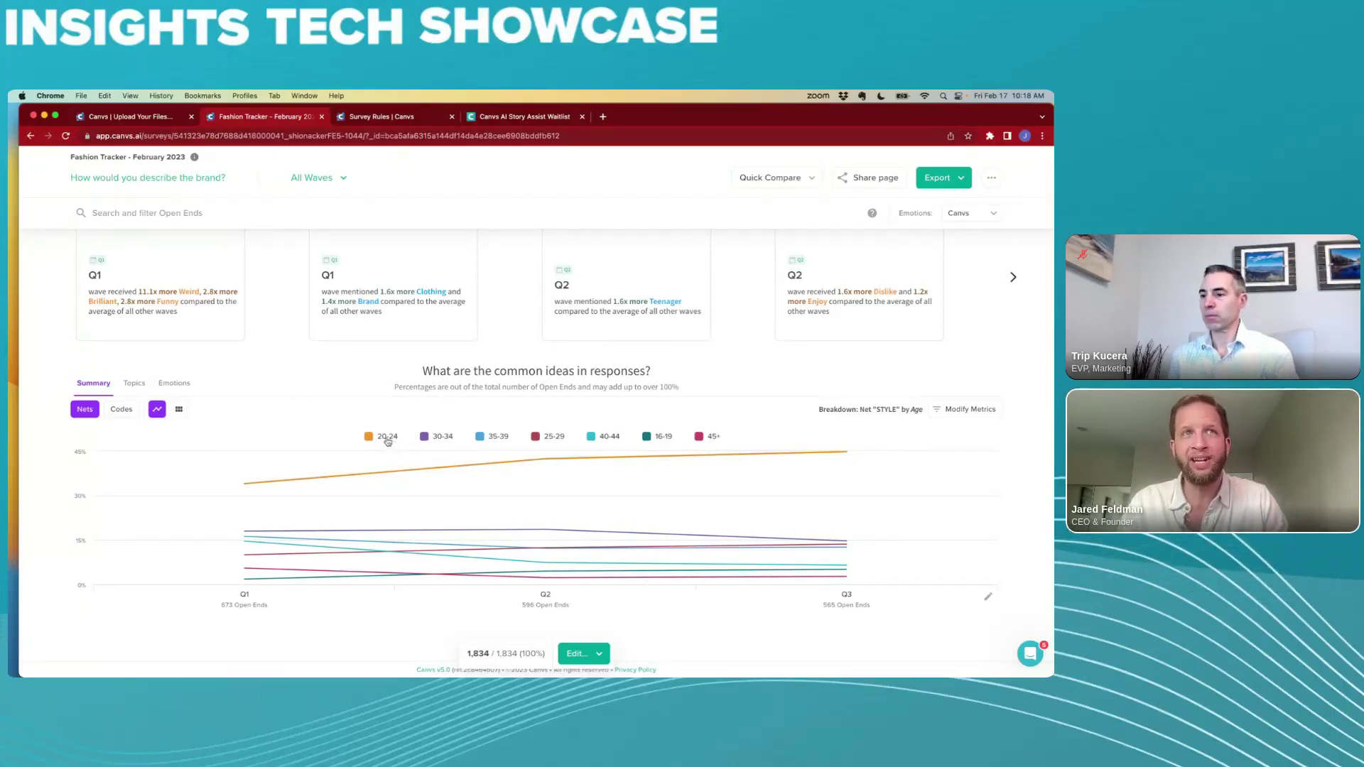
mouse_move(277, 497)
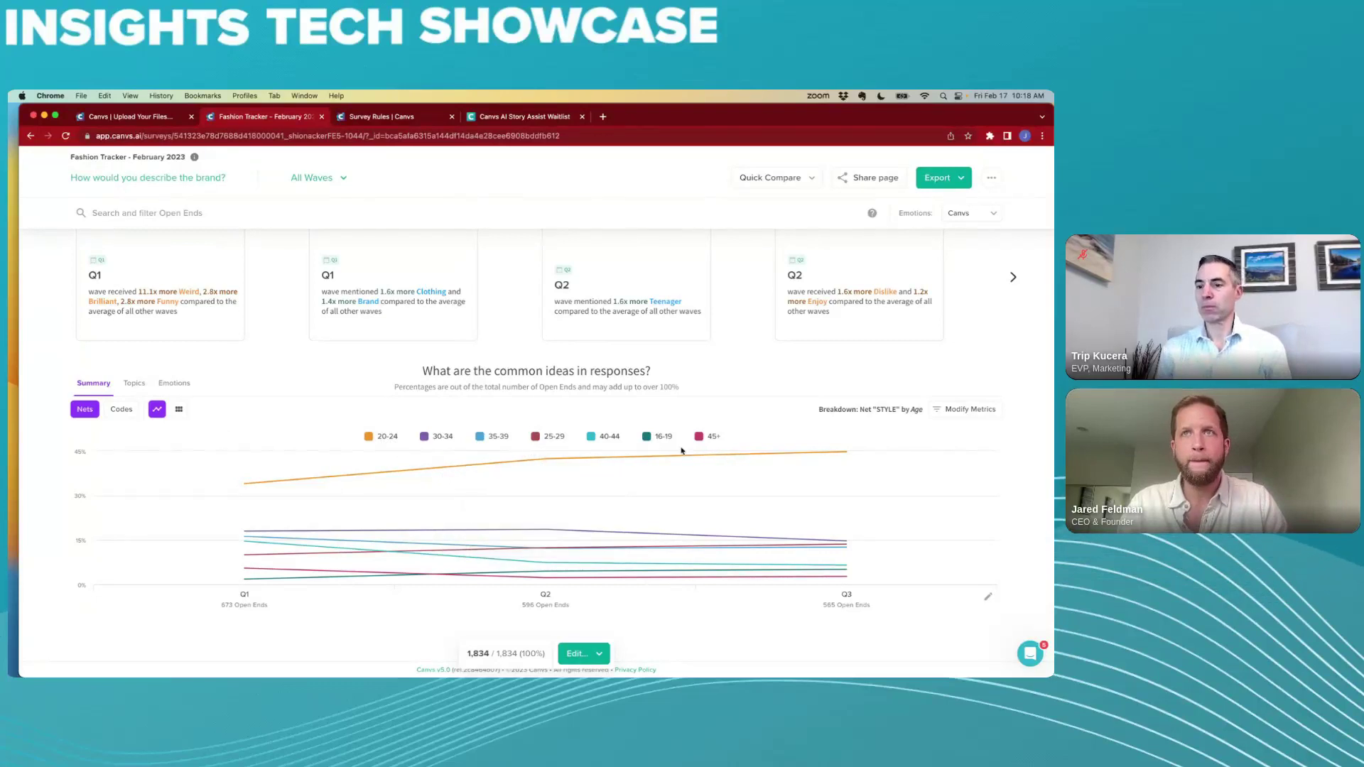
mouse_move(852, 460)
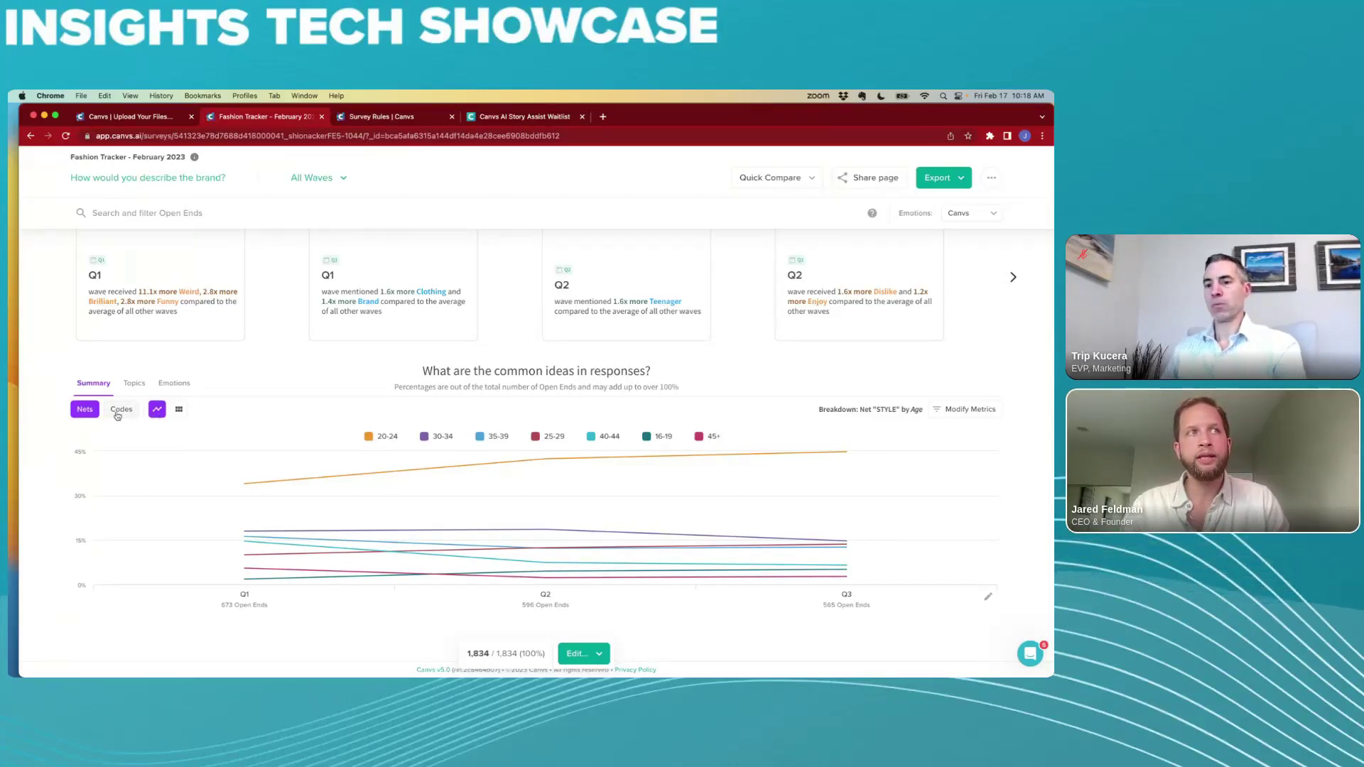
Step: Show individual codes as a treemap, led by Youthful 14.8%, Trendy 8.8% and Quality 8.0%
left_click(119, 411)
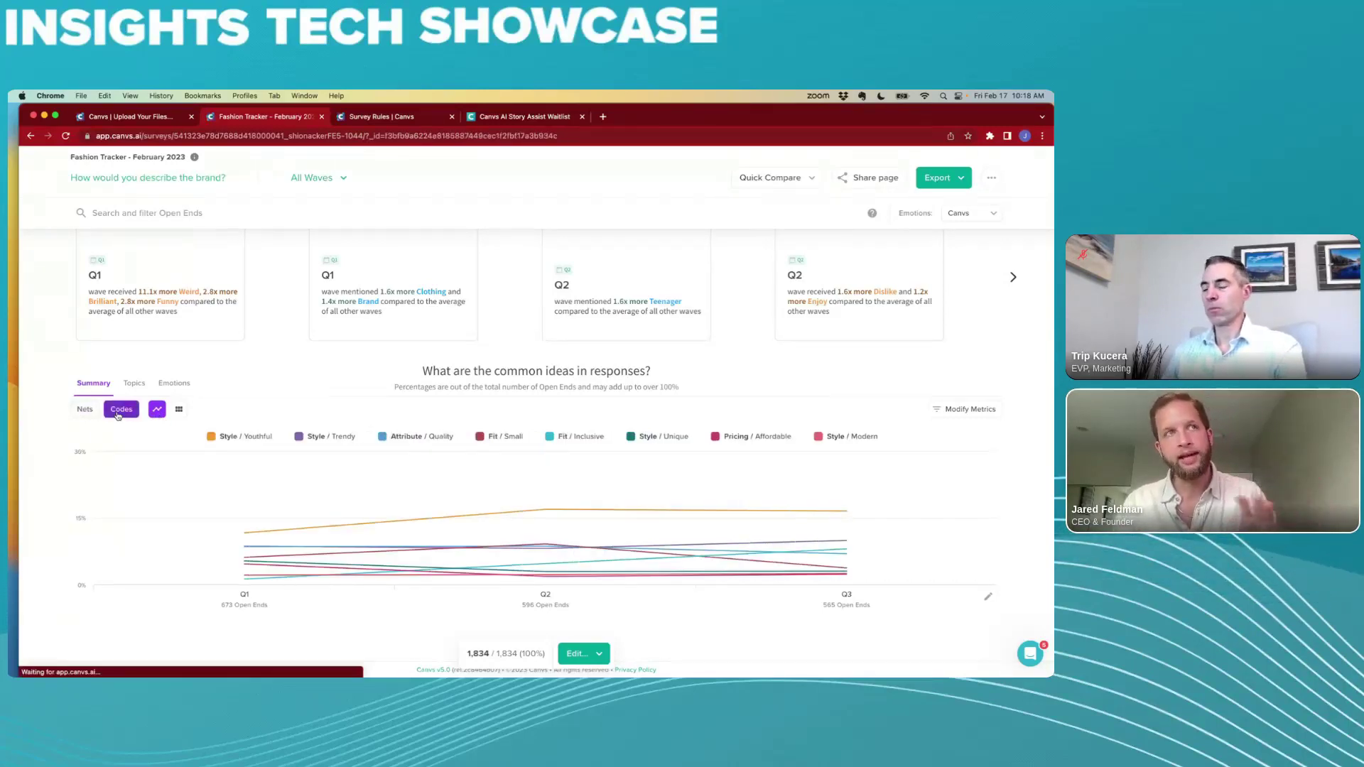
left_click(179, 410)
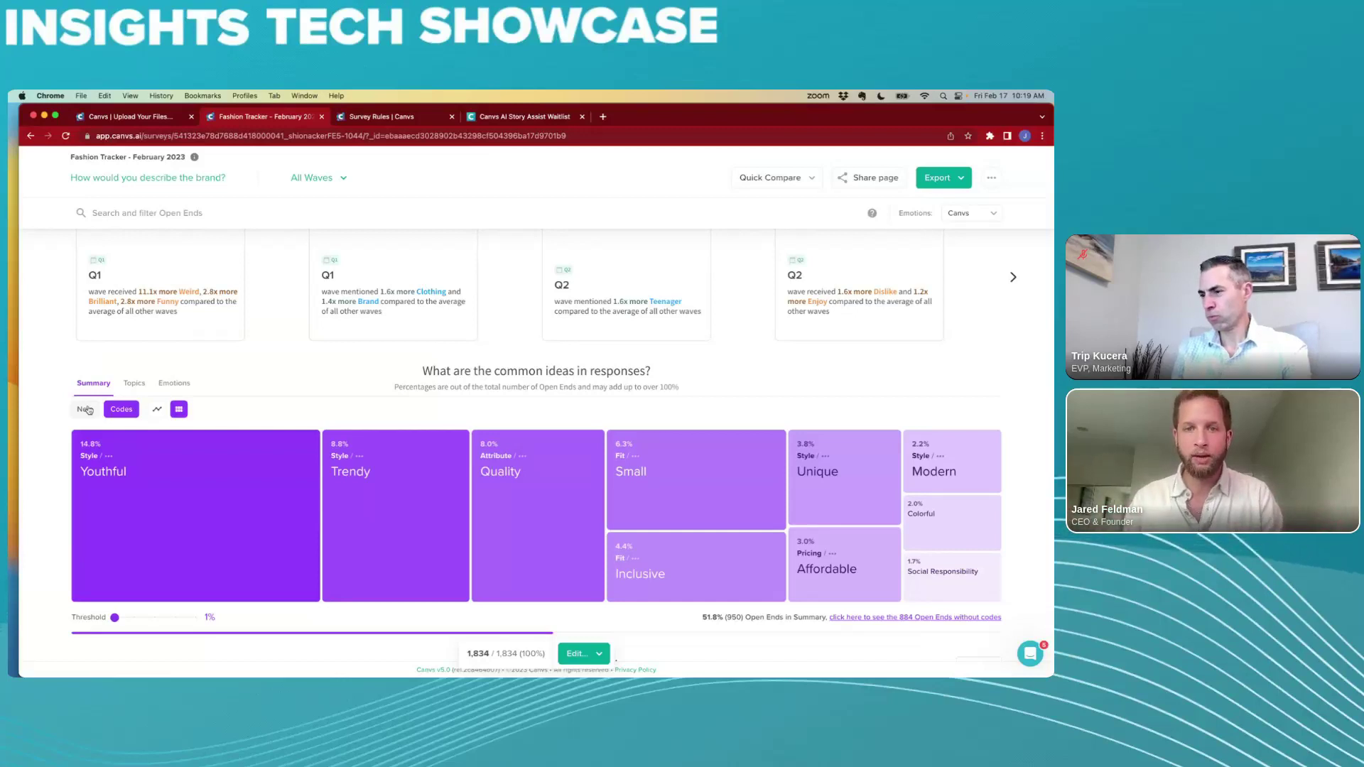
scroll(220, 355, "up", 1)
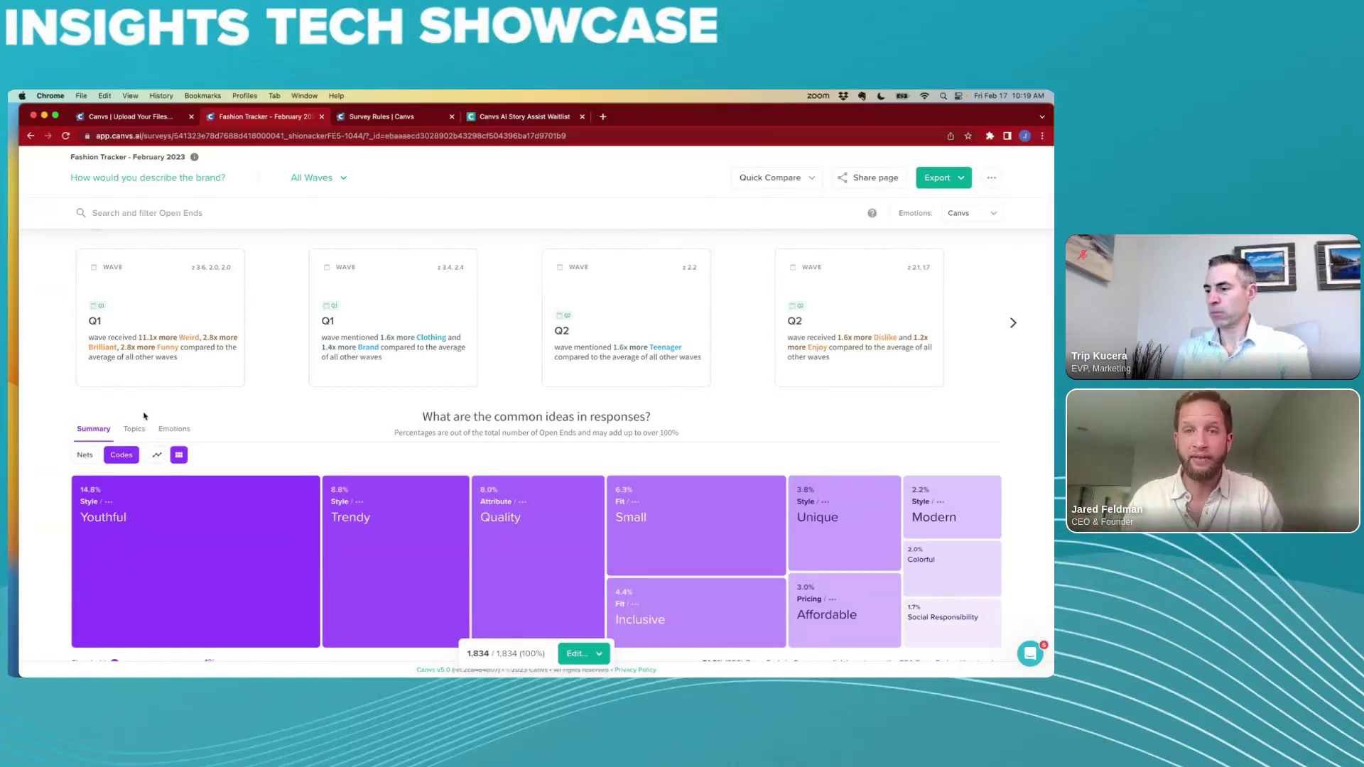
mouse_move(142, 386)
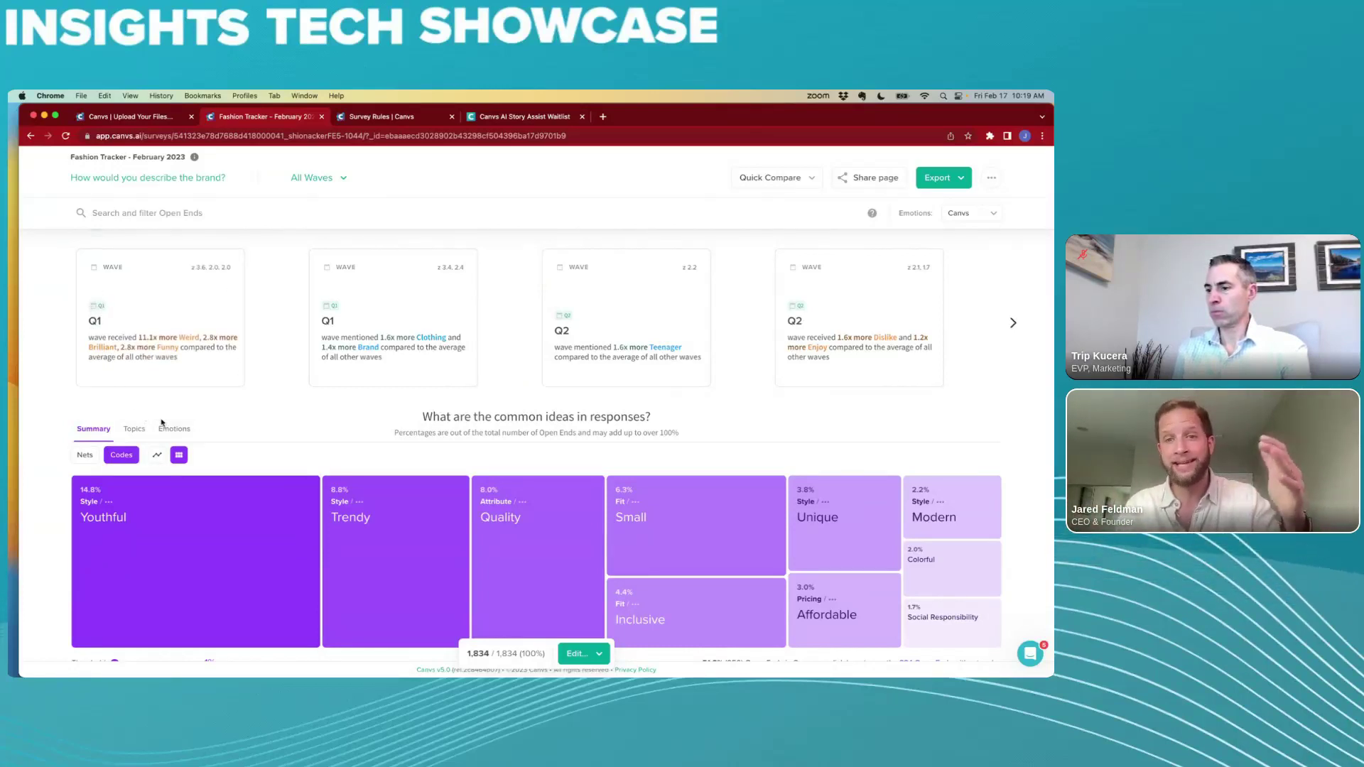
scroll(226, 259, "up", 1)
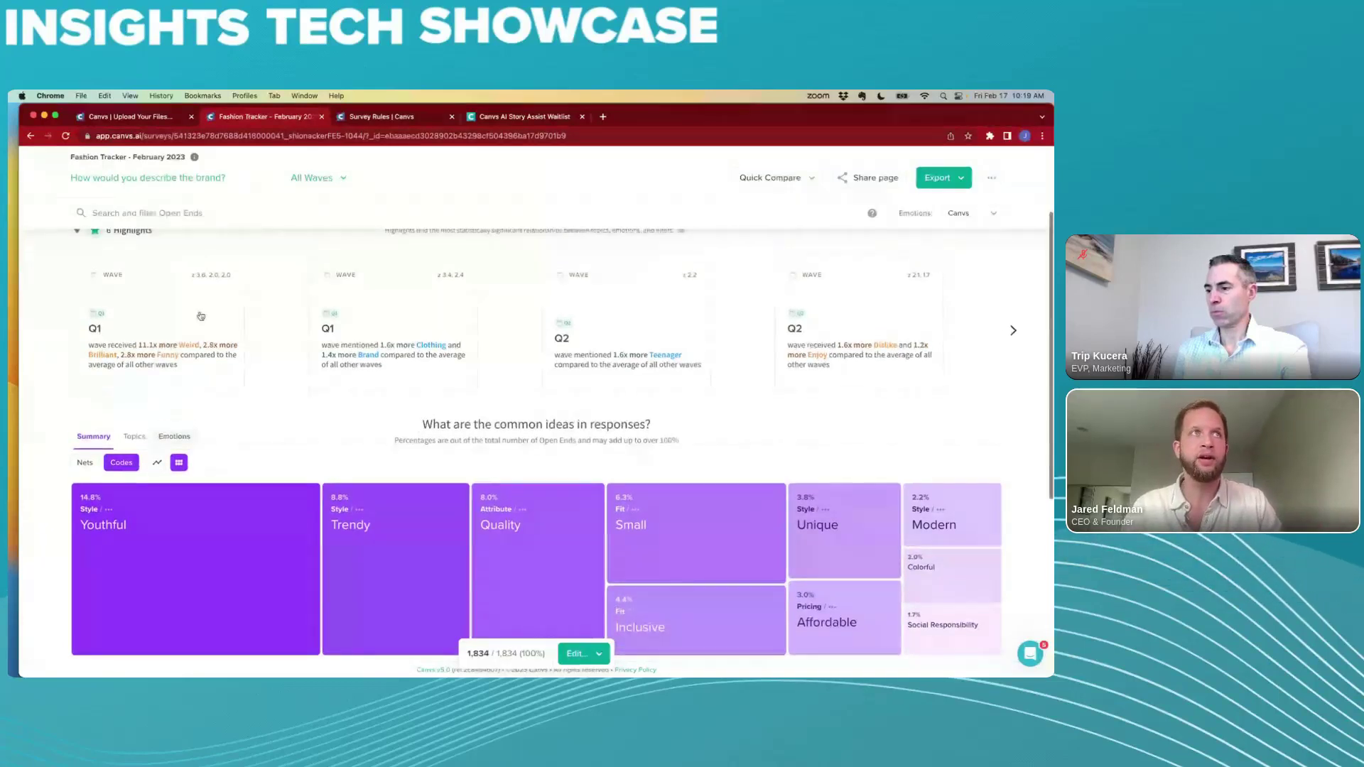
Step: Add a Cross Tabs Age filter for the 20-24, 30-34 and 25-29 groups to the open ends
scroll(226, 249, "up", 2)
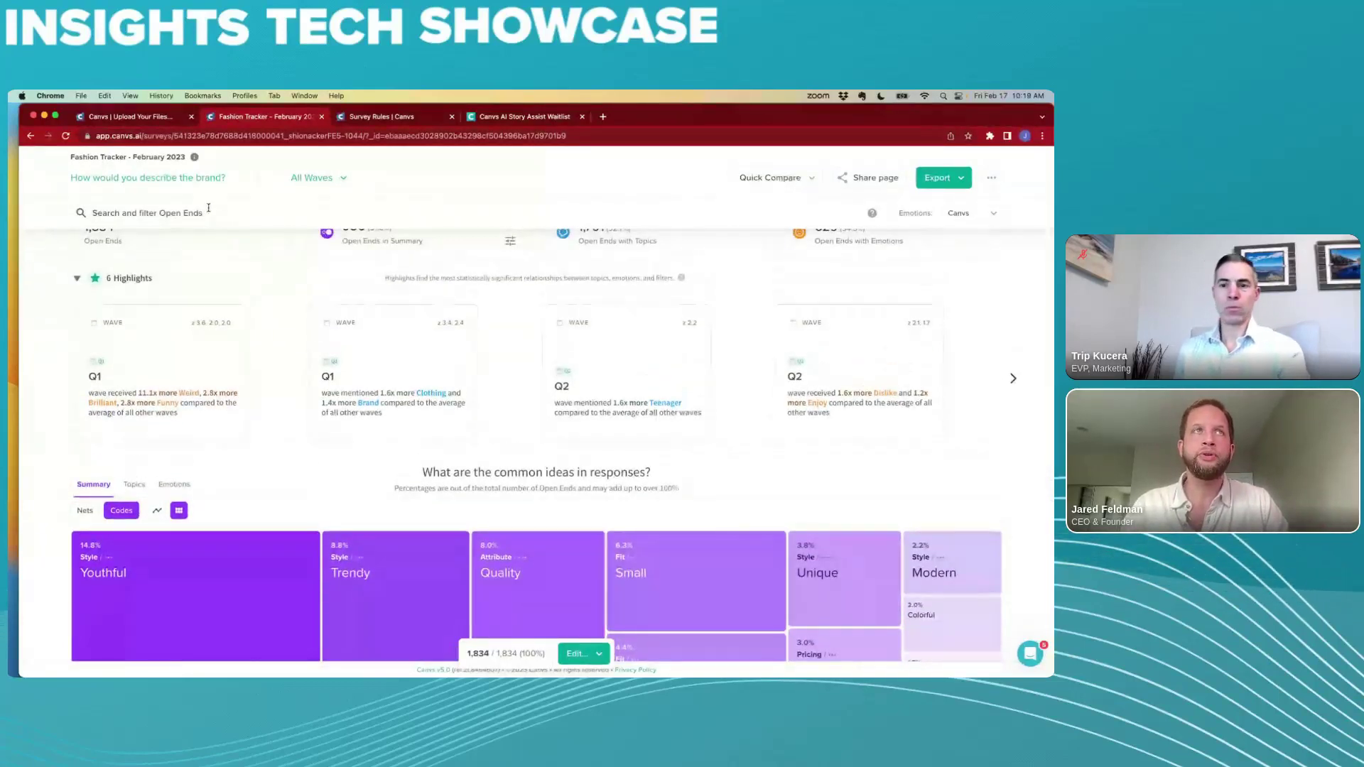
left_click(208, 207)
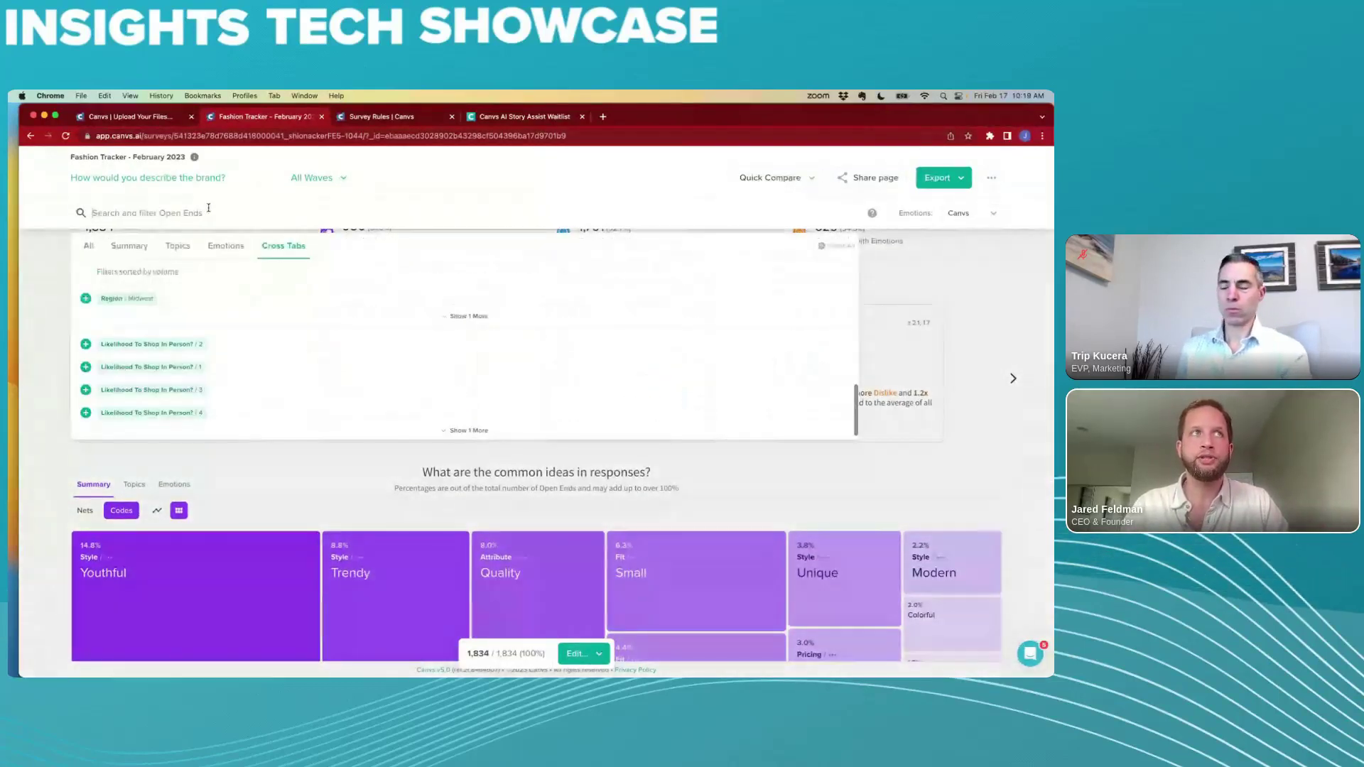
left_click(124, 245)
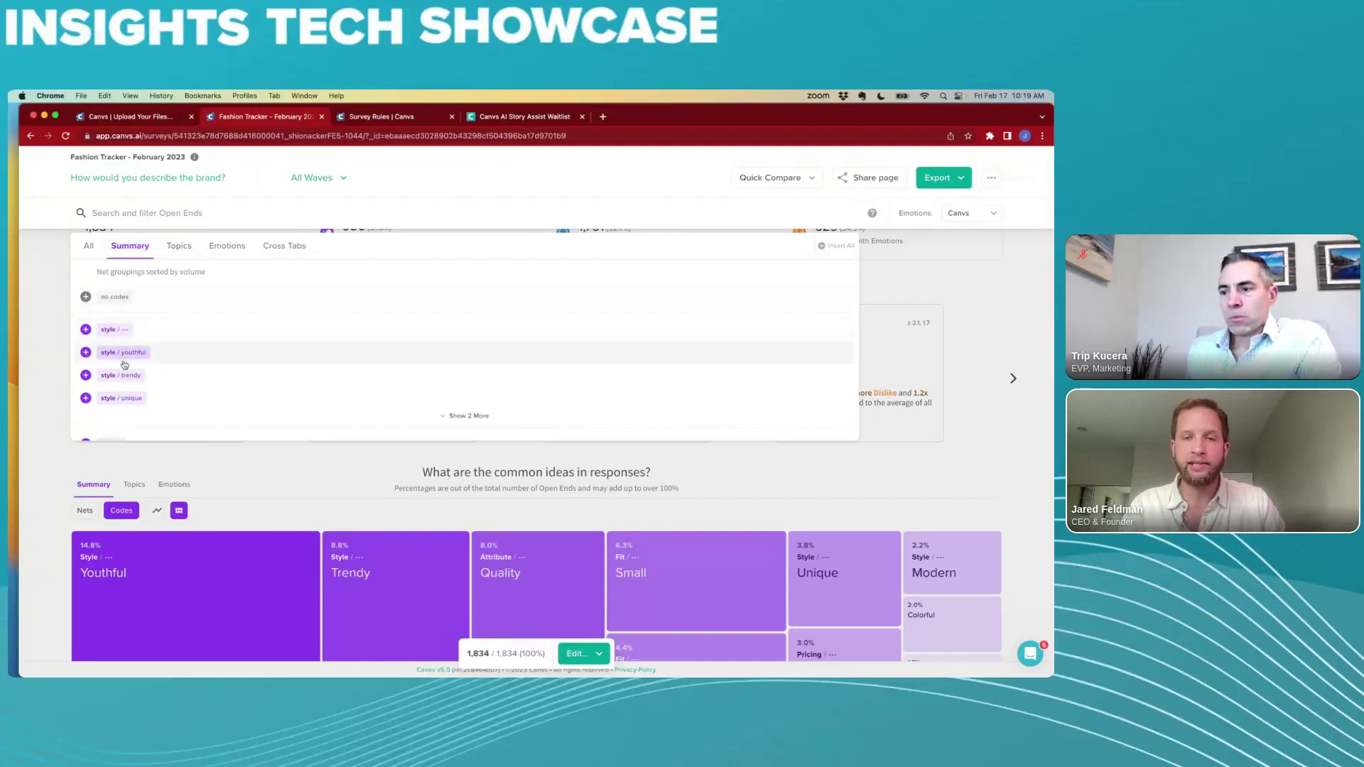
left_click(180, 246)
left_click(227, 246)
left_click(274, 249)
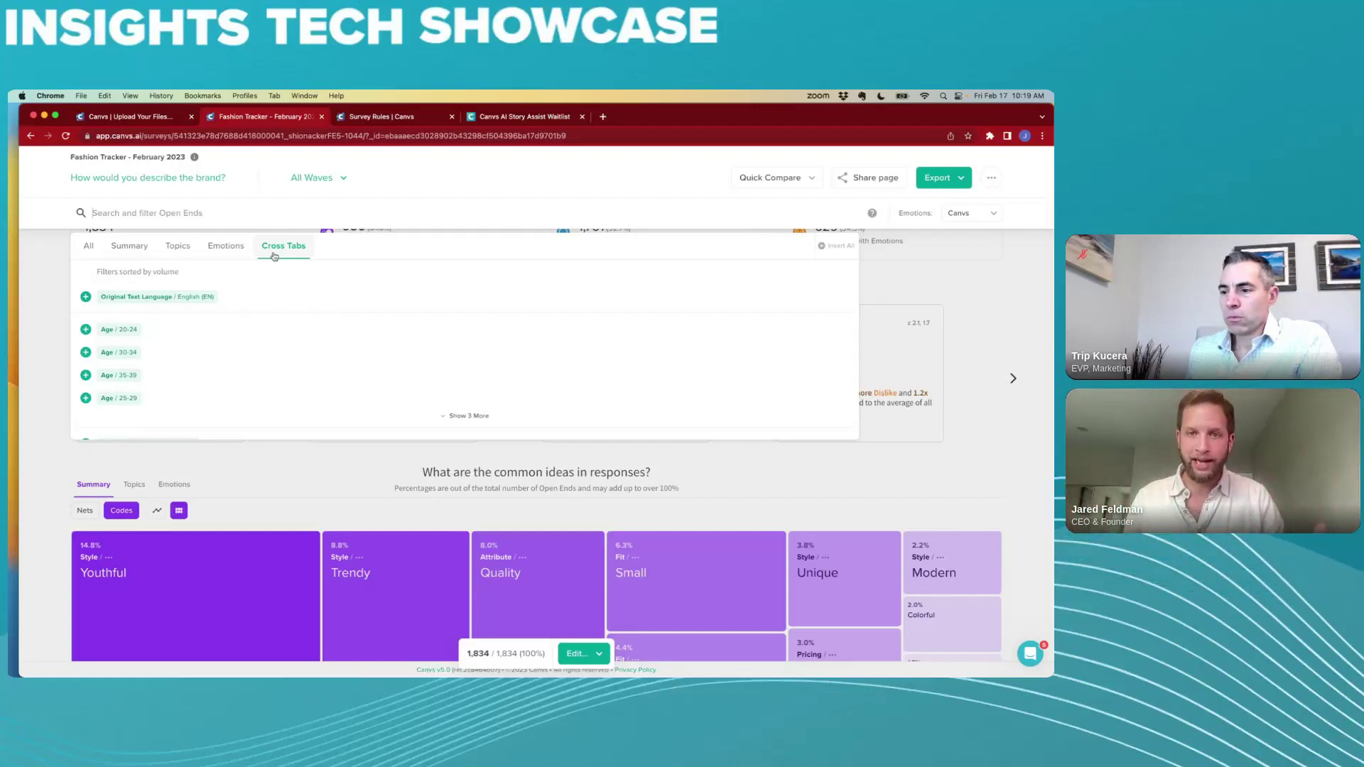
left_click(125, 331)
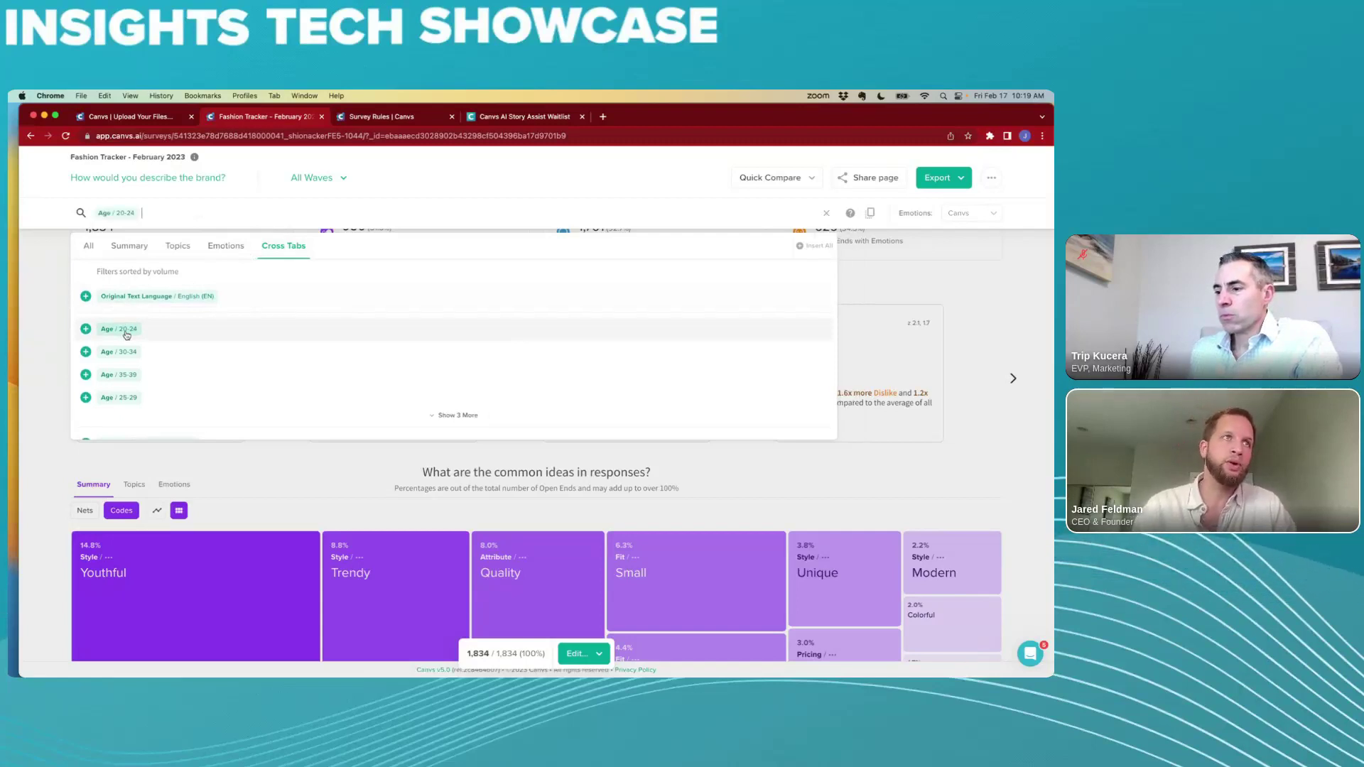
left_click(125, 353)
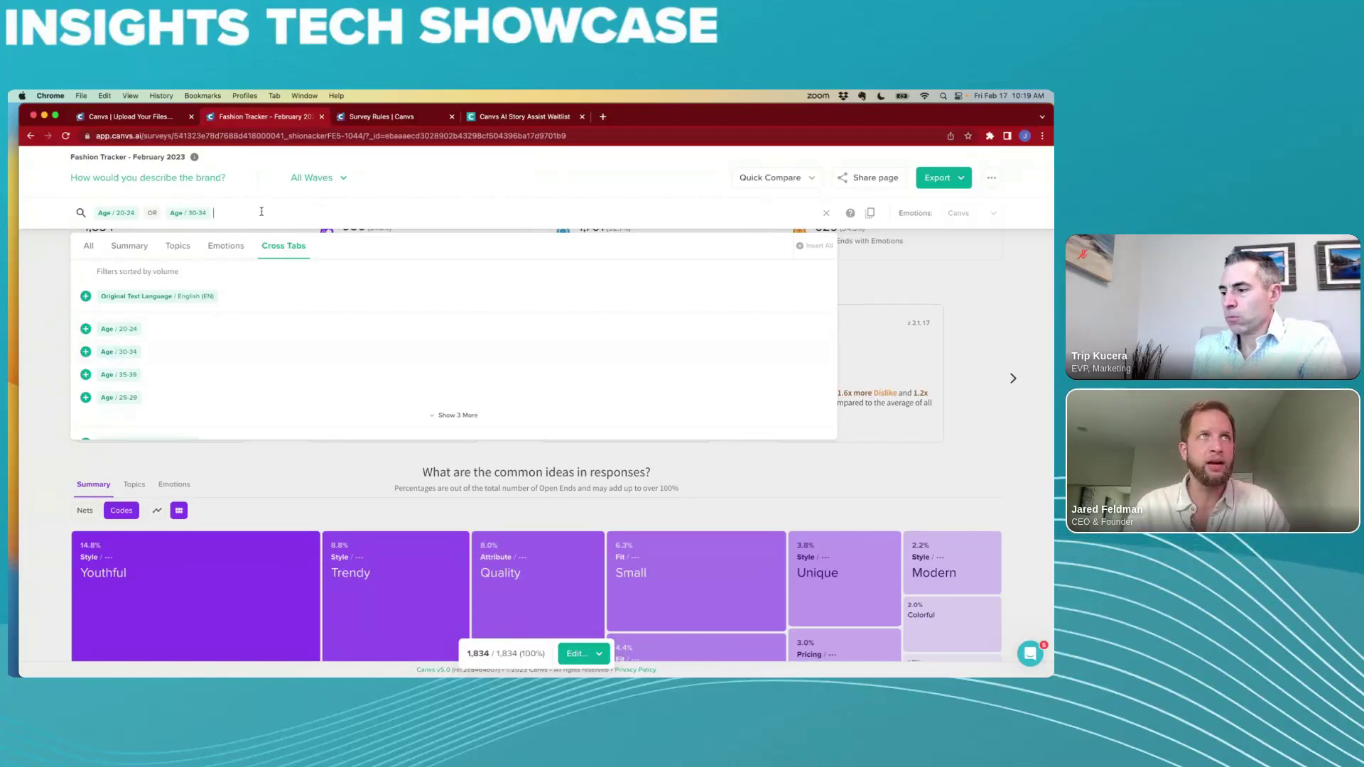
left_click(137, 397)
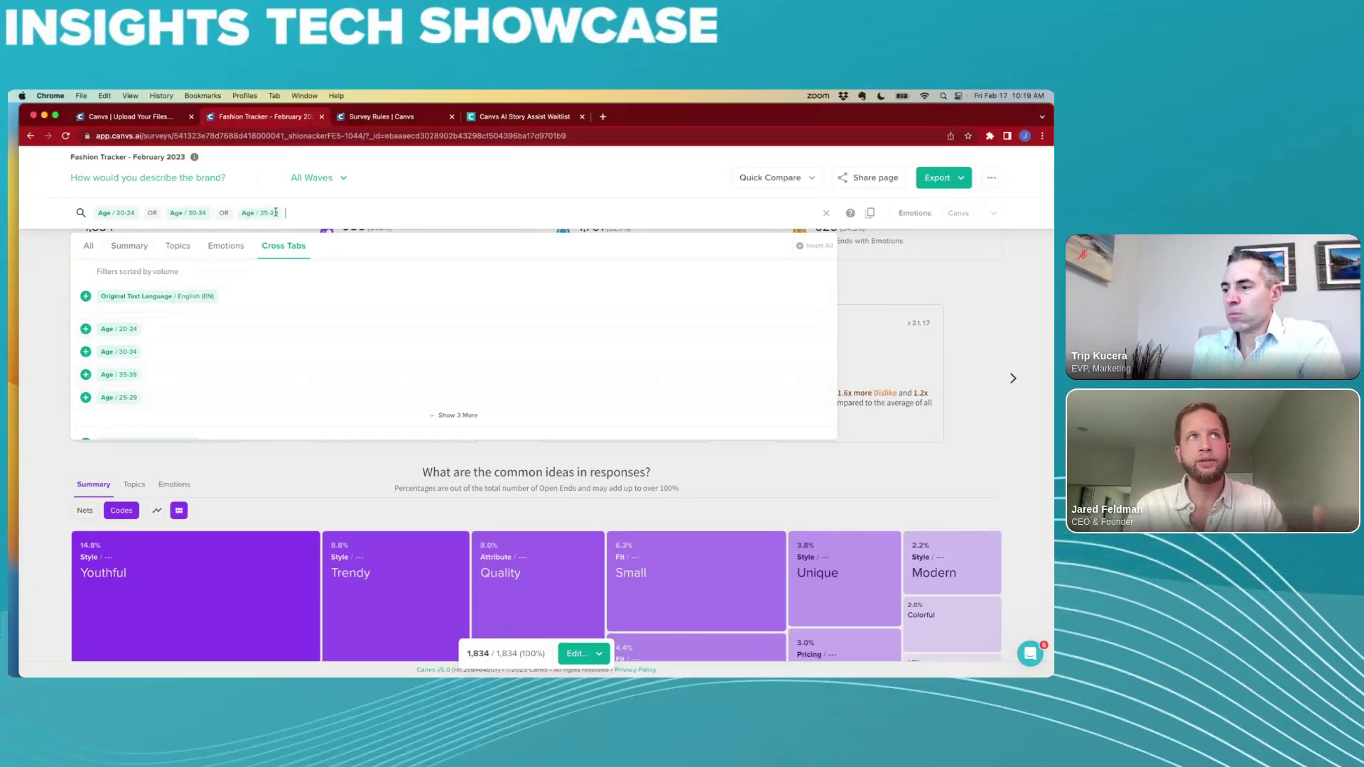
left_click(381, 227)
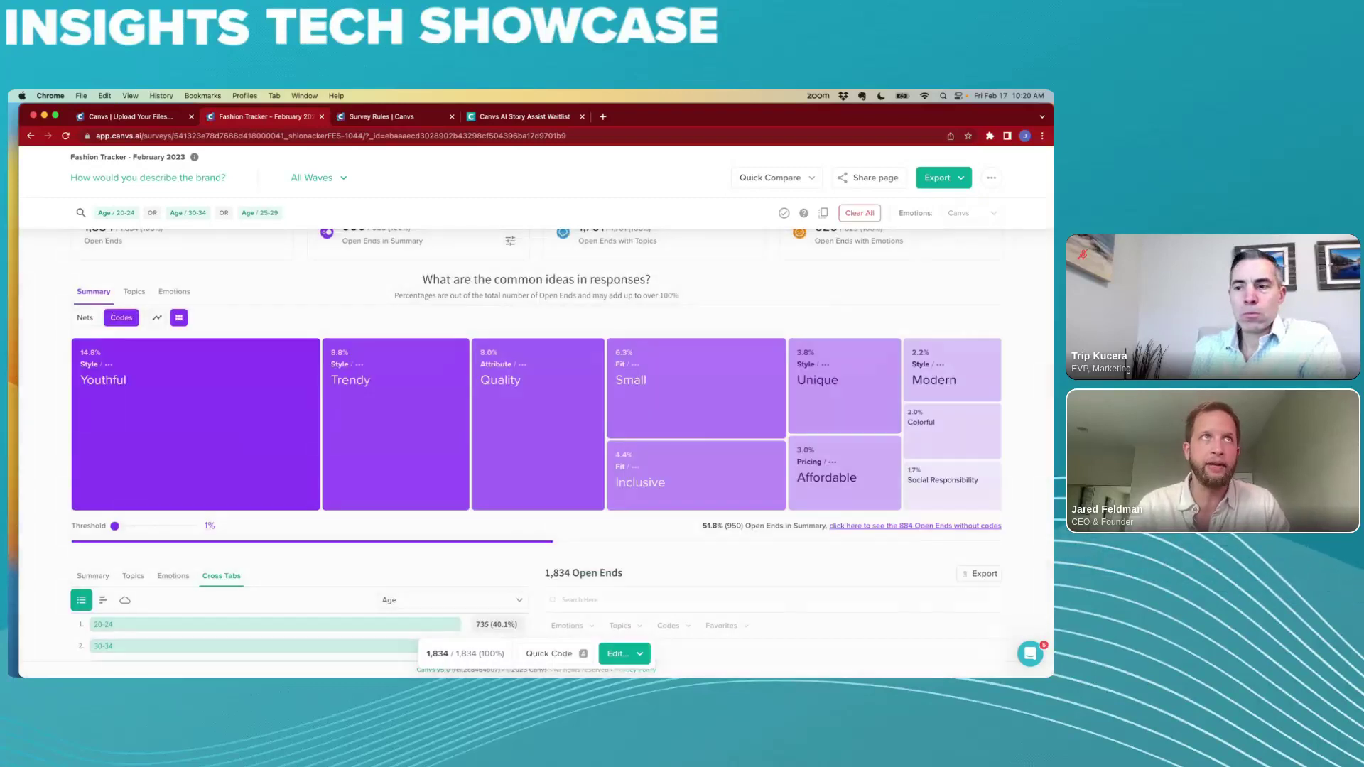
Step: Star the "more different sizes" response in the age-filtered open-ends list
scroll(81, 326, "up", 2)
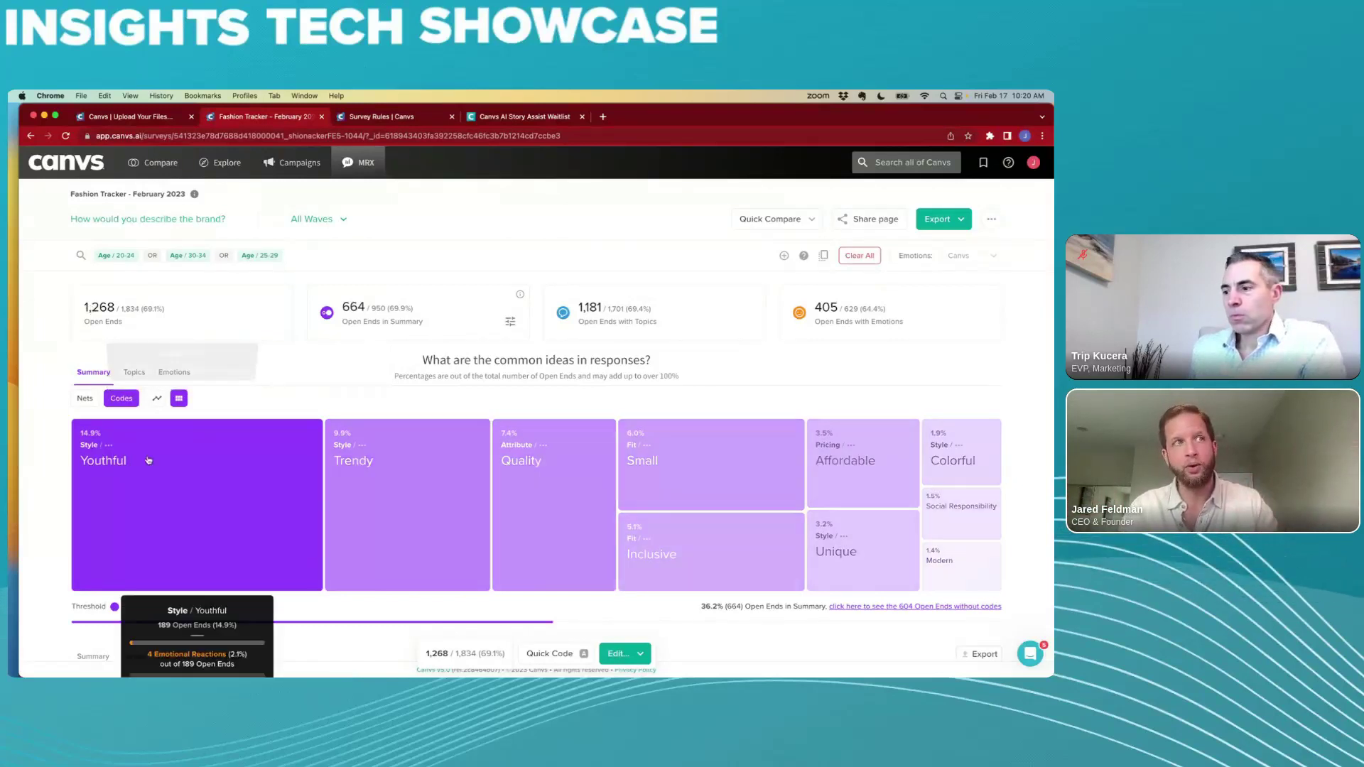
mouse_move(348, 530)
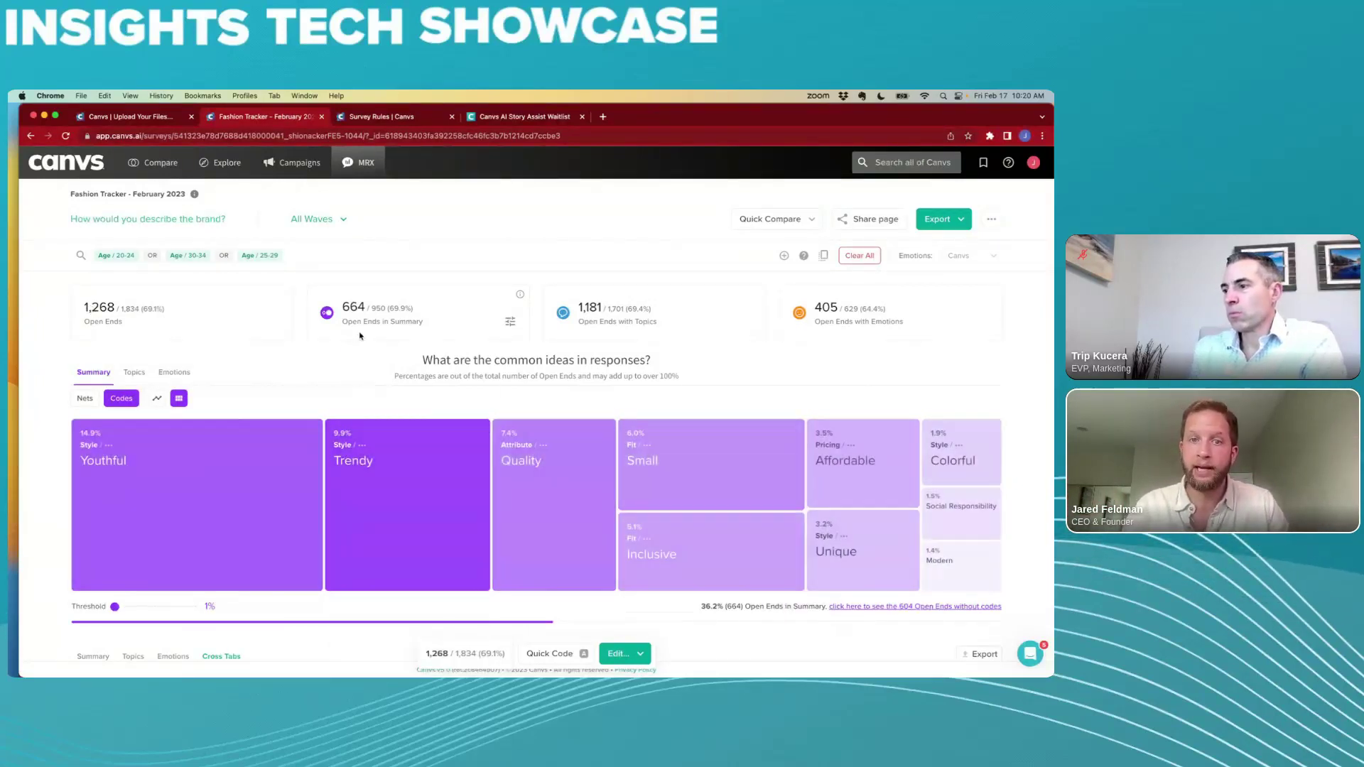
mouse_move(122, 310)
scroll(123, 311, "down", 3)
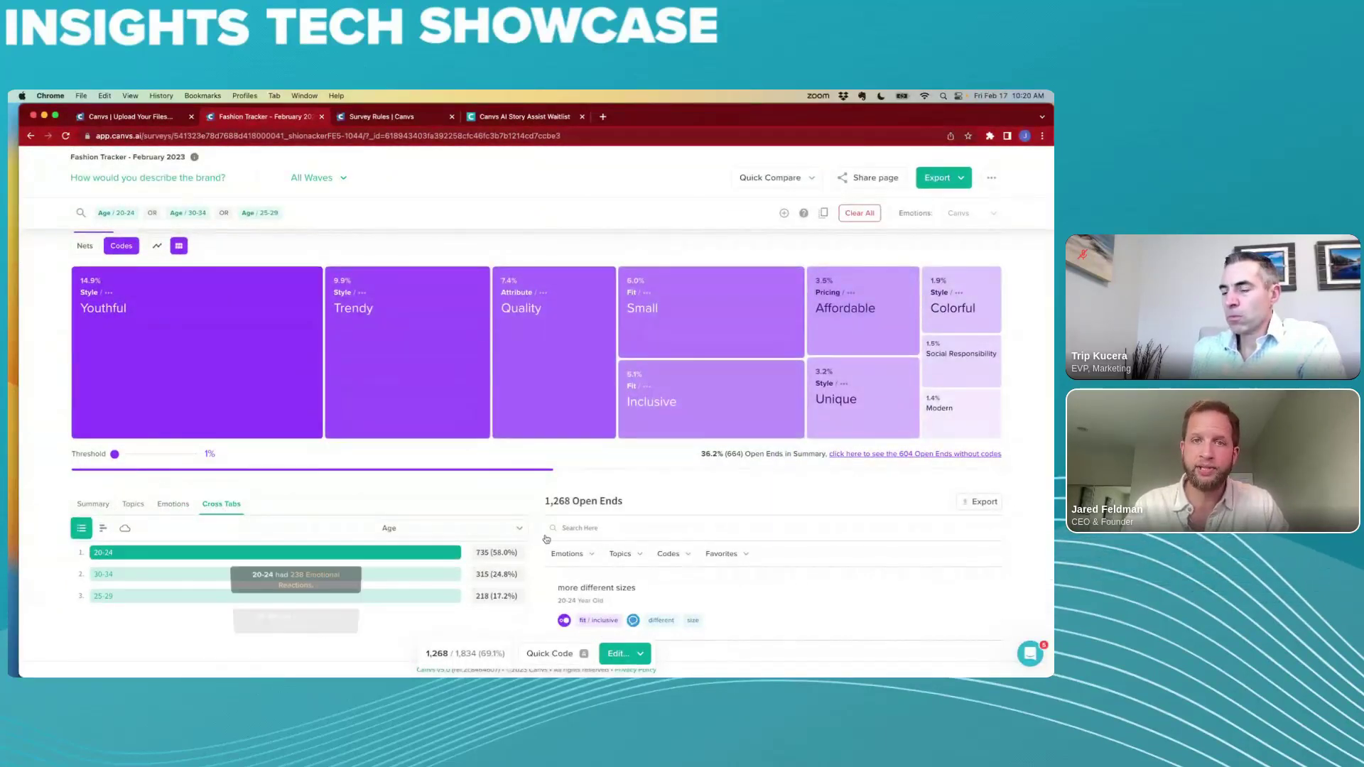
scroll(559, 532, "down", 1)
mouse_move(987, 544)
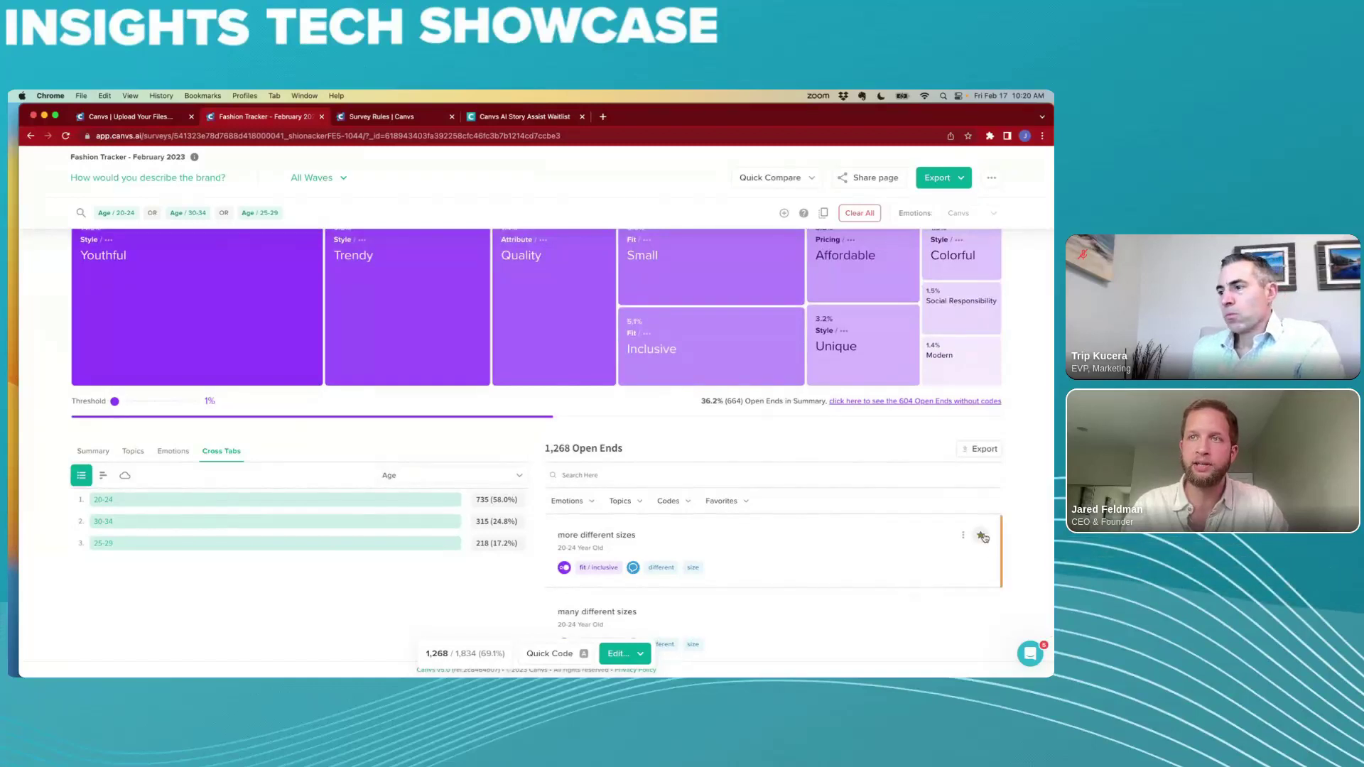
left_click(980, 612)
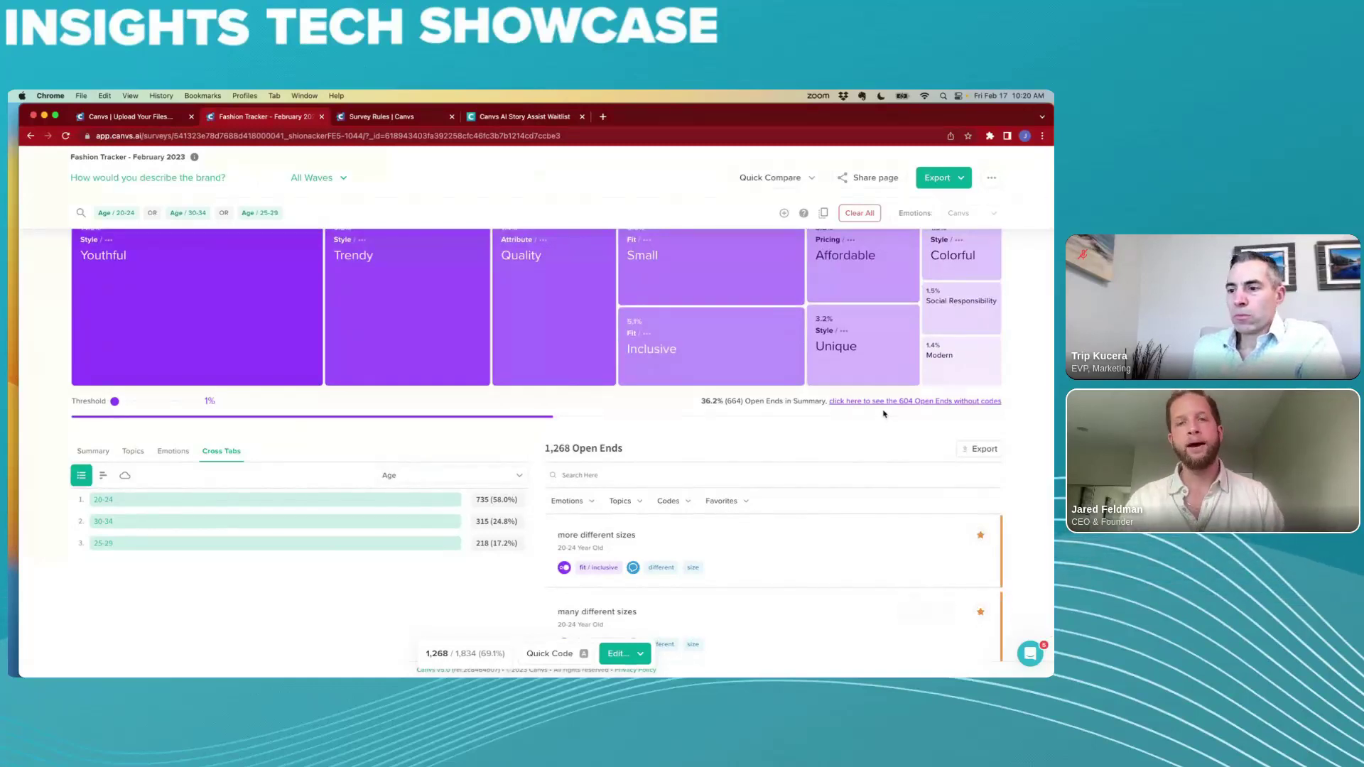
mouse_move(877, 386)
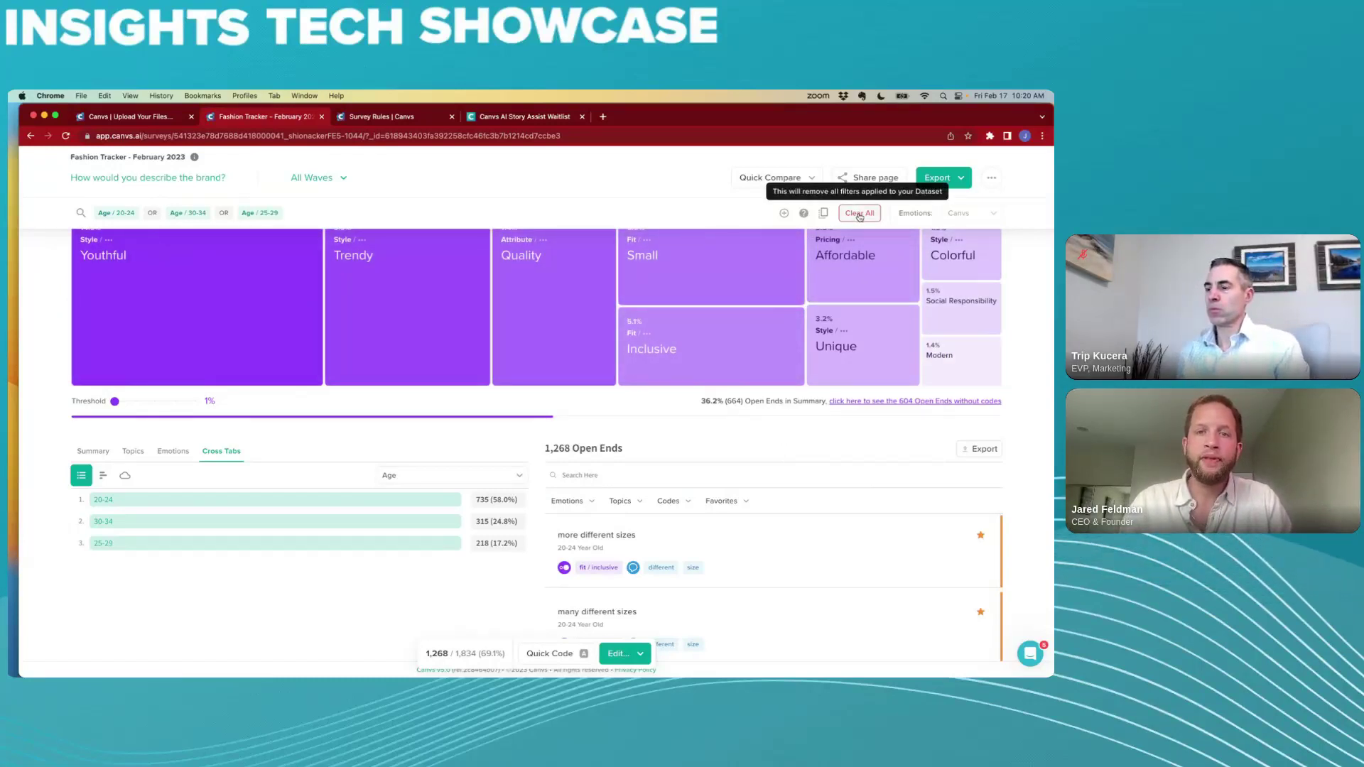
Step: Clear all age filters to restore the 1,834 open ends, then bring up the Edit options
left_click(860, 213)
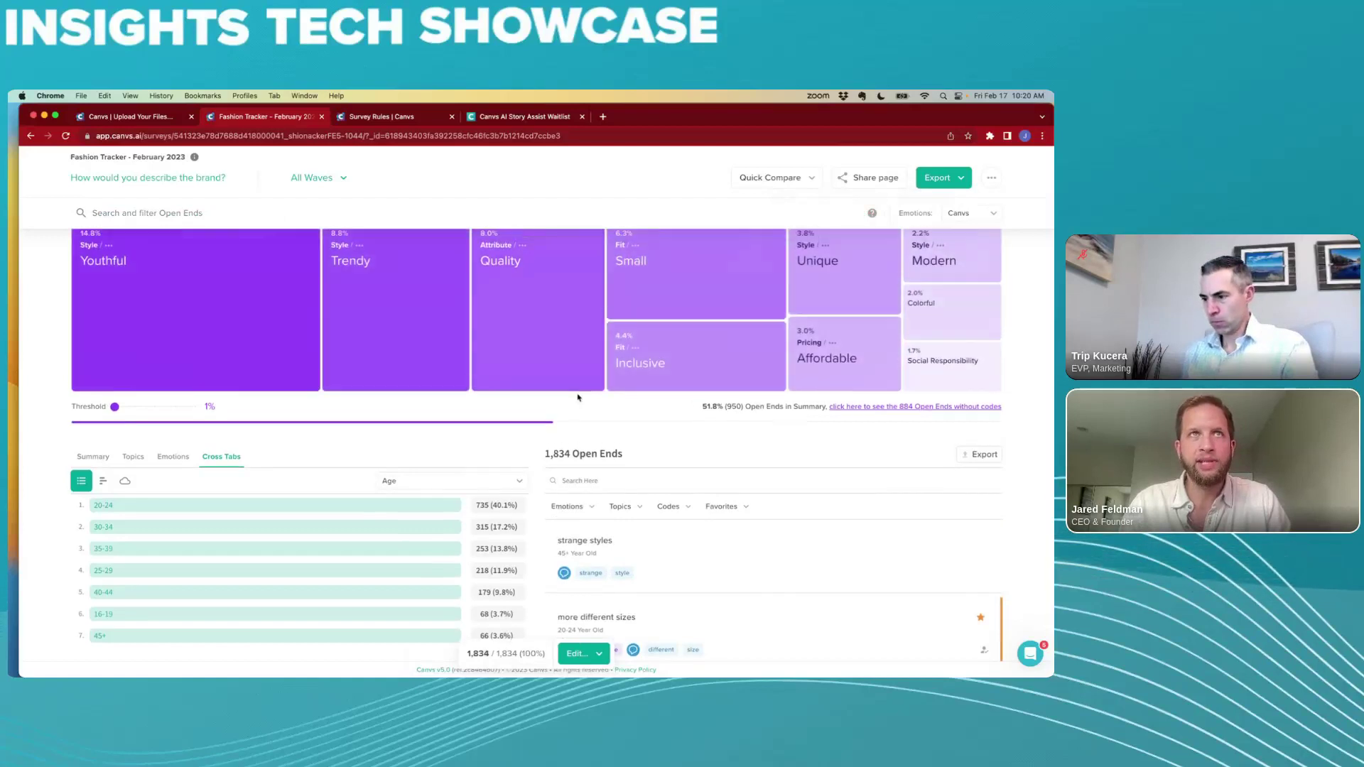
scroll(194, 452, "up", 2)
scroll(241, 458, "up", 1)
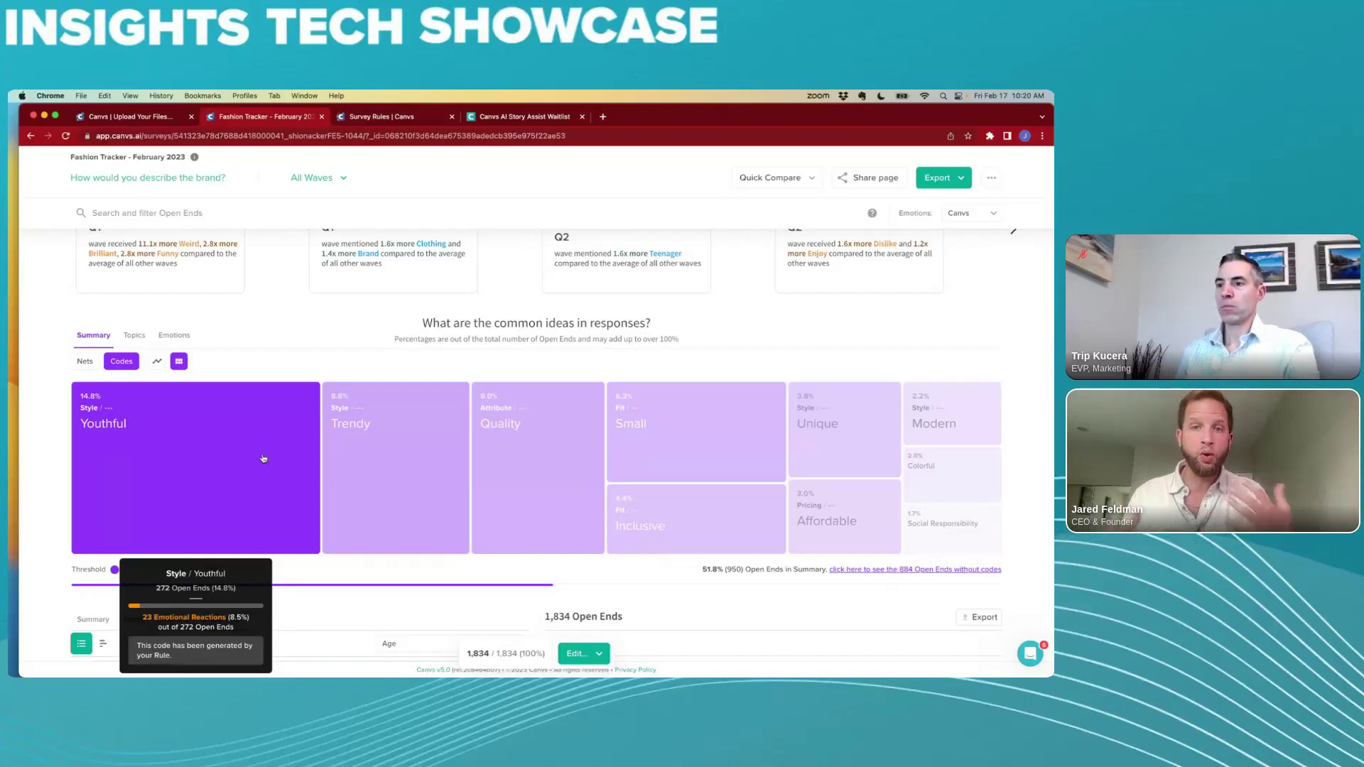
mouse_move(525, 486)
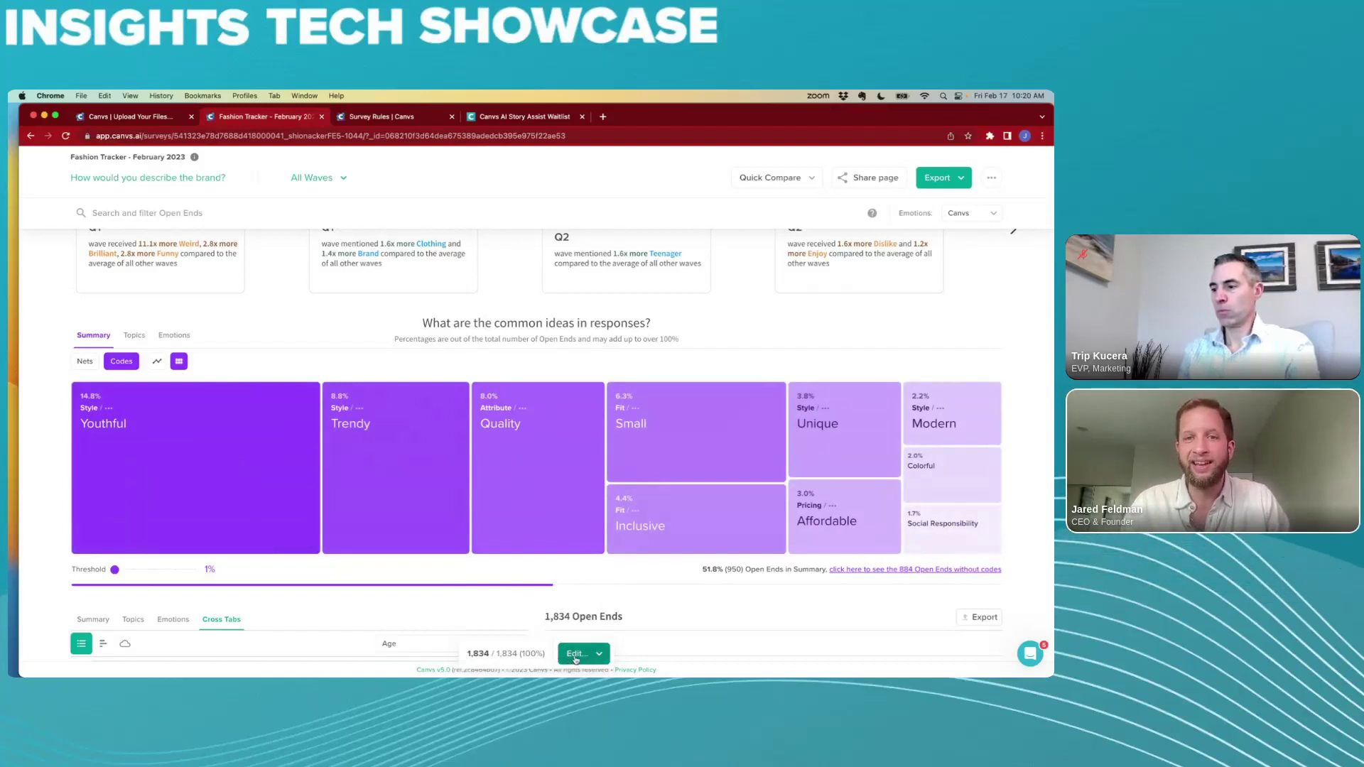
left_click(575, 656)
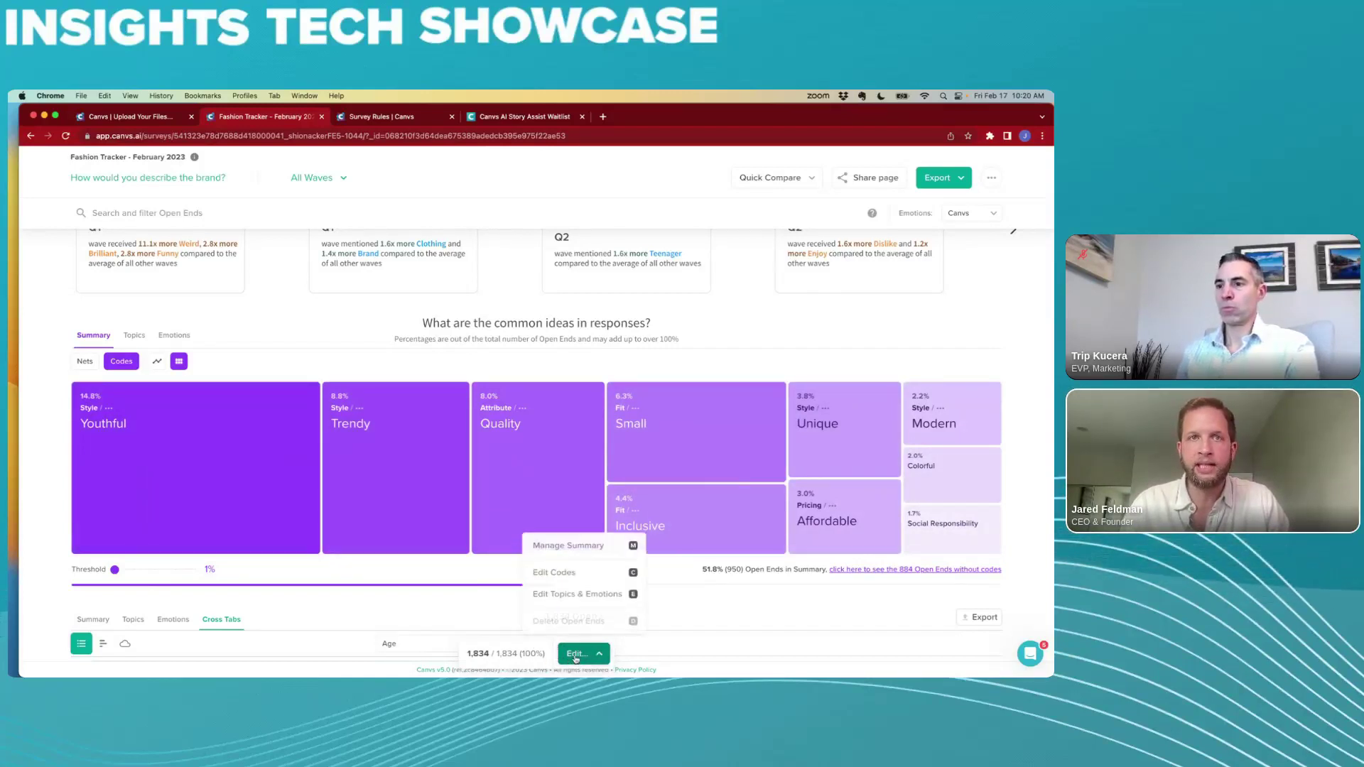
left_click(579, 546)
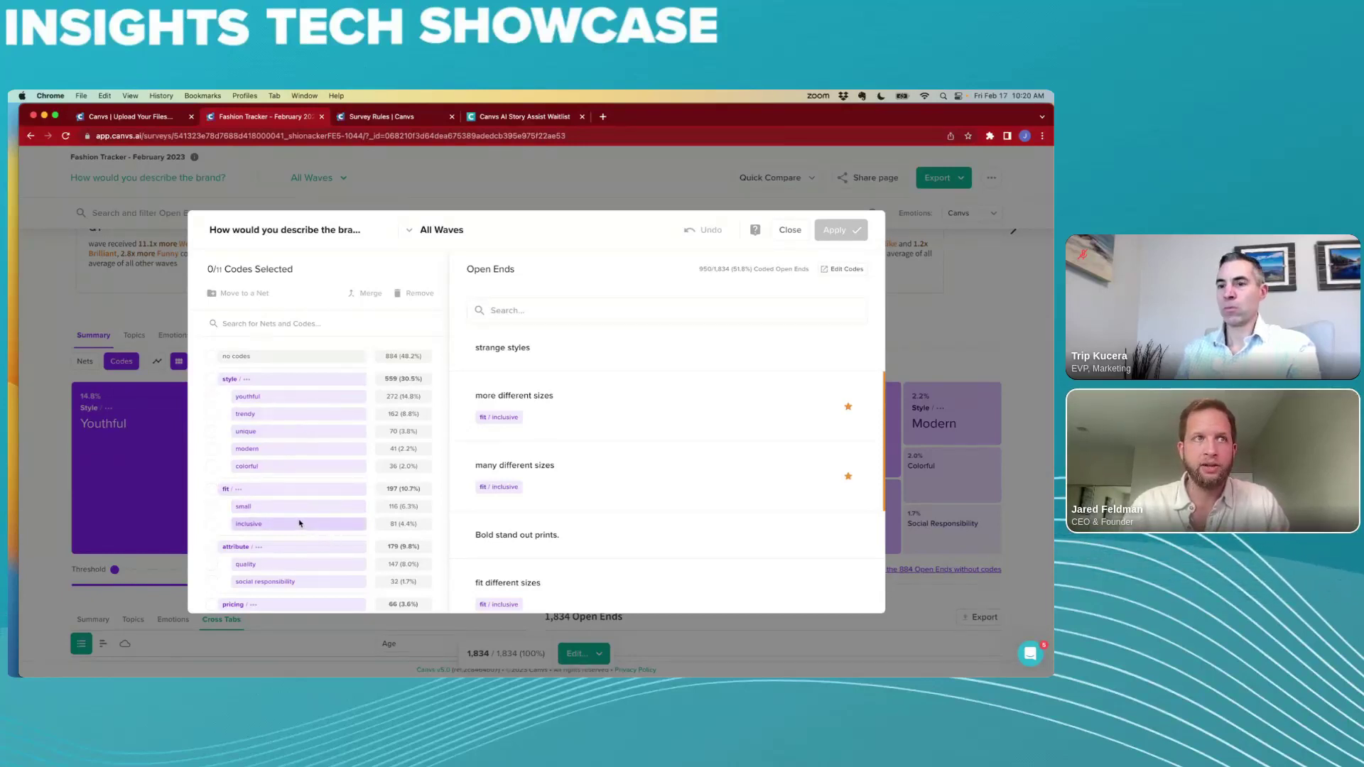
double_click(242, 547)
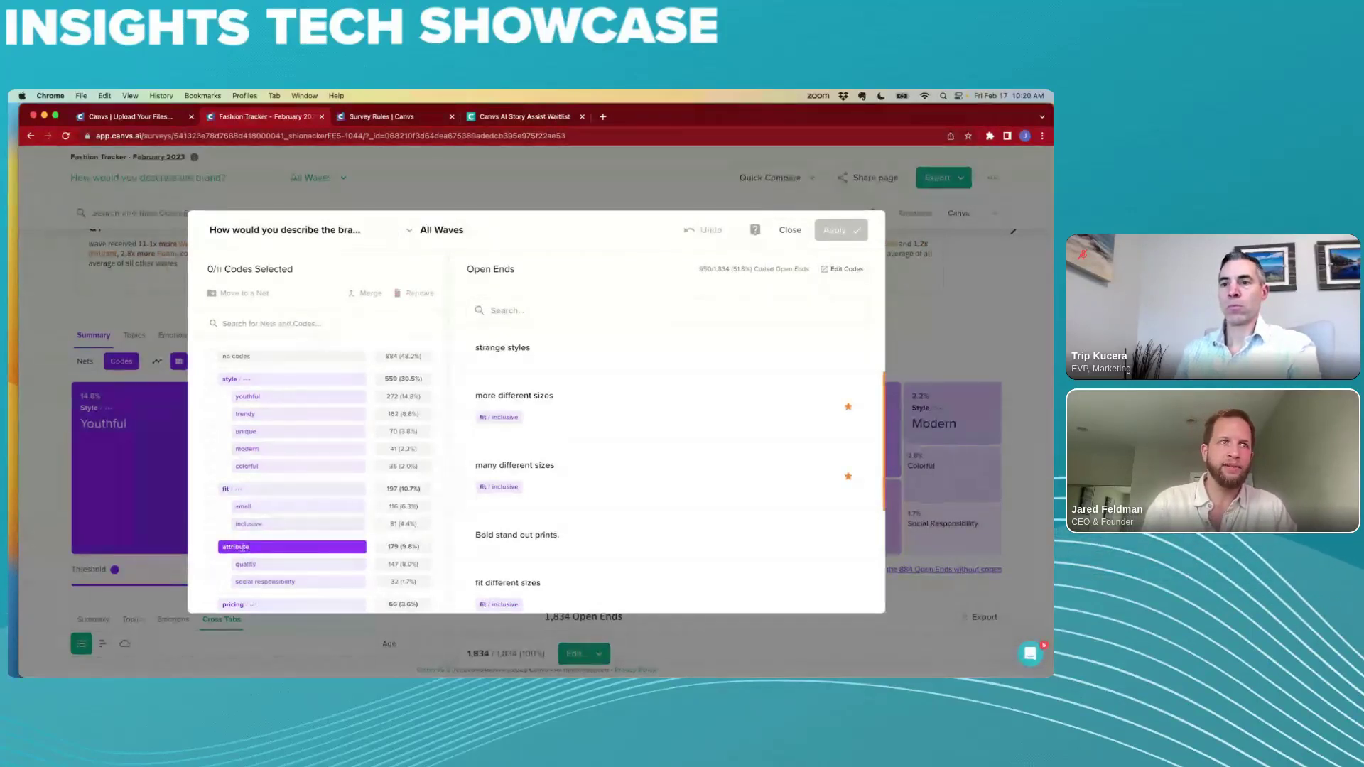
type("brand")
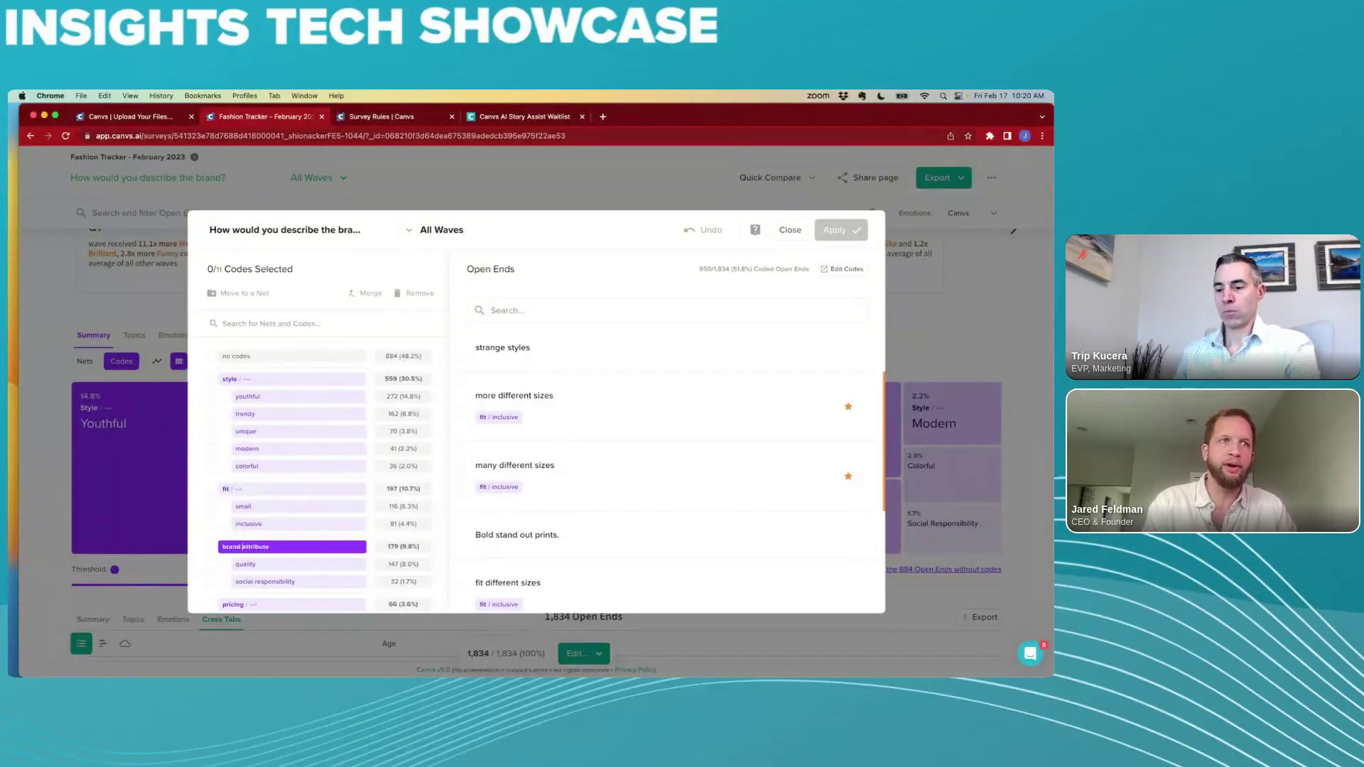
key("Return")
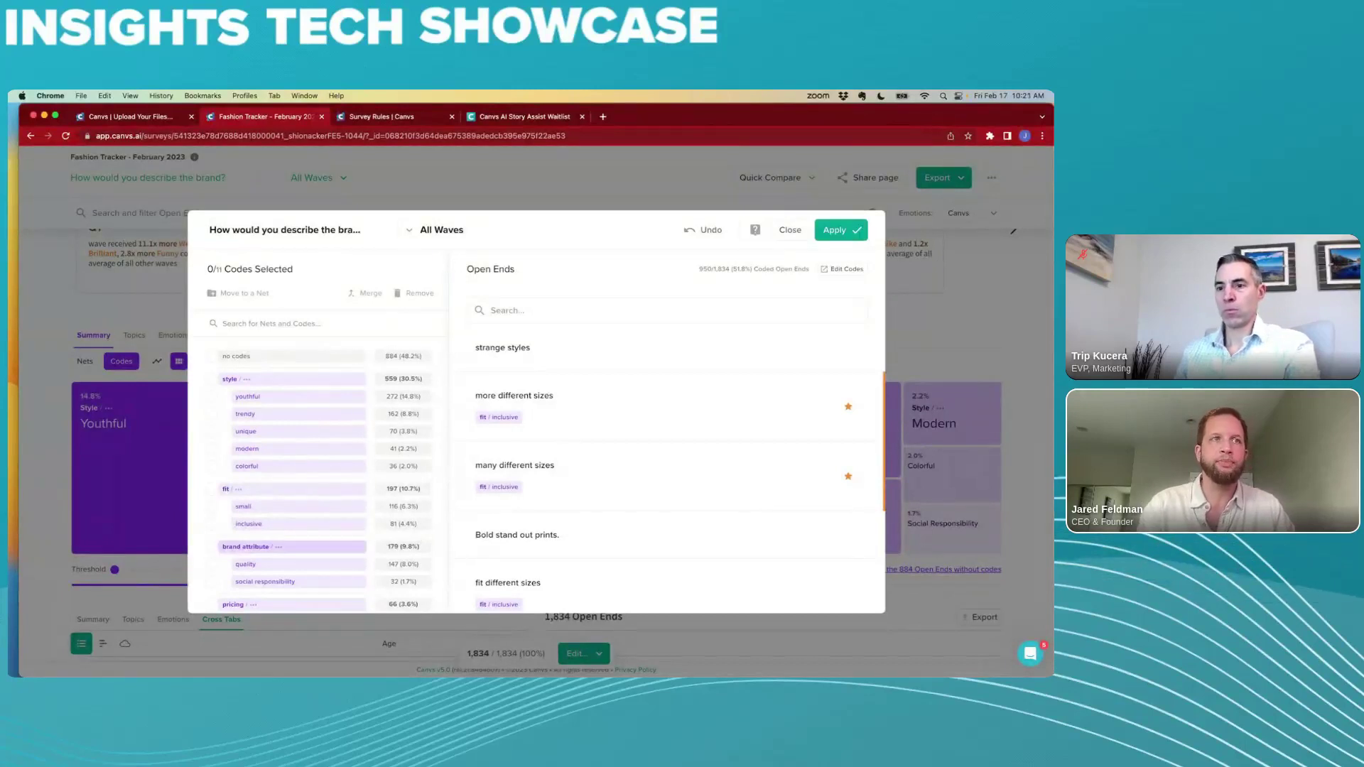
left_click(239, 506)
left_click(248, 524)
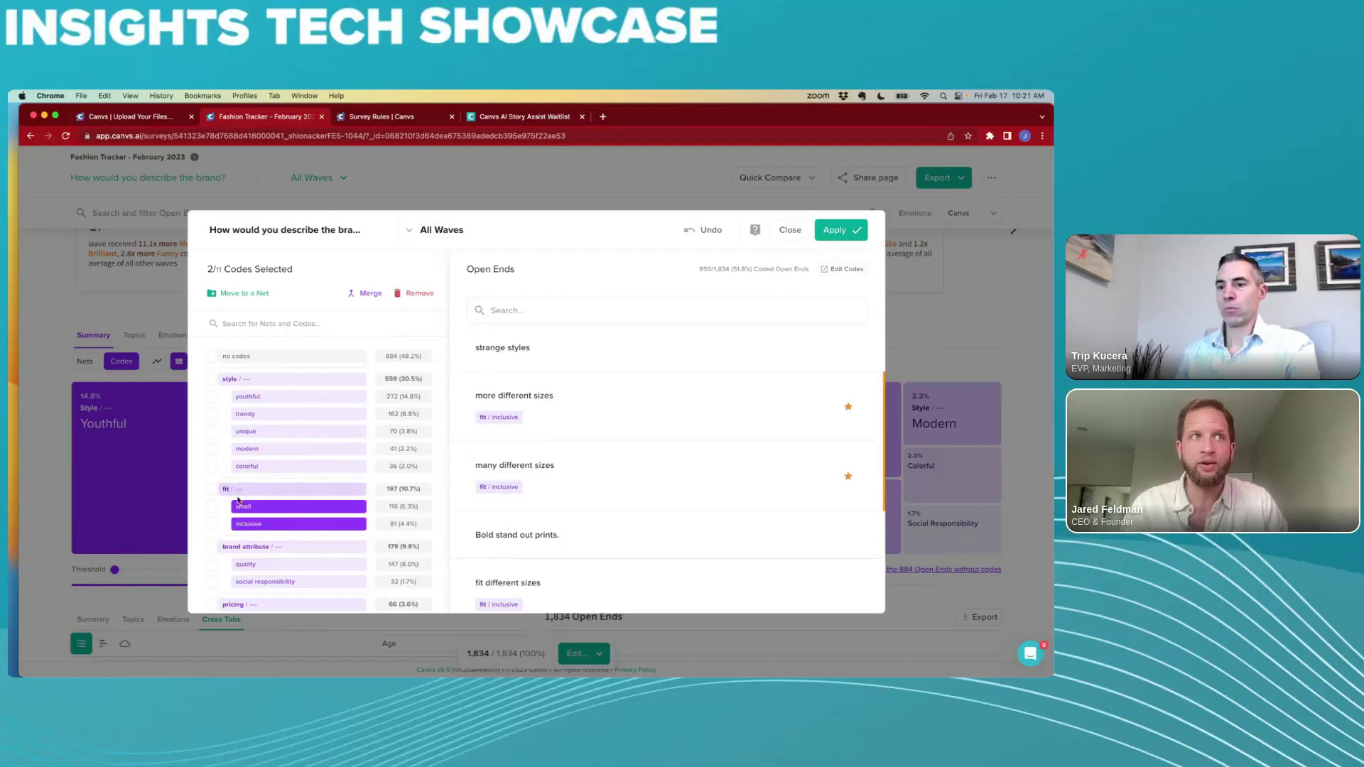
left_click_drag(238, 504, 239, 426)
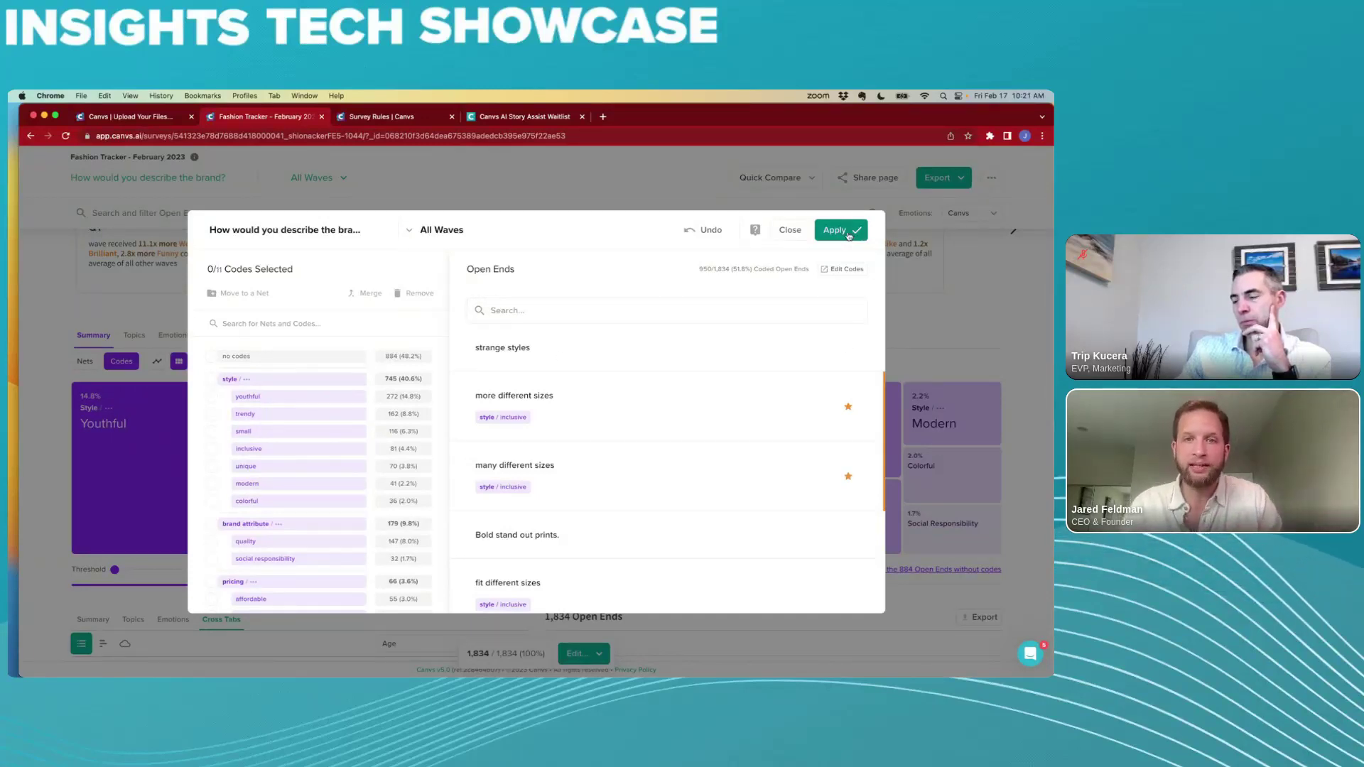
left_click(790, 229)
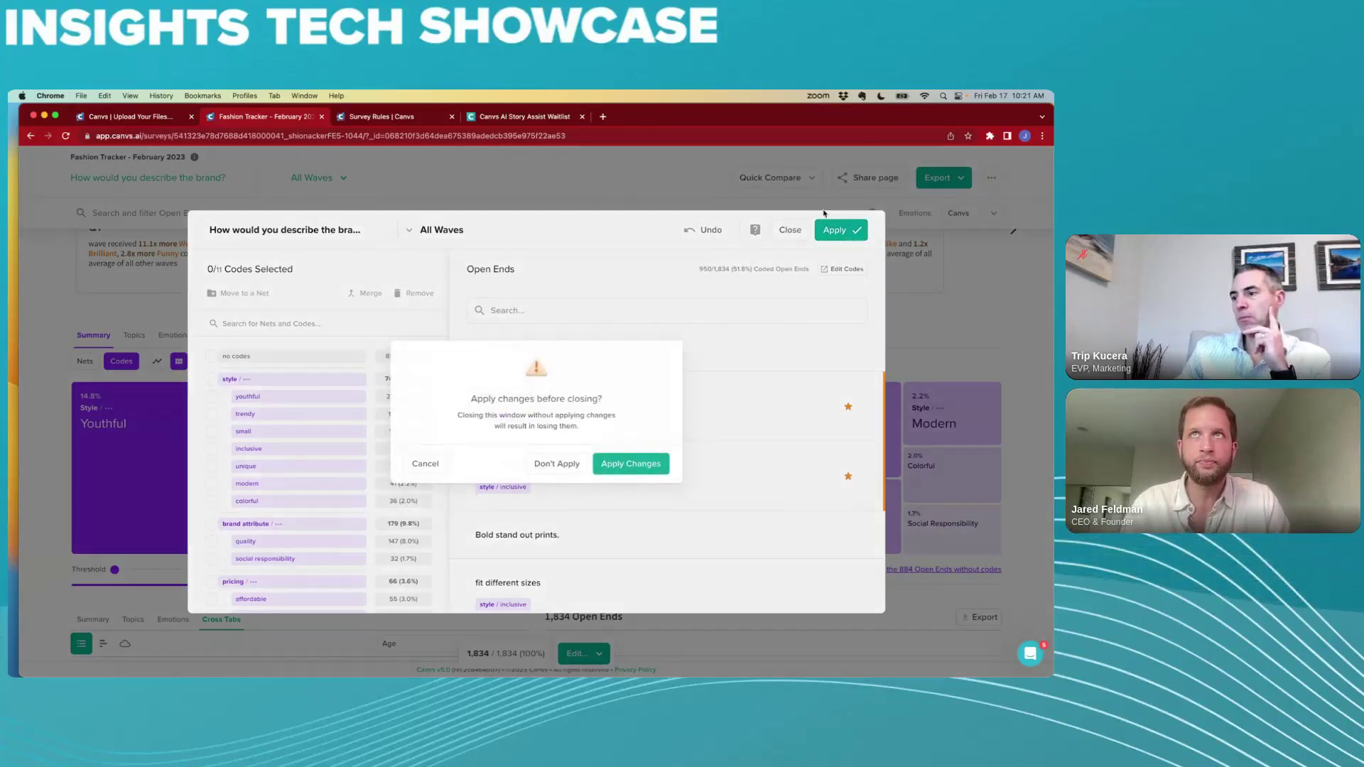
left_click(550, 464)
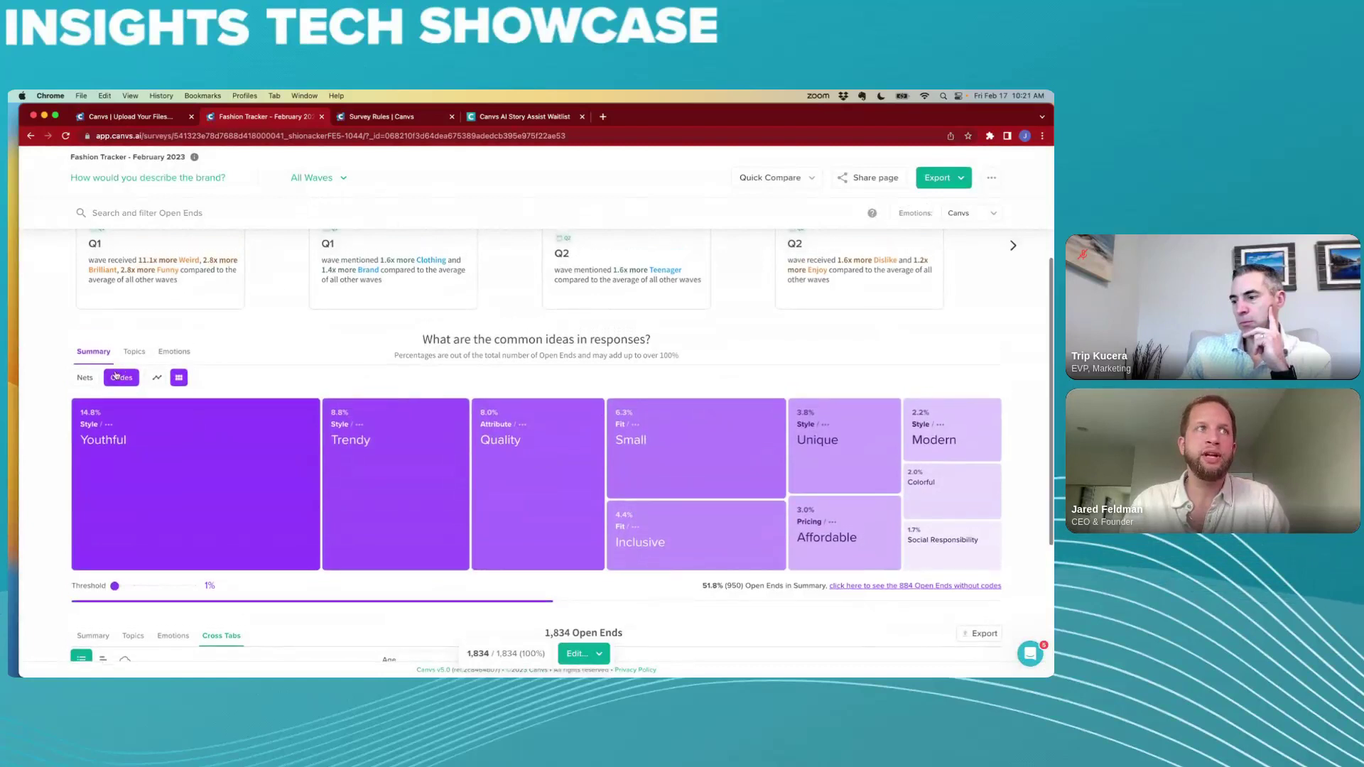
Step: Switch to Topics and filter to Fit, Small and Size, leaving 177 open ends (9.7%)
left_click(132, 352)
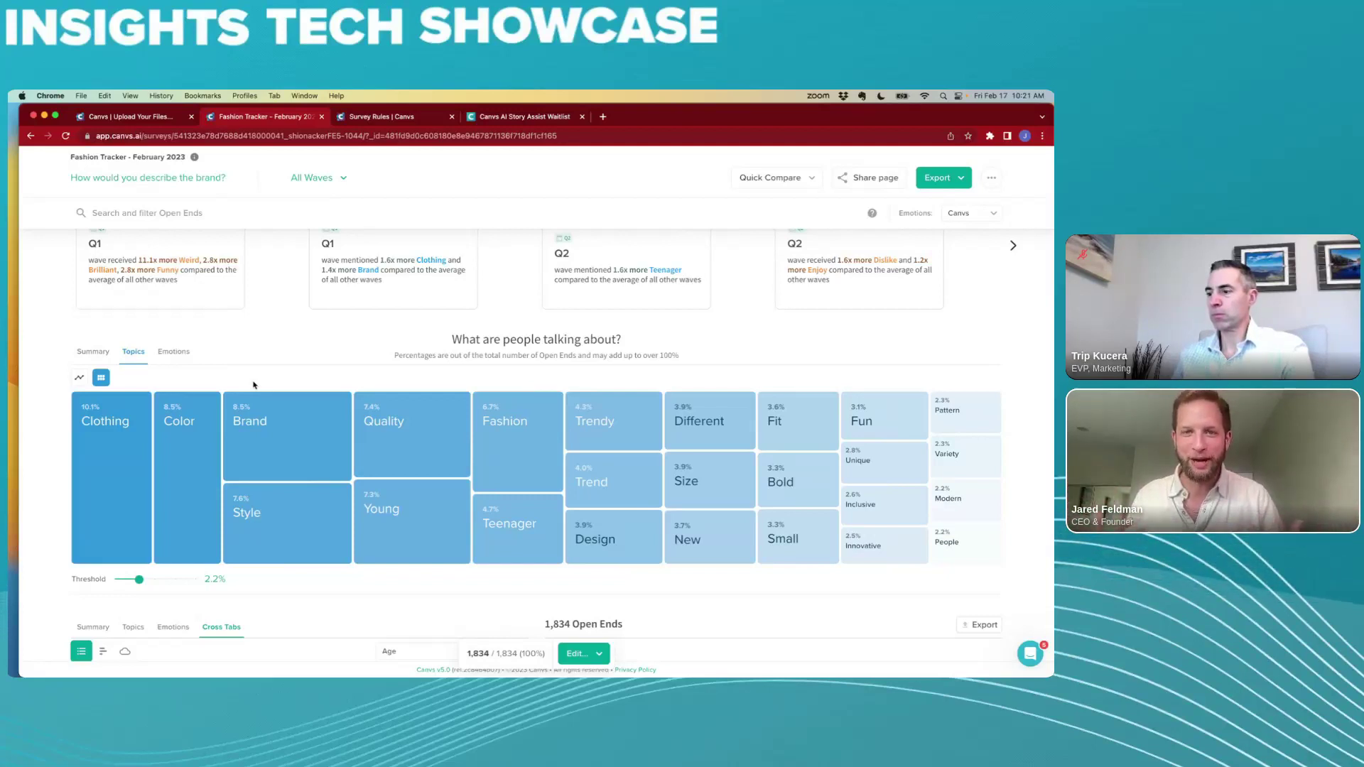
mouse_move(125, 435)
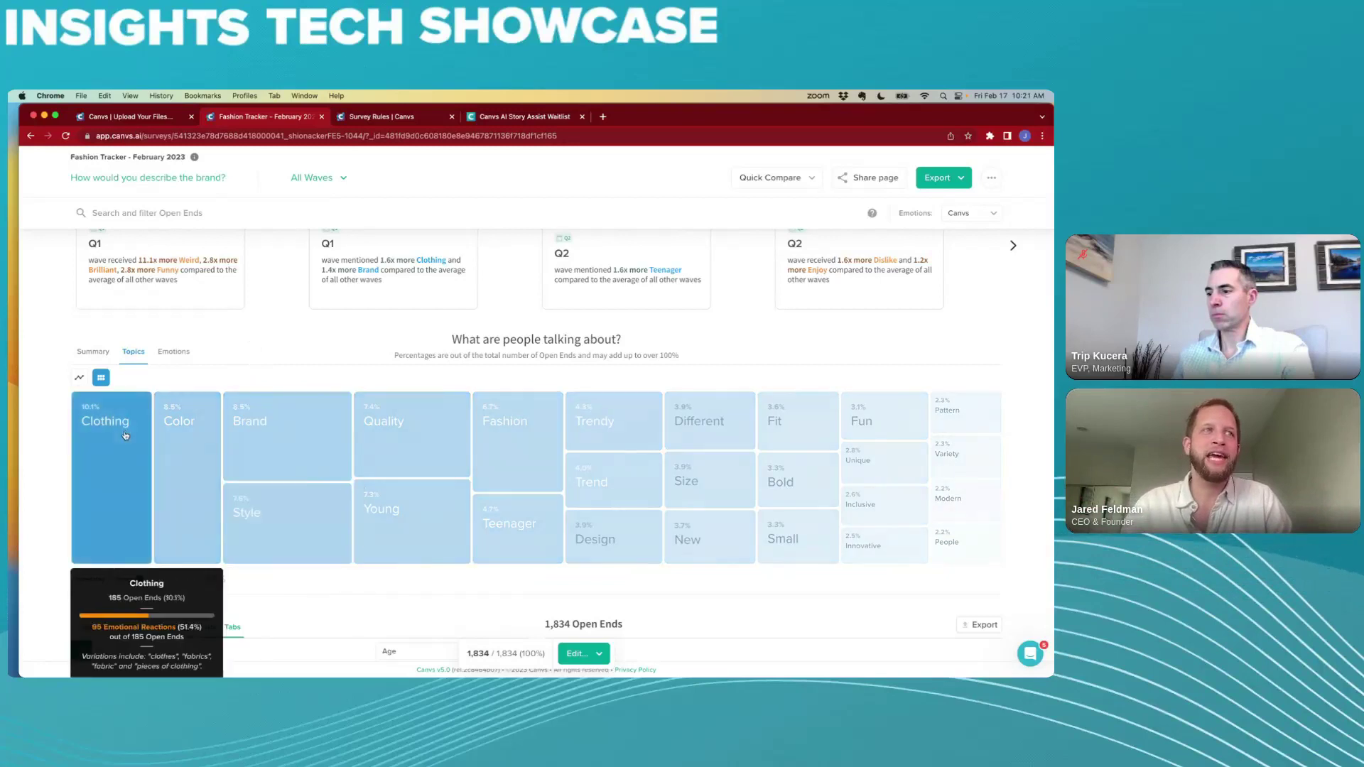
mouse_move(274, 517)
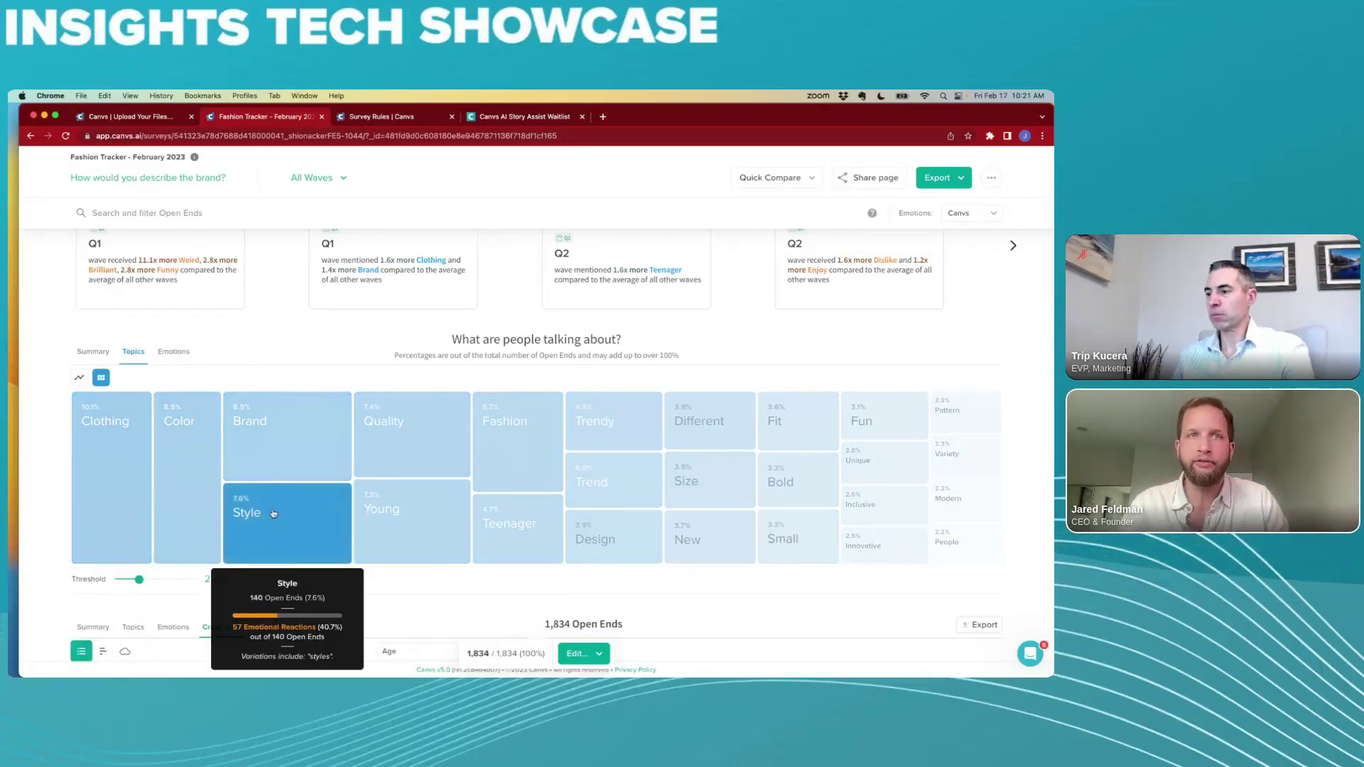
mouse_move(699, 553)
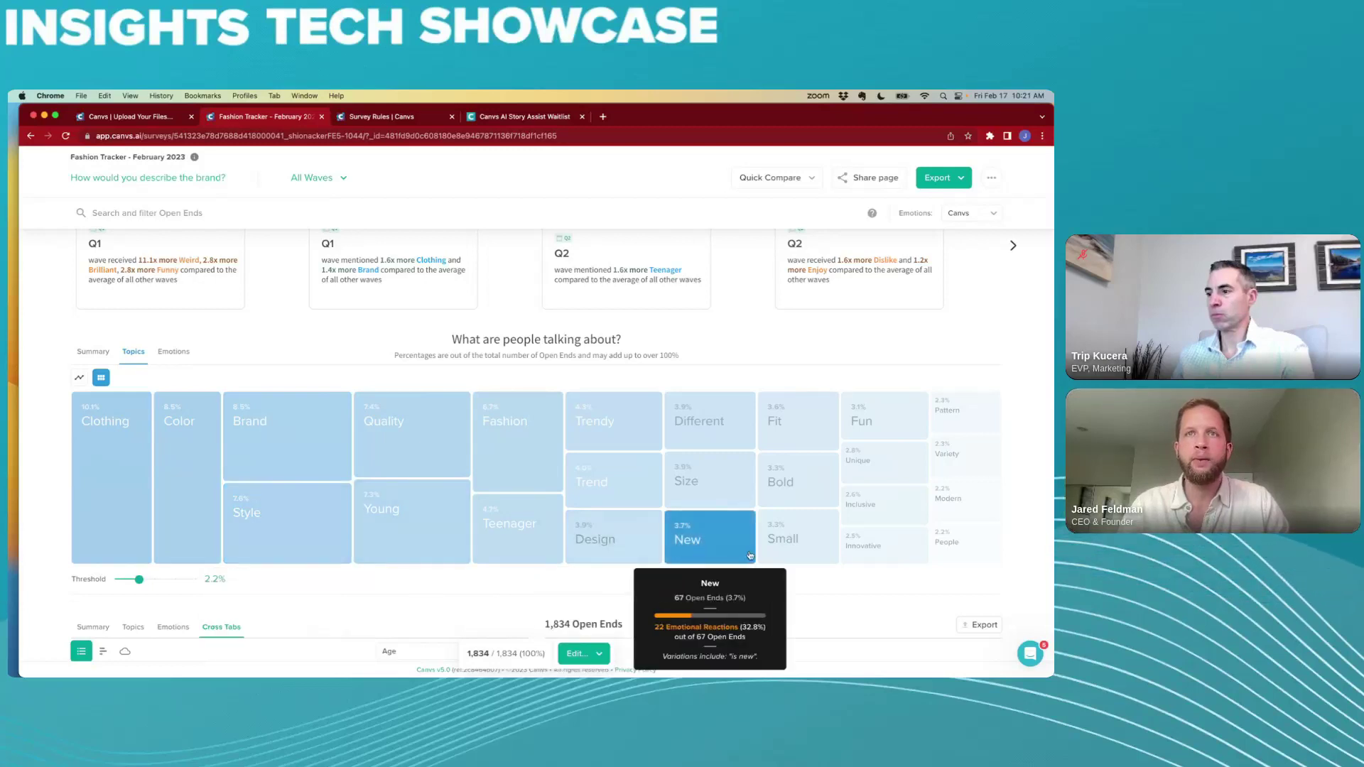
left_click(788, 442)
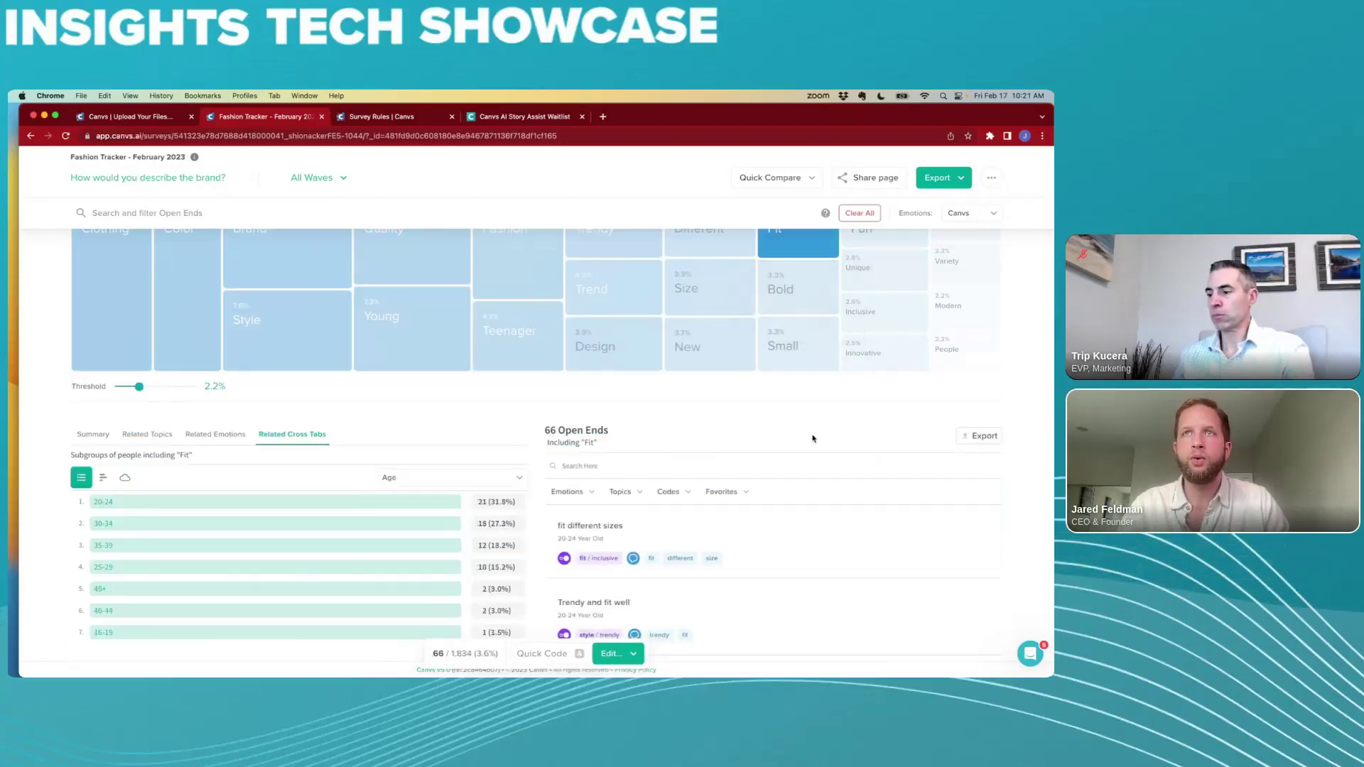
scroll(813, 439, "up", 2)
left_click(787, 421)
left_click(707, 364)
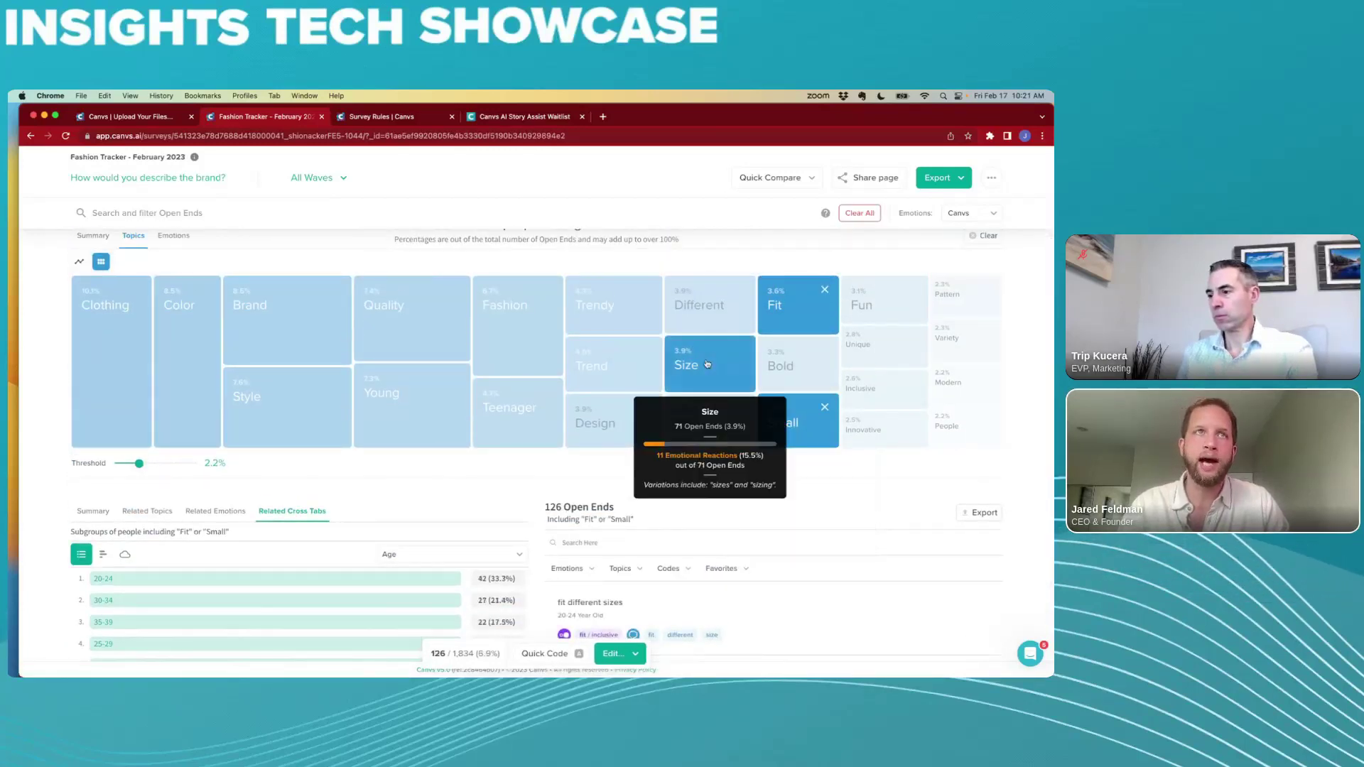
scroll(551, 481, "up", 1)
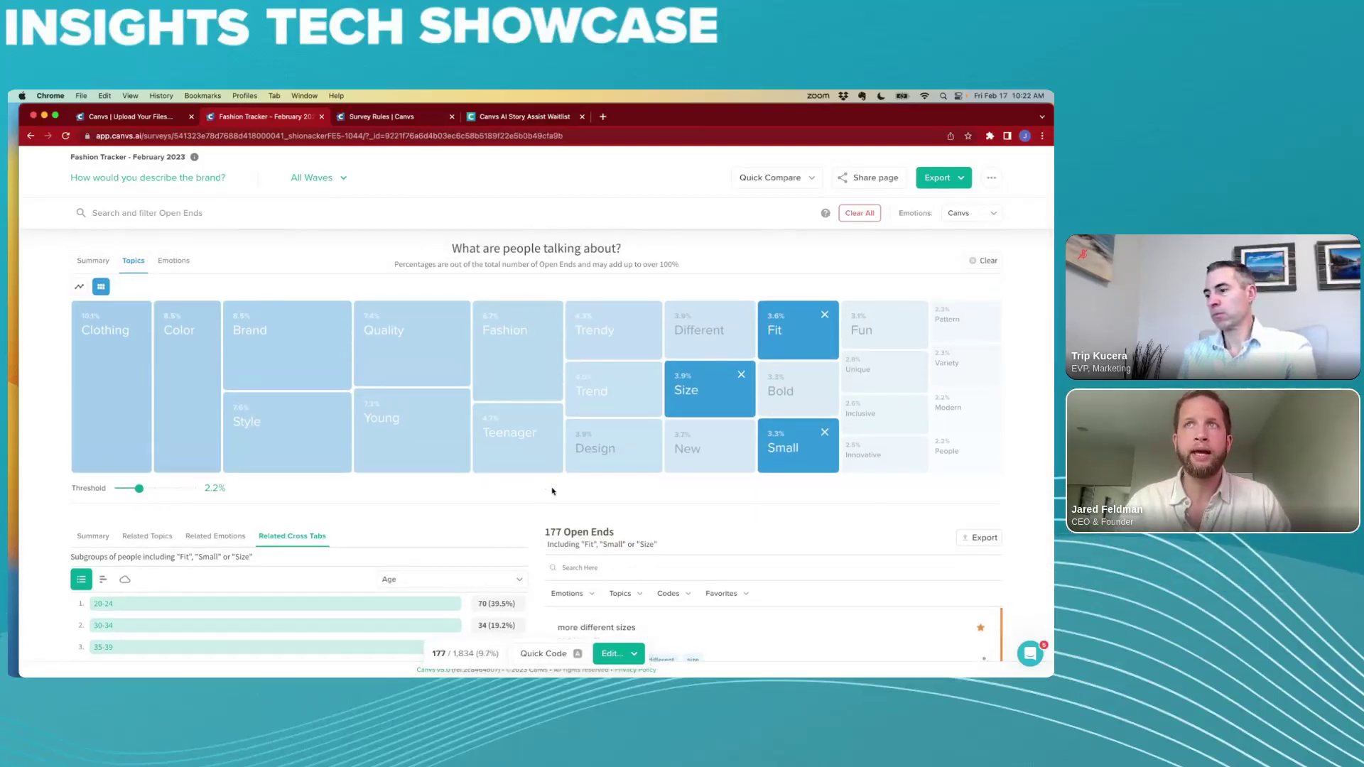
Step: Create the code 'sizing / general conversation' for the 177 filtered open ends and reveal its Apply options
left_click(544, 654)
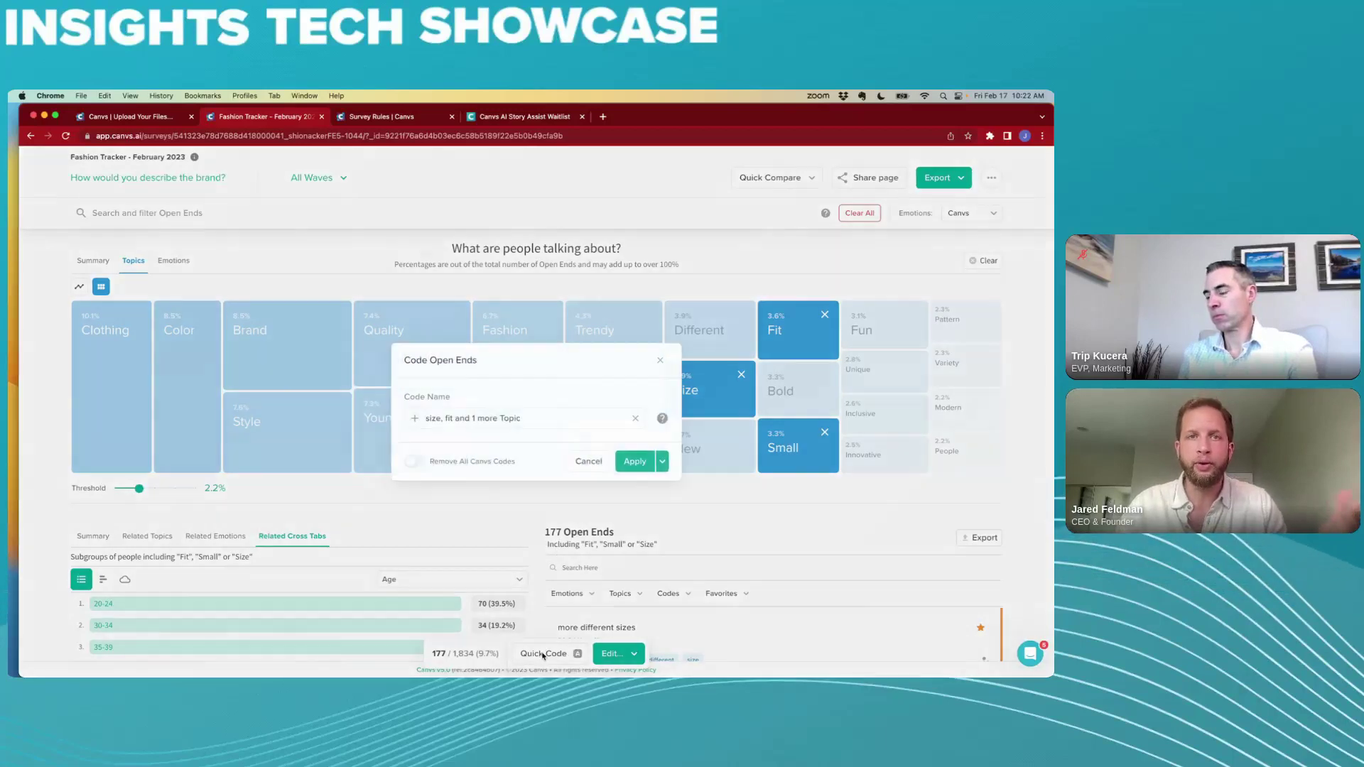
left_click(637, 419)
type("s")
key("BackSpace")
type("si")
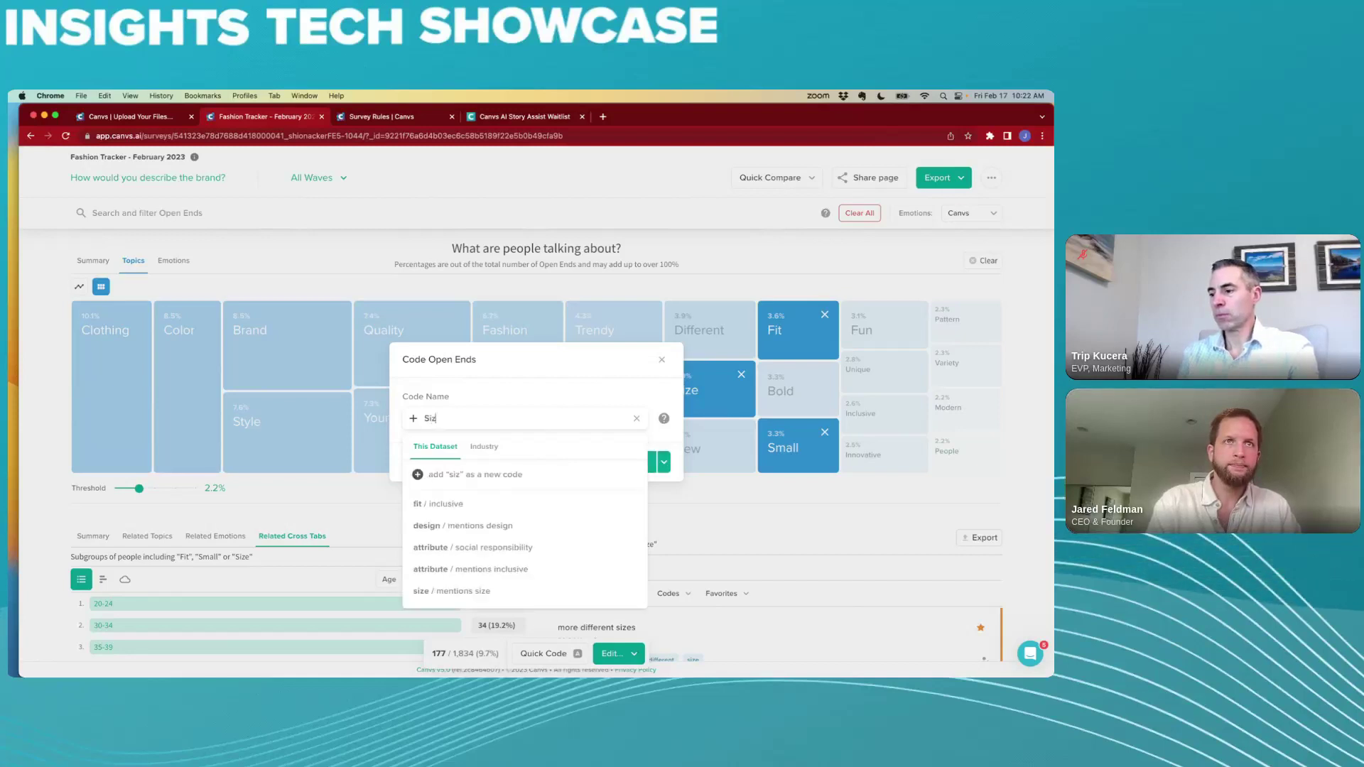
type("zing")
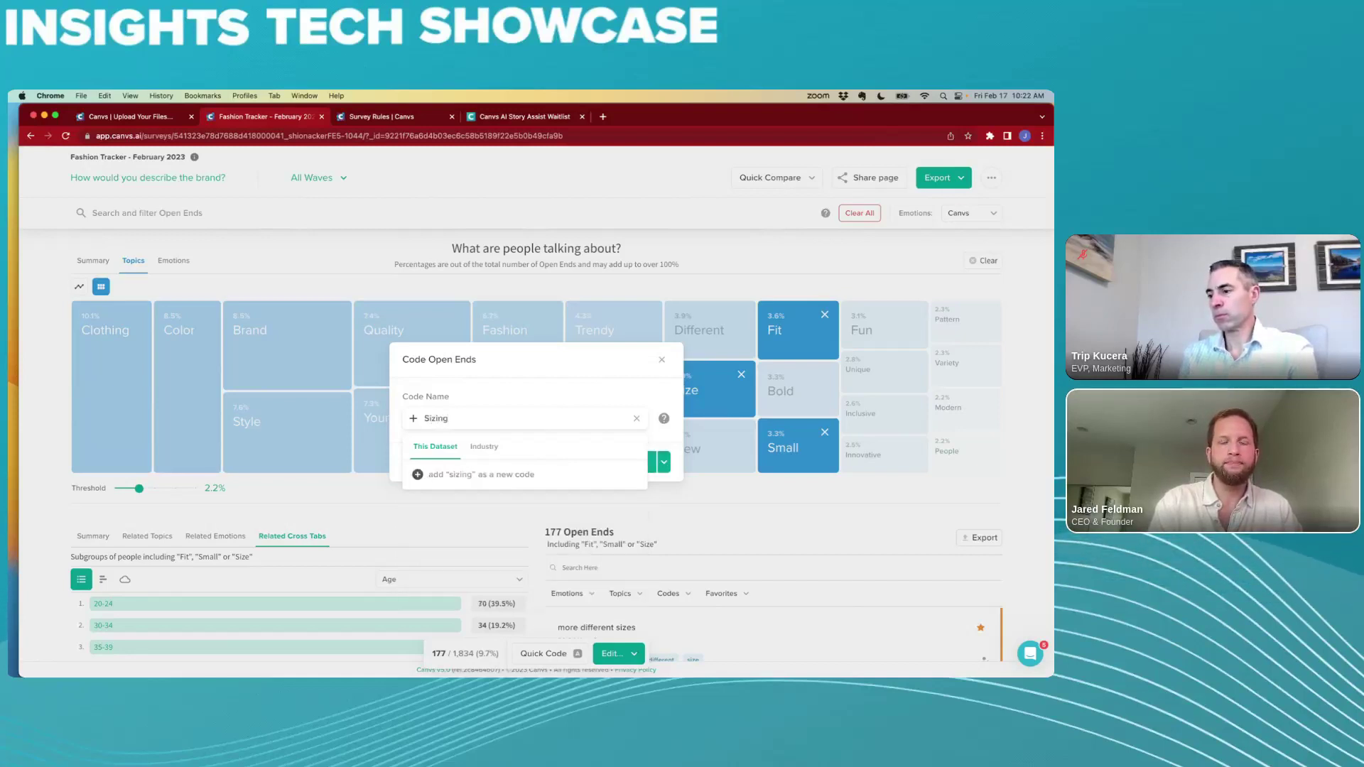
type(" / gener")
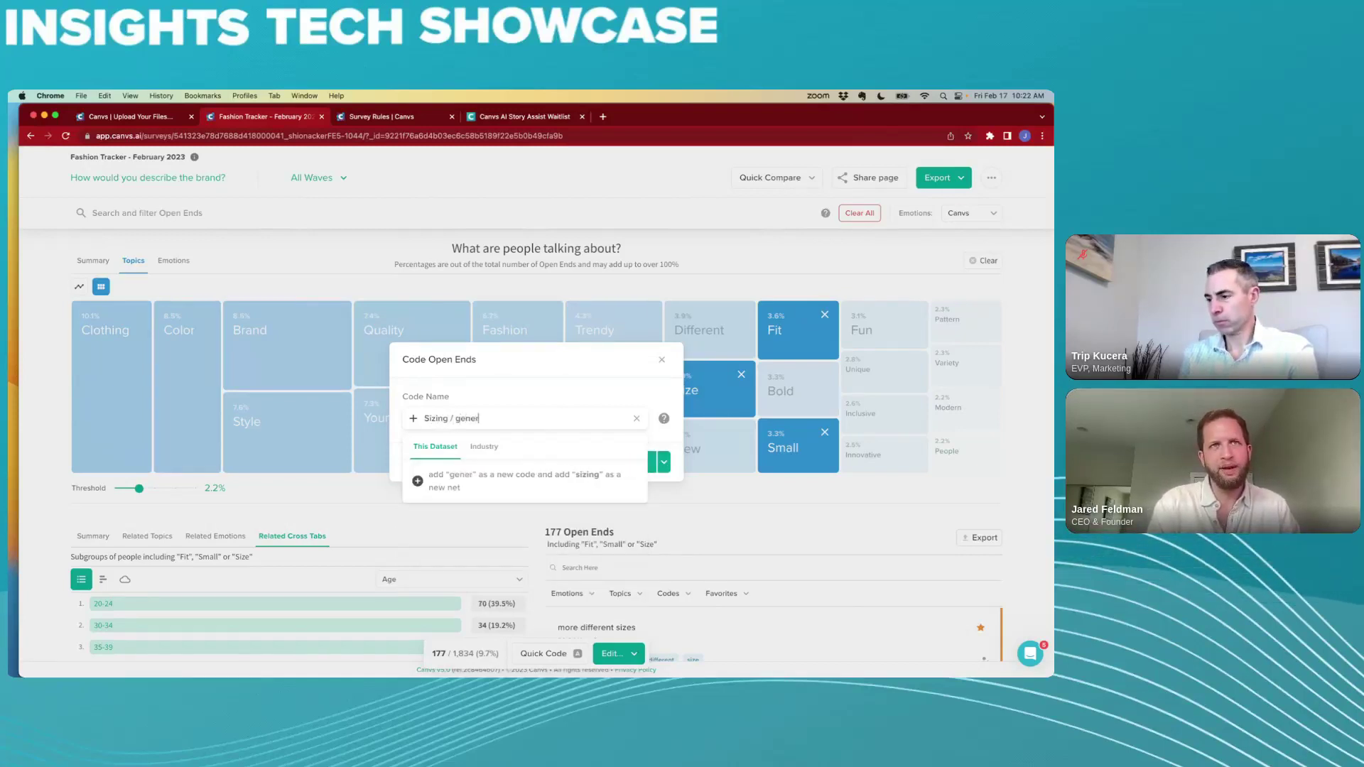
type("al conversation")
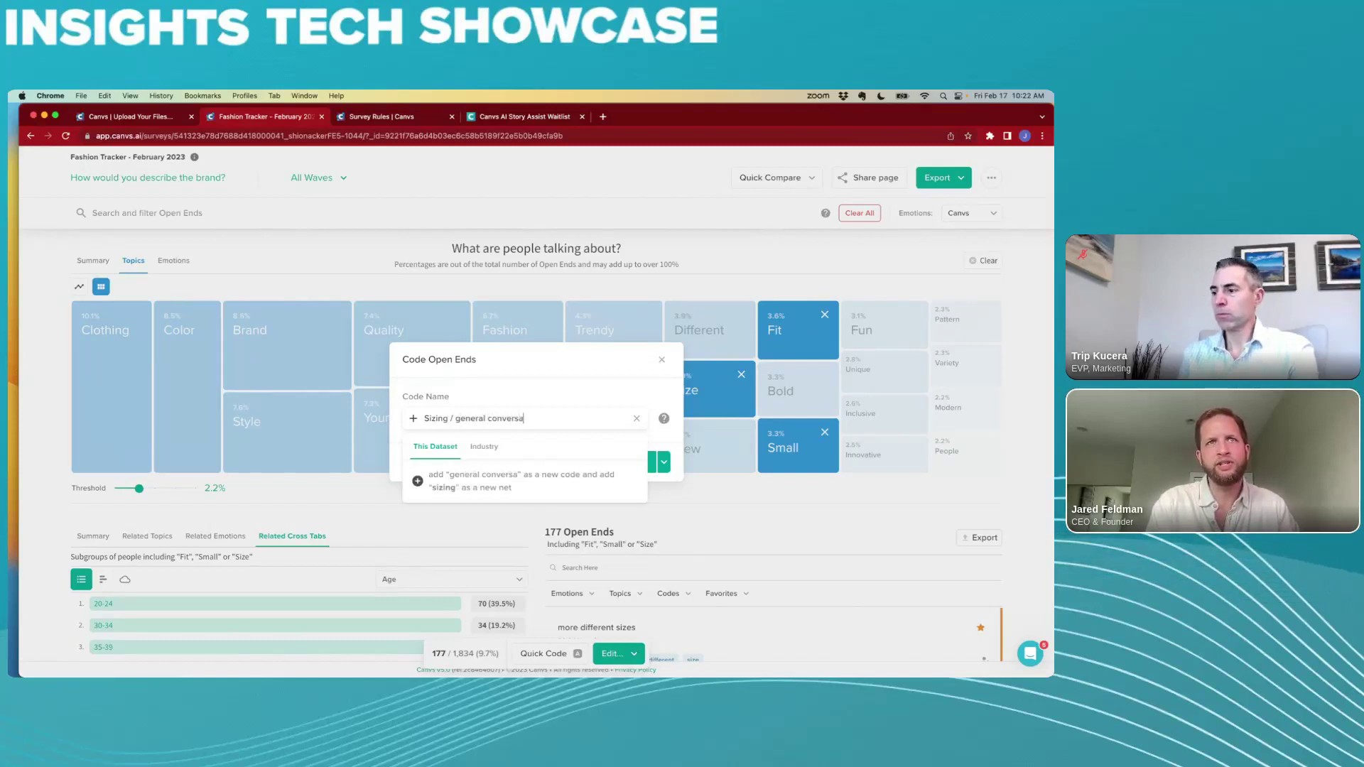
left_click(588, 477)
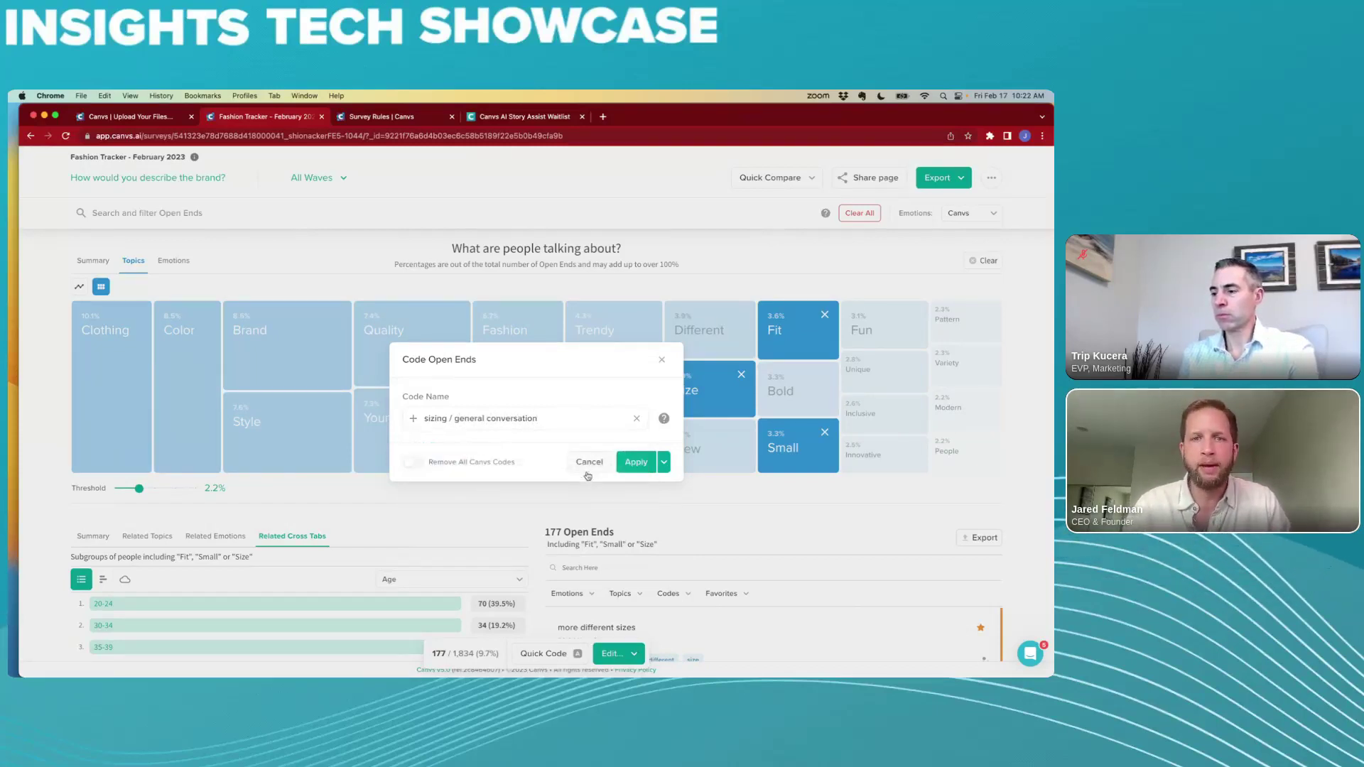
left_click(661, 463)
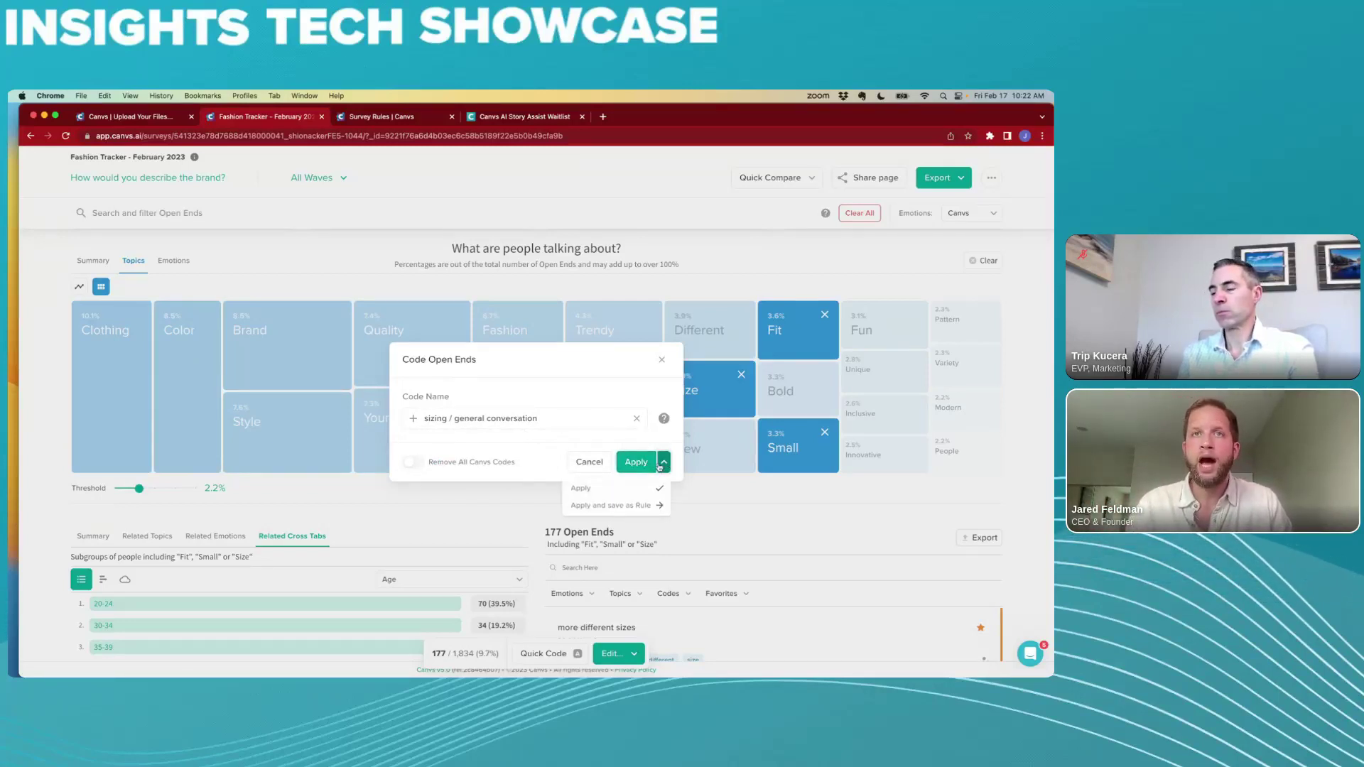
Step: Switch to the Survey Rules tab to view the 12 MRX fashion brand perception rules
left_click(383, 116)
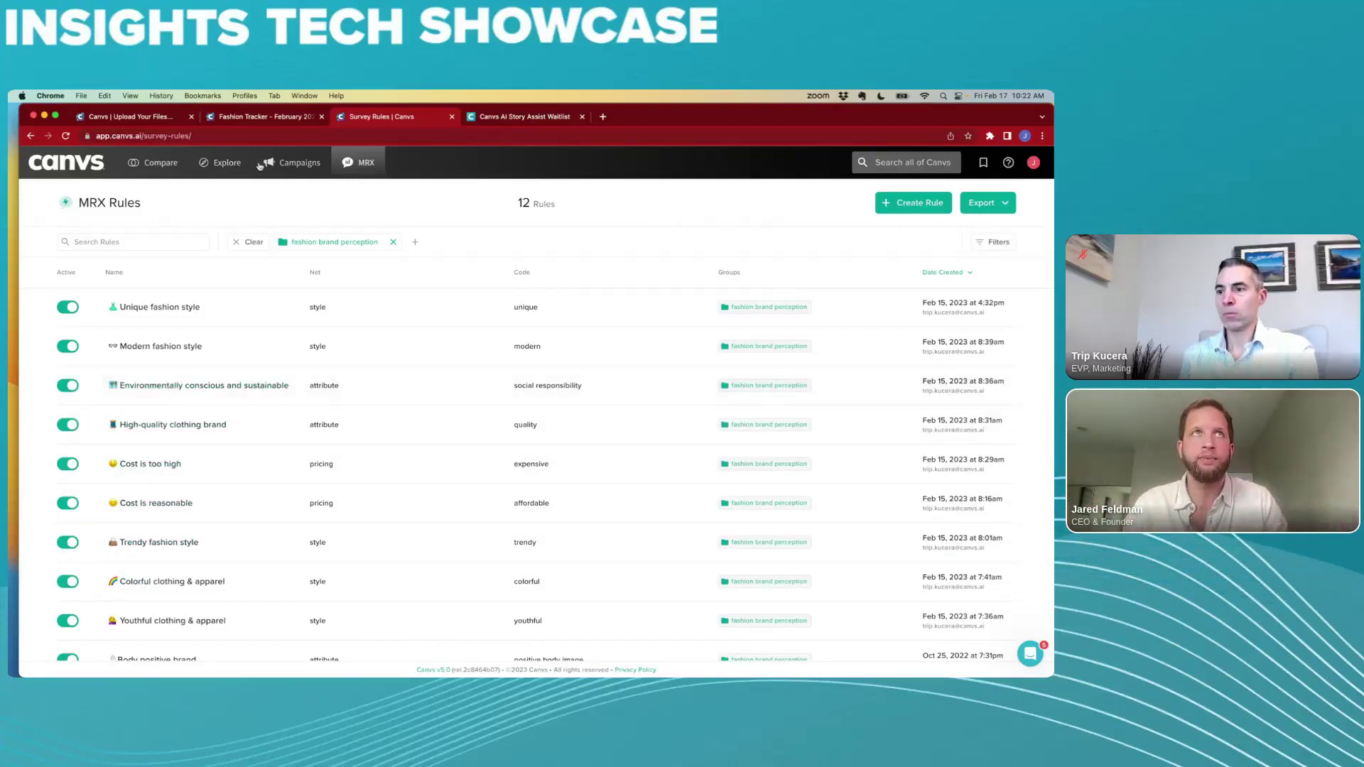
Step: Back on Fashion Tracker, close the coding dialog unapplied and clear the Fit, Size and Small filters
left_click(283, 122)
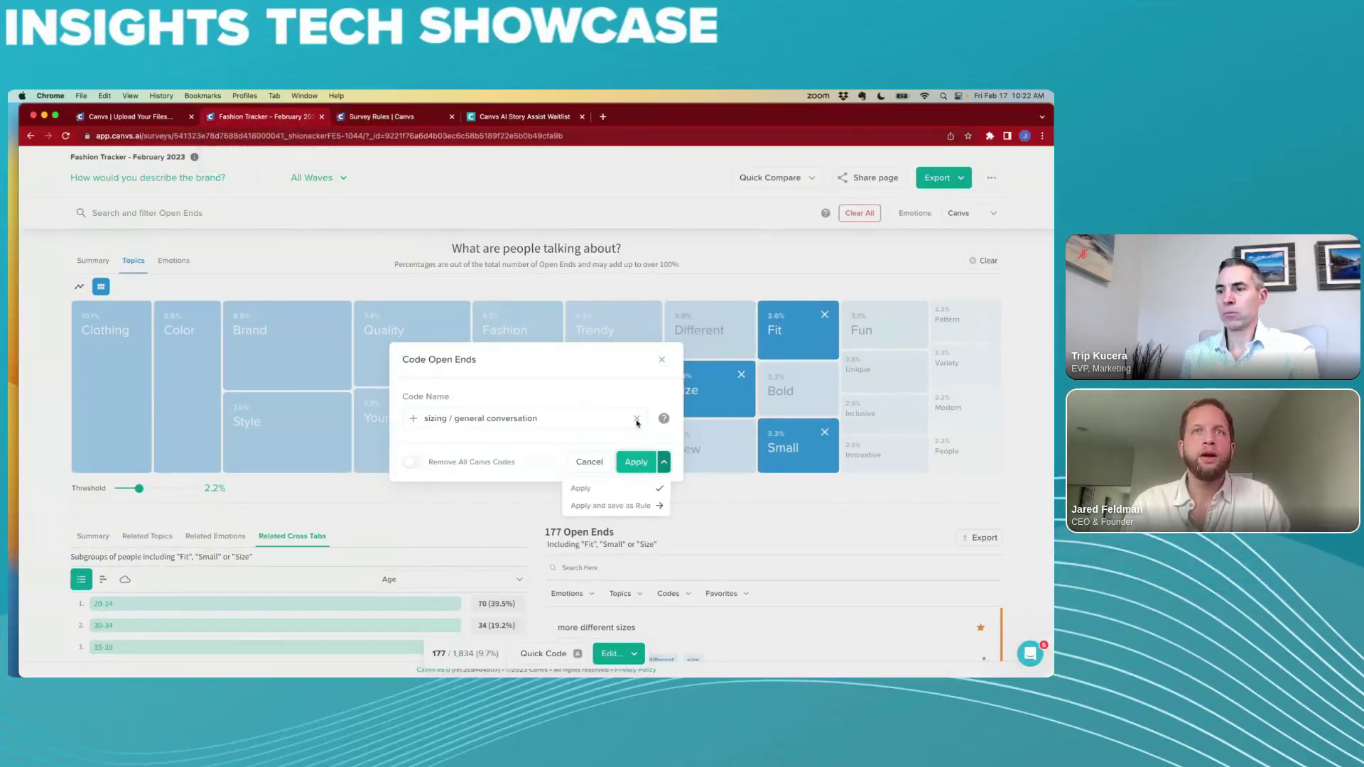
left_click(665, 460)
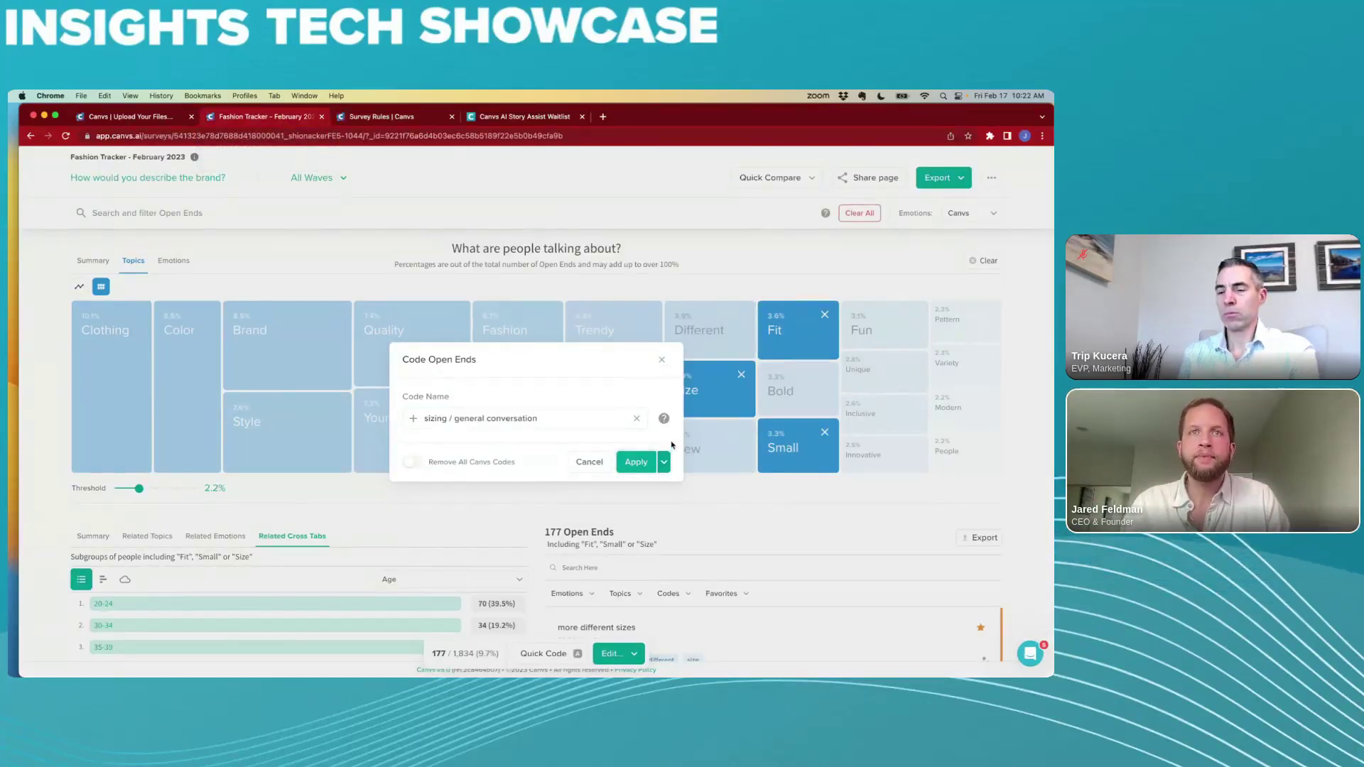
left_click(662, 361)
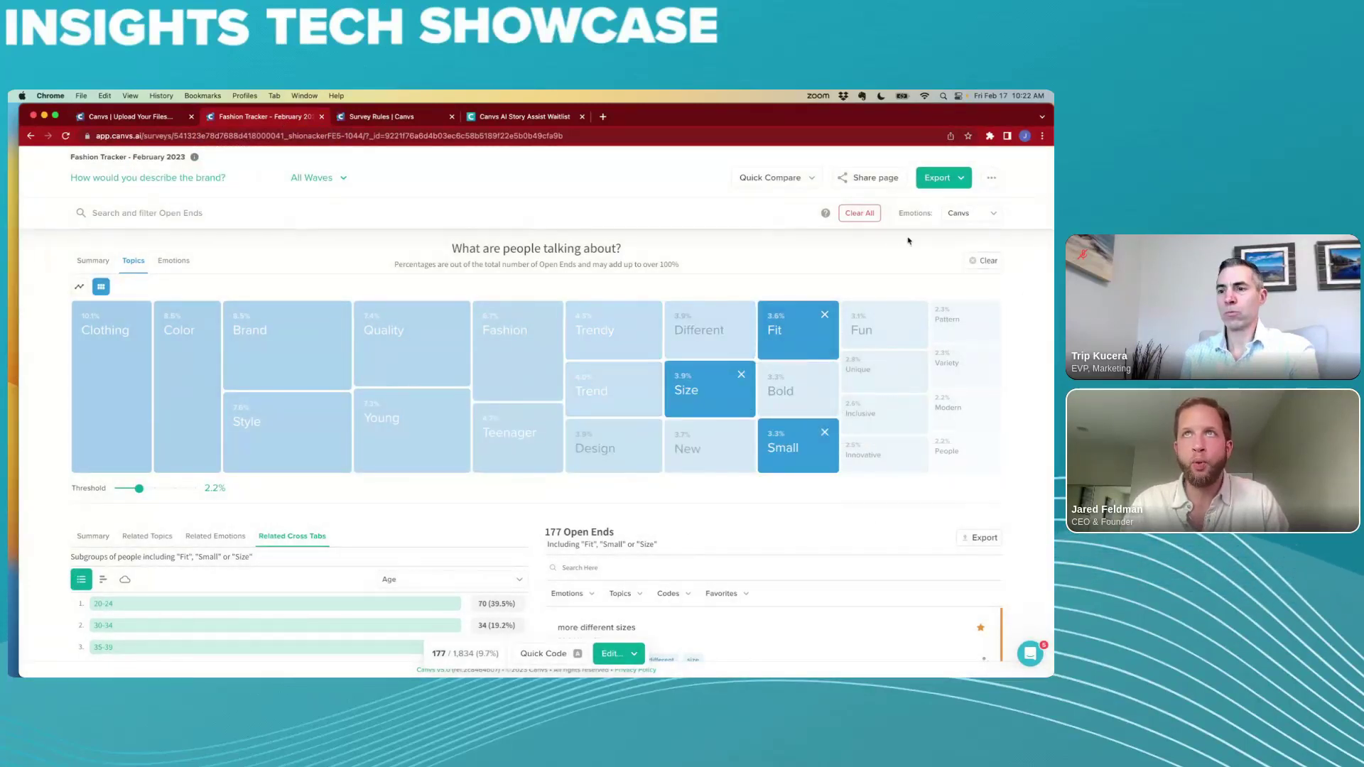
left_click(860, 213)
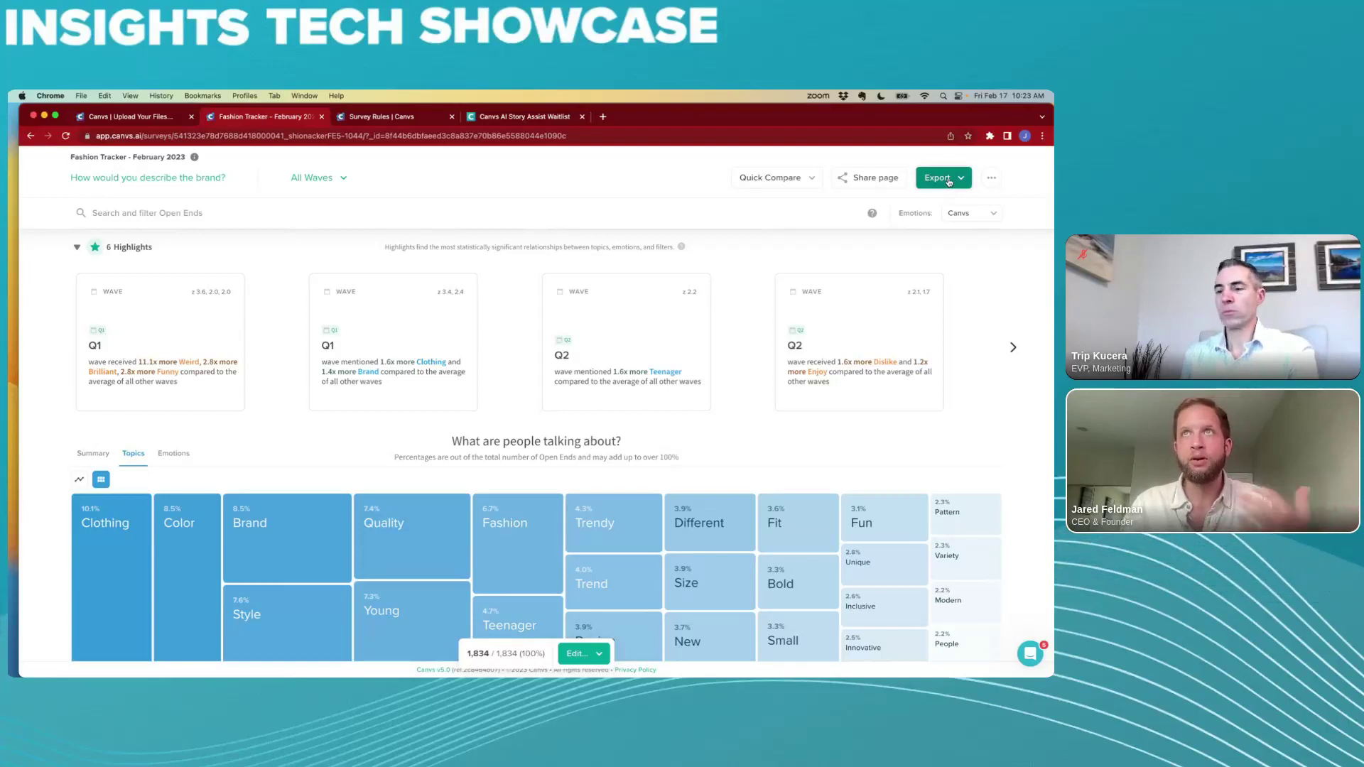
left_click(949, 182)
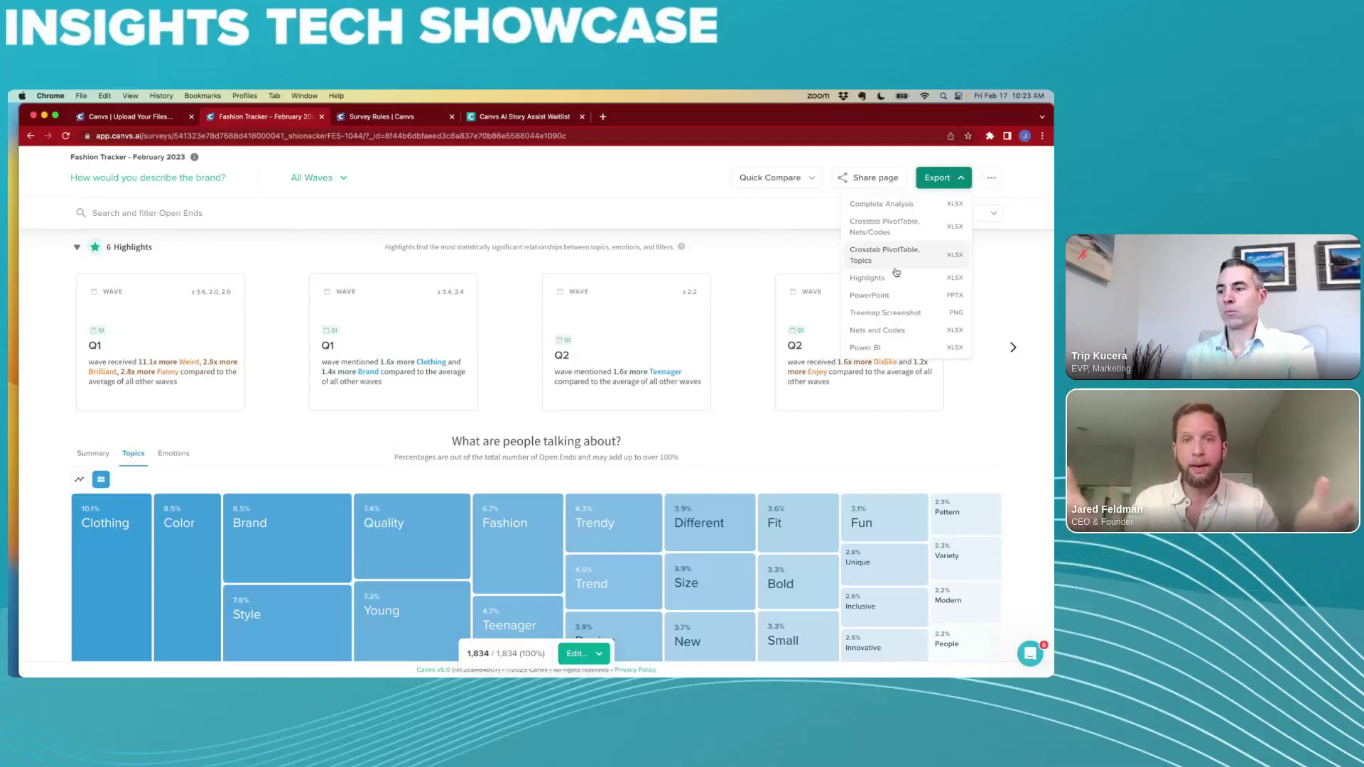
left_click(1039, 298)
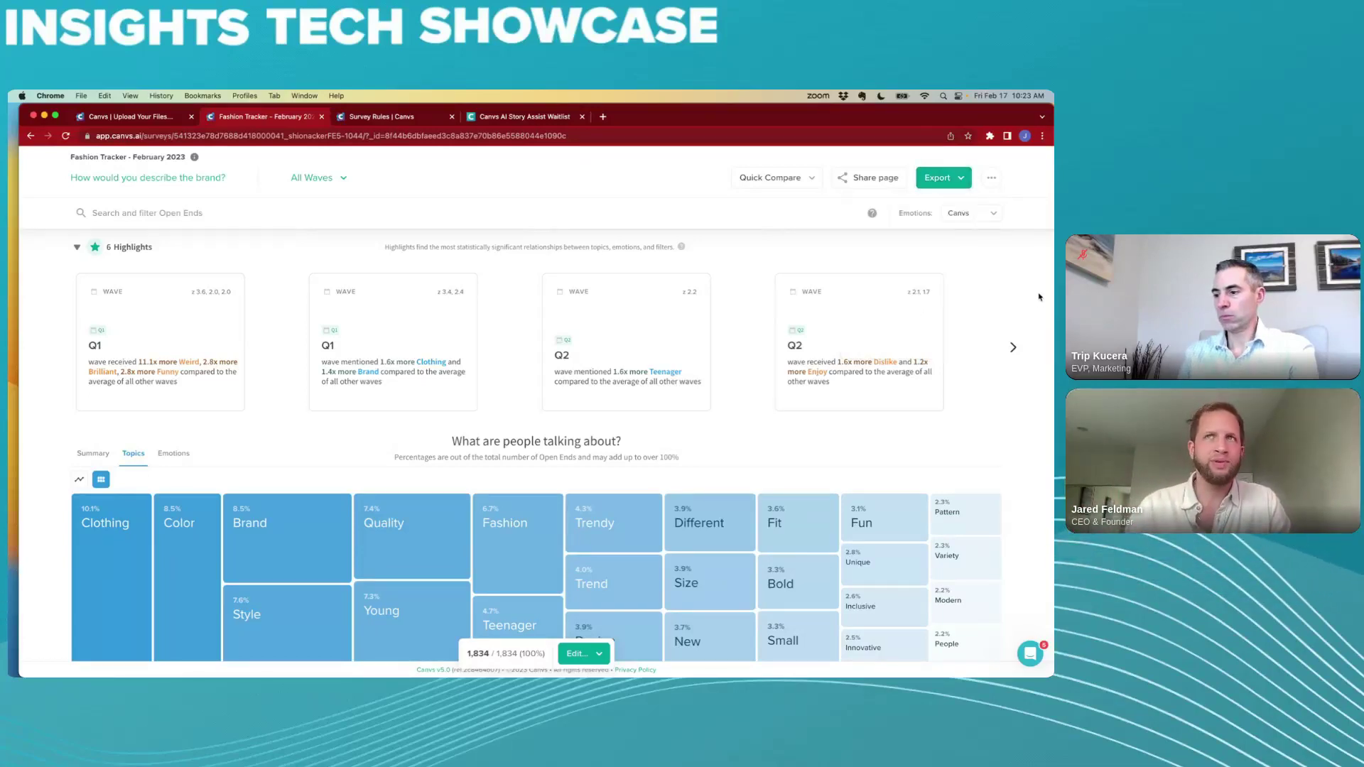
Step: Bring the Fashion_Tracker deck forward, enlarge it, and select slide 3's topics treemap
key("ctrl+Up")
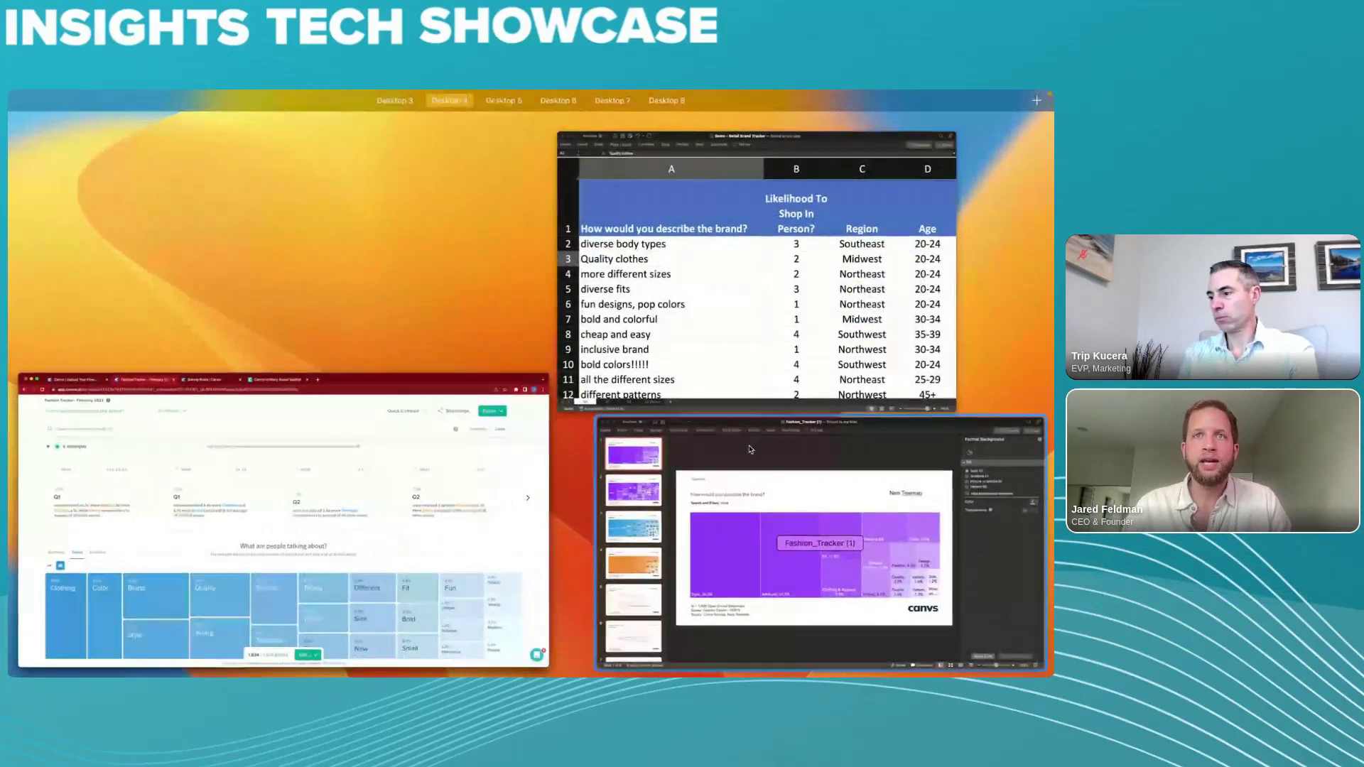
left_click(781, 511)
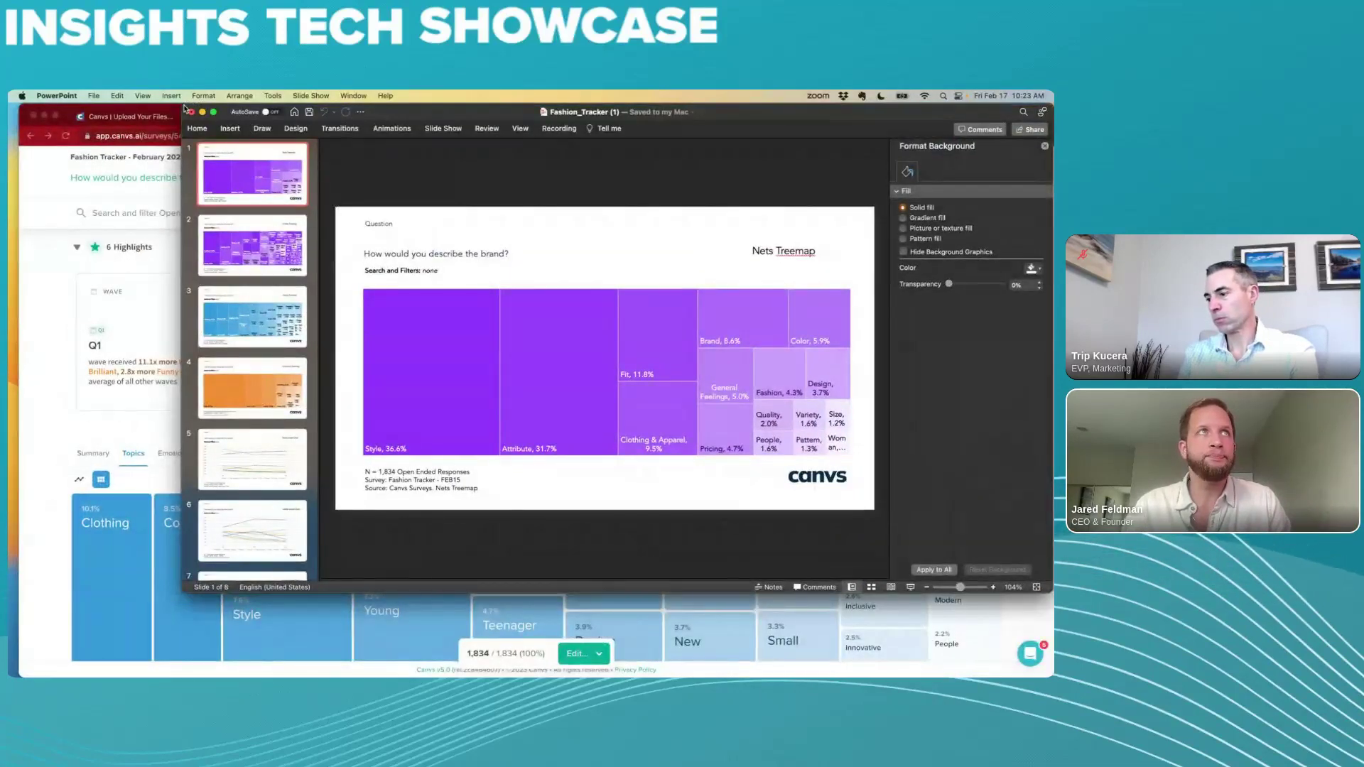
left_click_drag(183, 108, 104, 108)
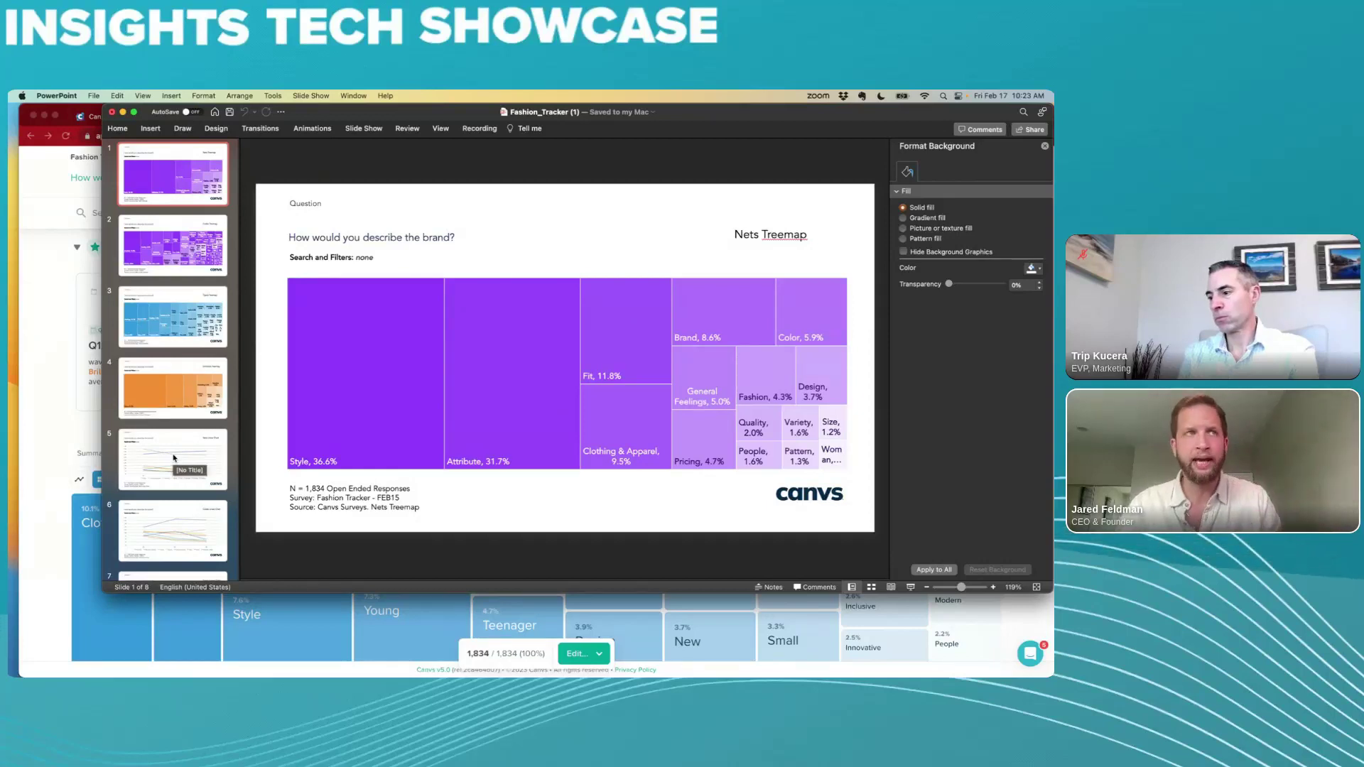
left_click(181, 320)
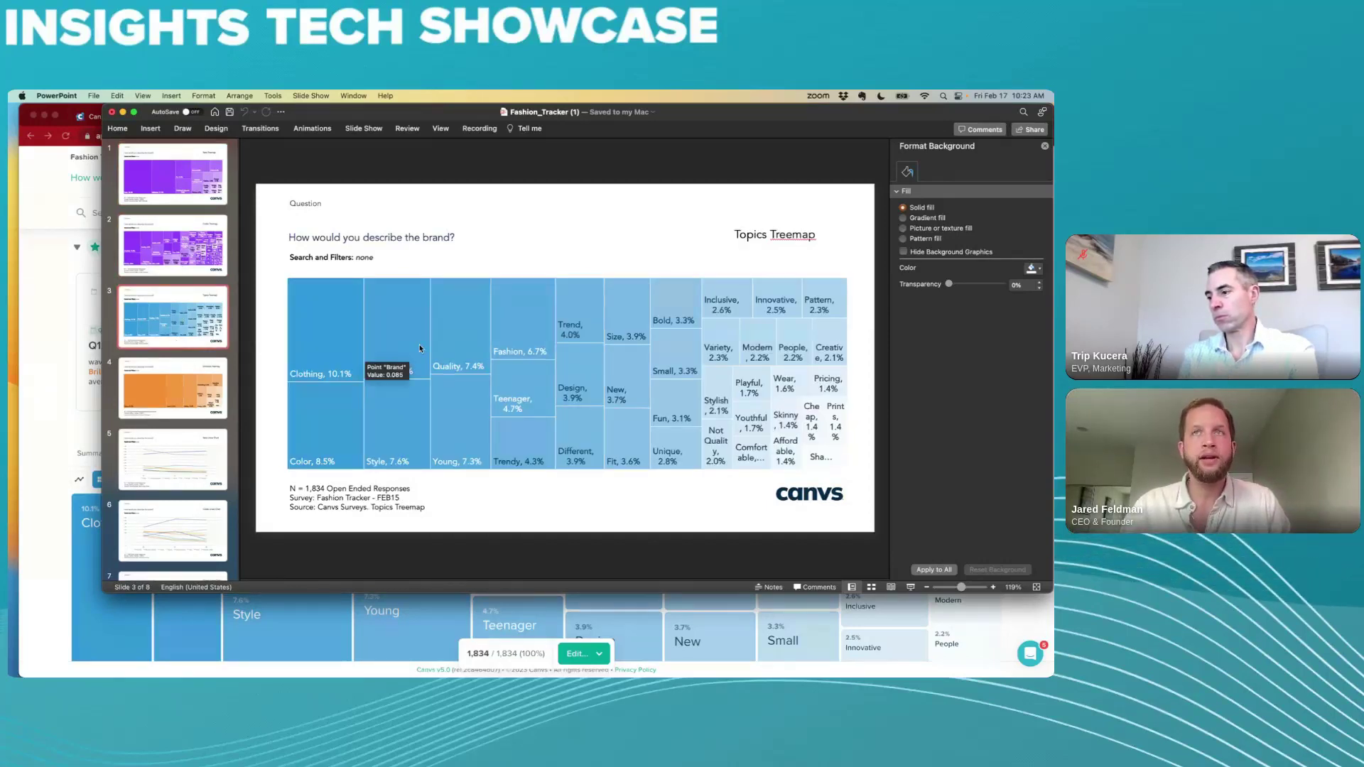
left_click(377, 368)
Step: Recolour the treemap chart with the monochromatic blue palette
left_click(112, 129)
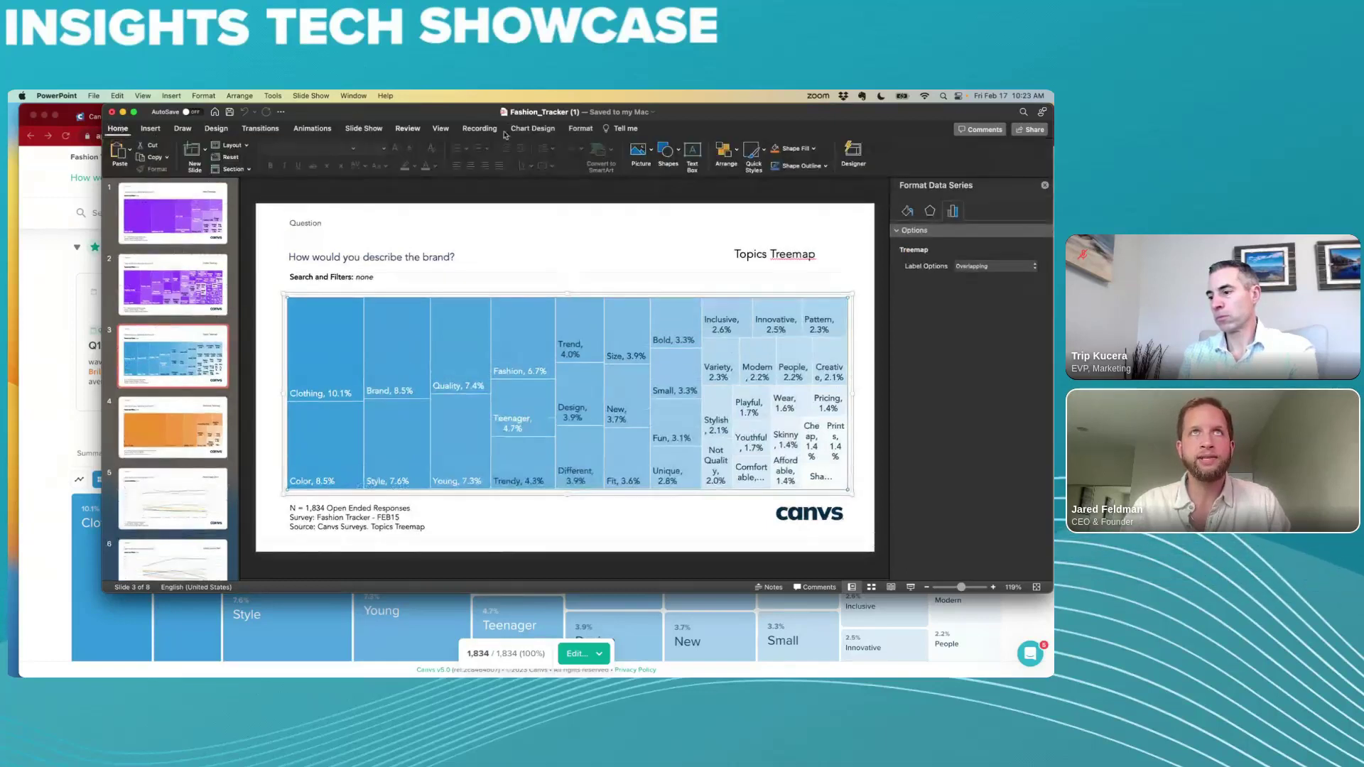
left_click(581, 128)
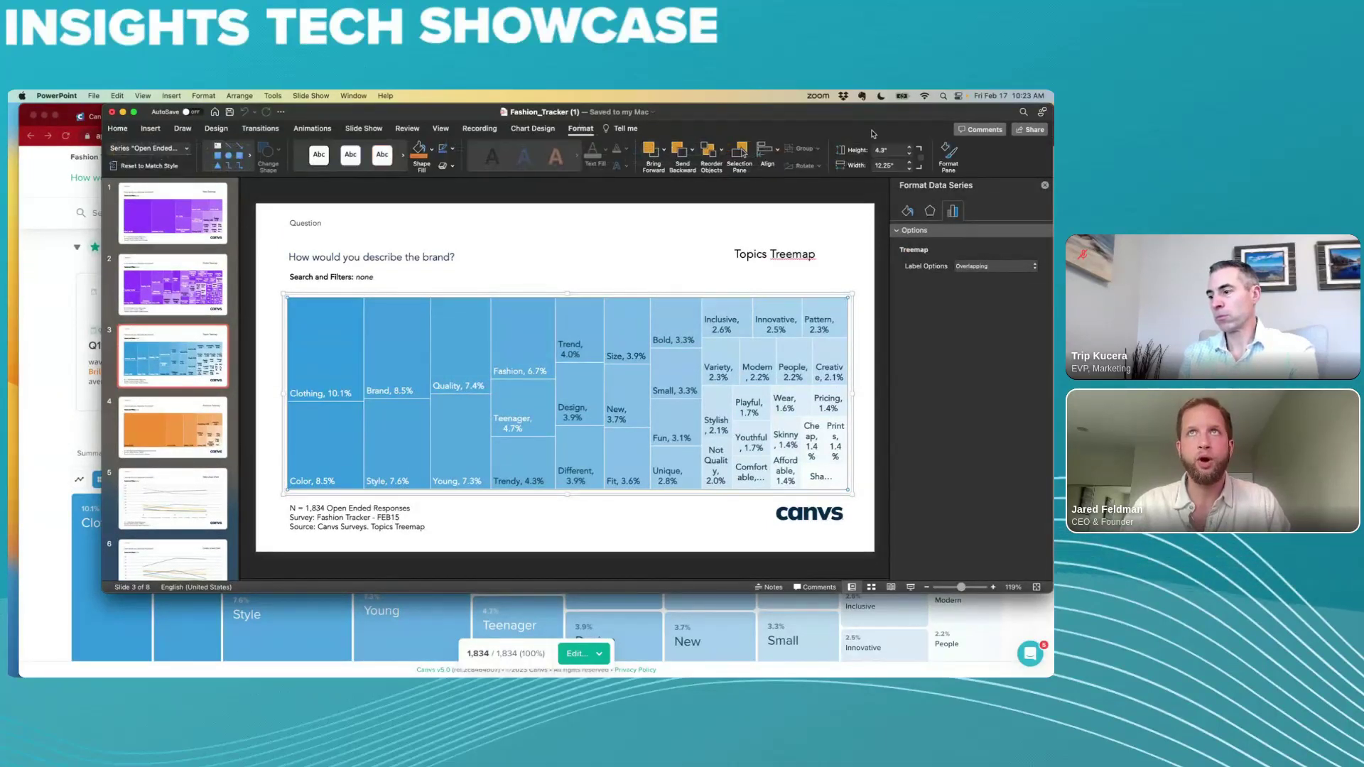
left_click(532, 130)
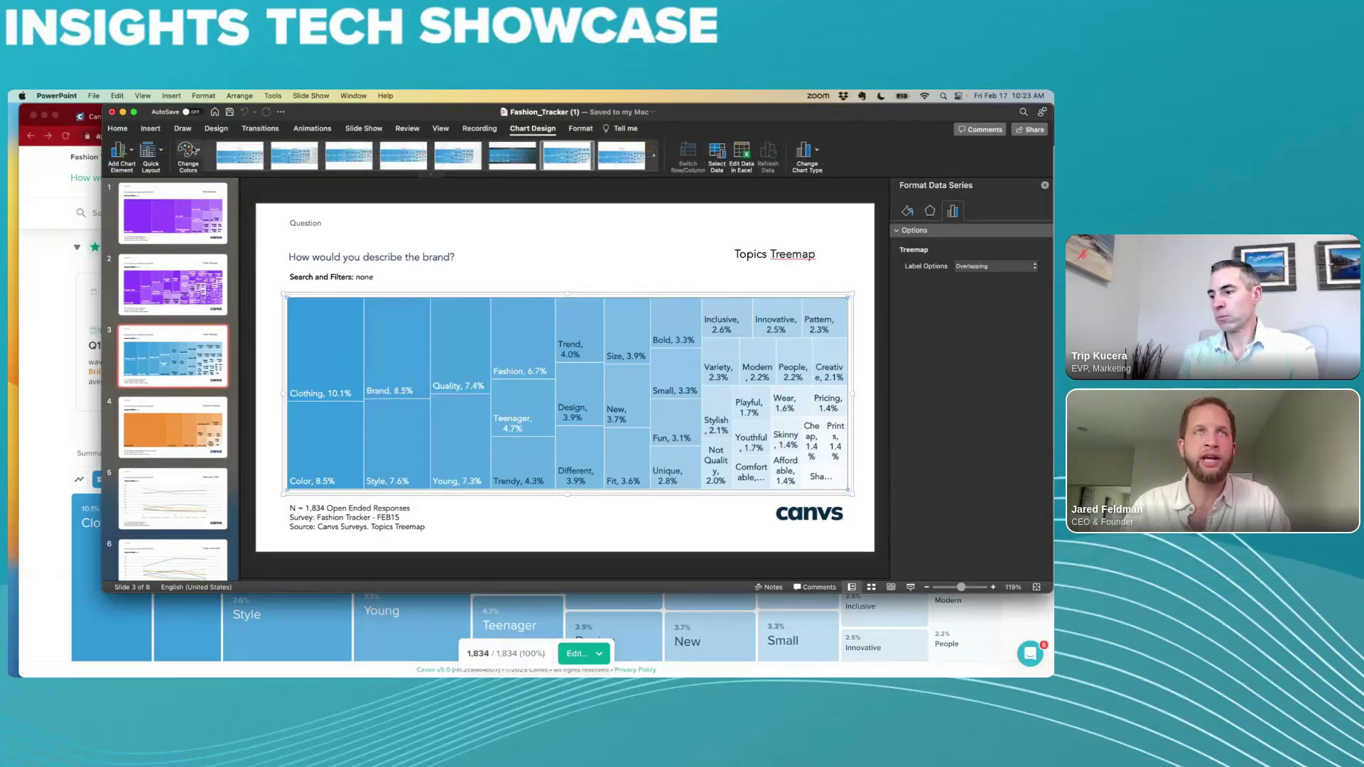
left_click(193, 150)
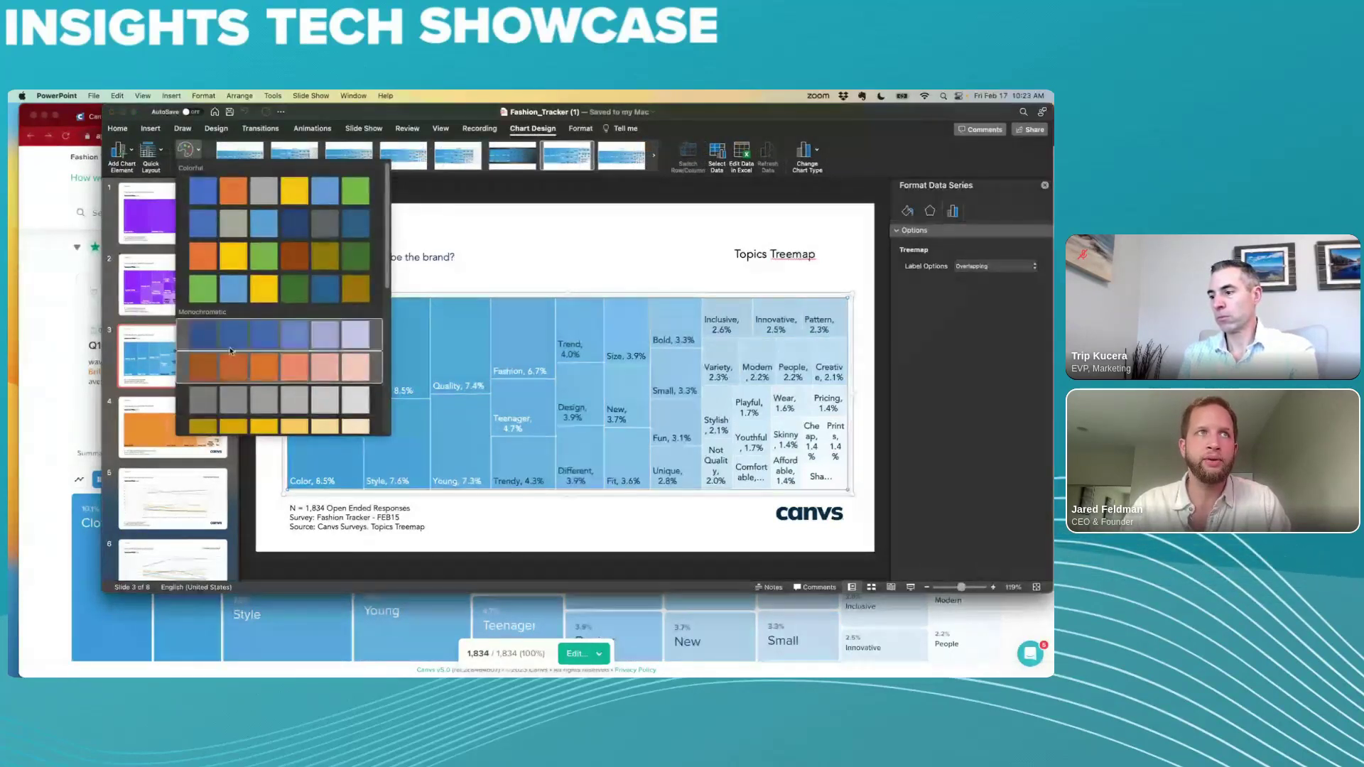
left_click(232, 341)
Step: Change the treemap's chart type to a column chart
left_click(810, 155)
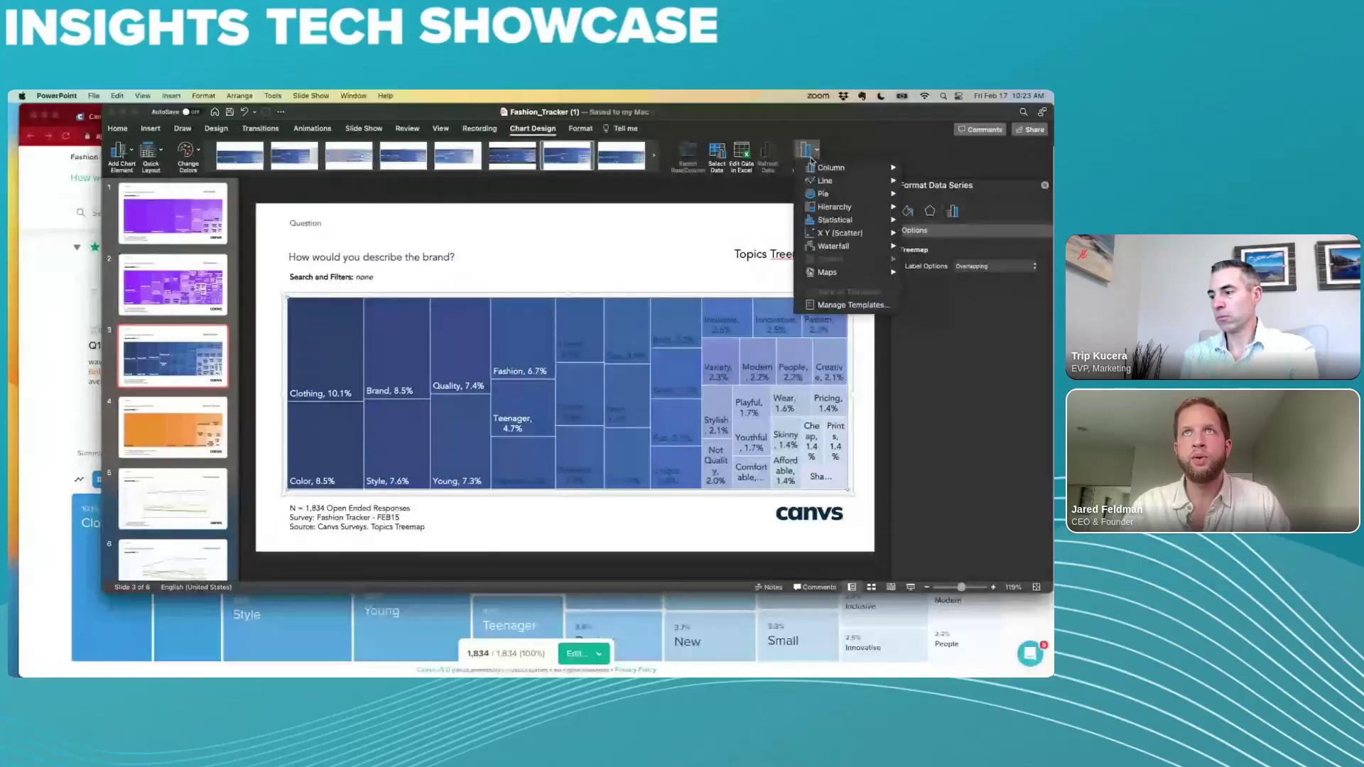
mouse_move(825, 168)
left_click(638, 206)
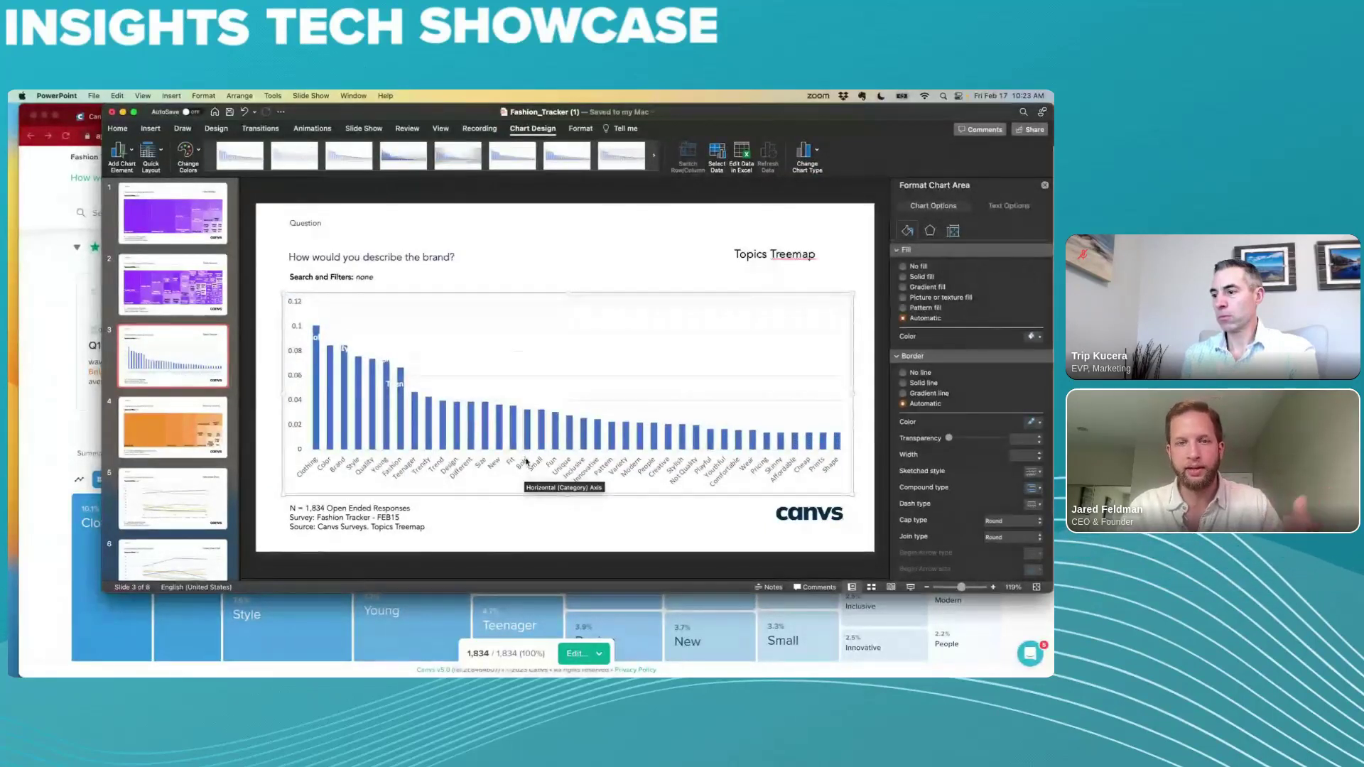
Step: View slides 5 and 6 (Nets and Codes linear charts), then bring the Retail Brand Tracker workbook forward
left_click(174, 501)
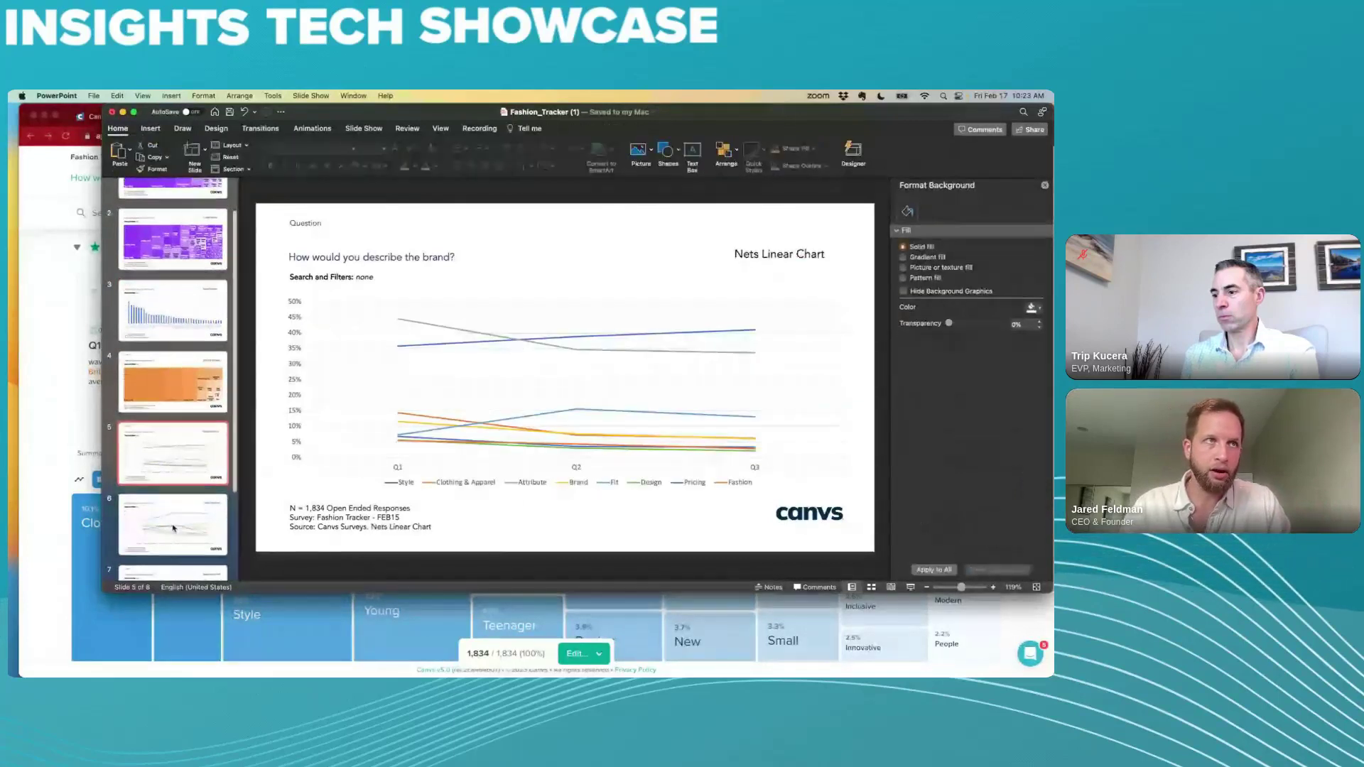
left_click(173, 530)
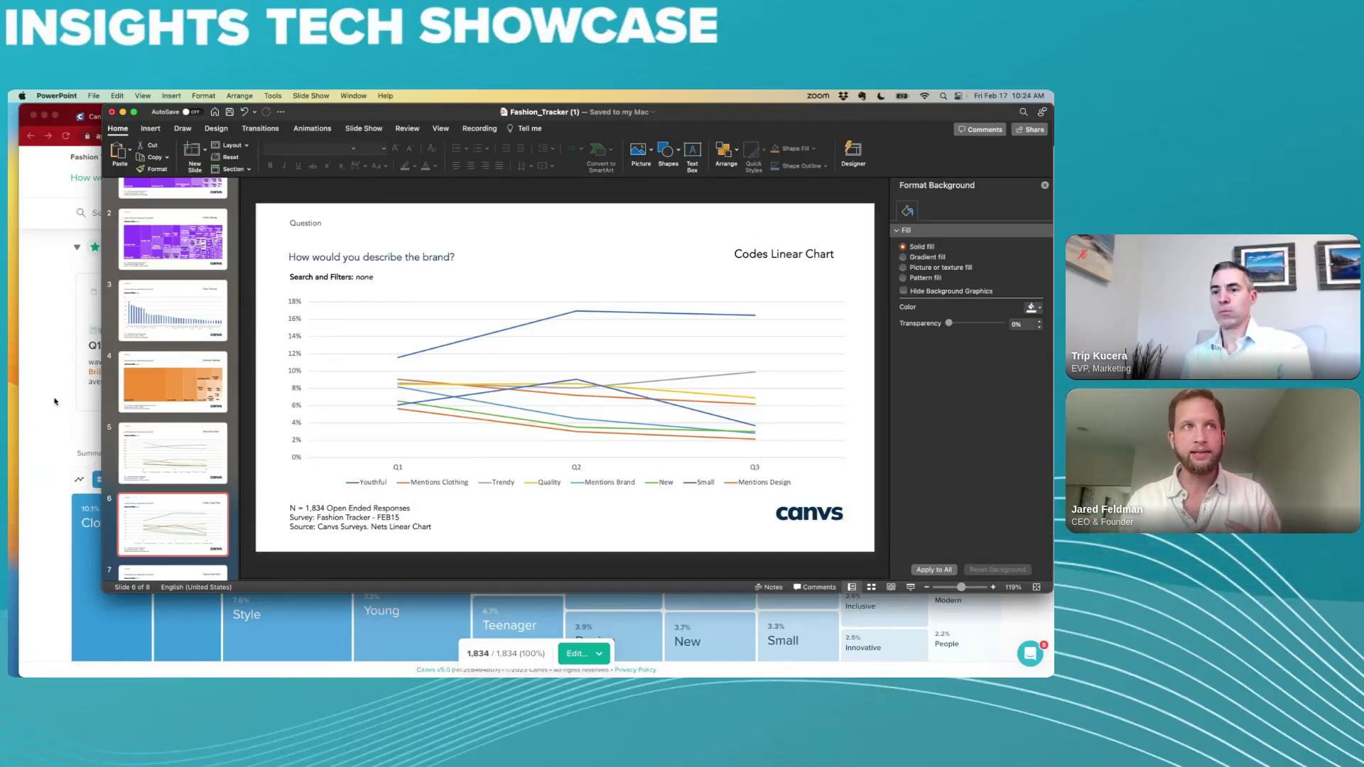
key("ctrl+Up")
left_click(709, 296)
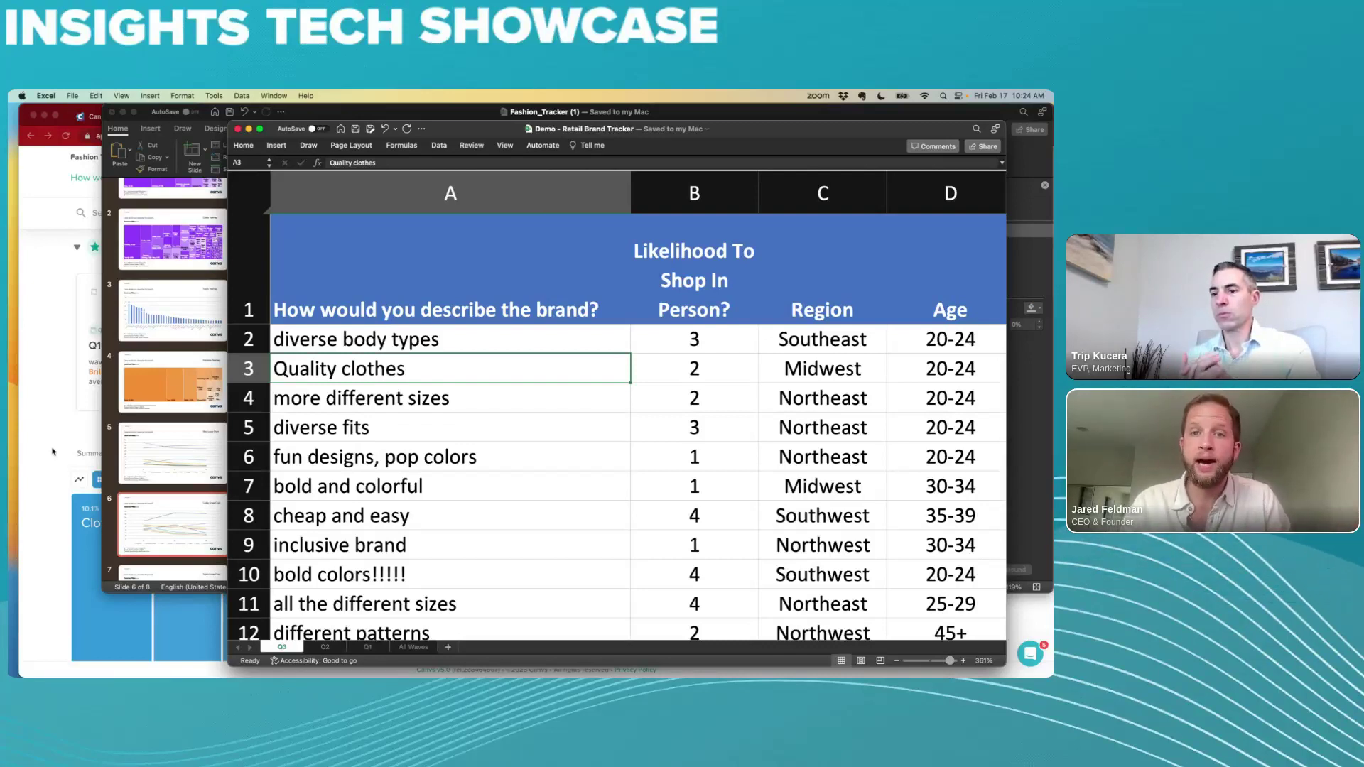
Step: Bring the Canvs Fashion Tracker dashboard in Chrome back in front of the Excel workbook
left_click(63, 405)
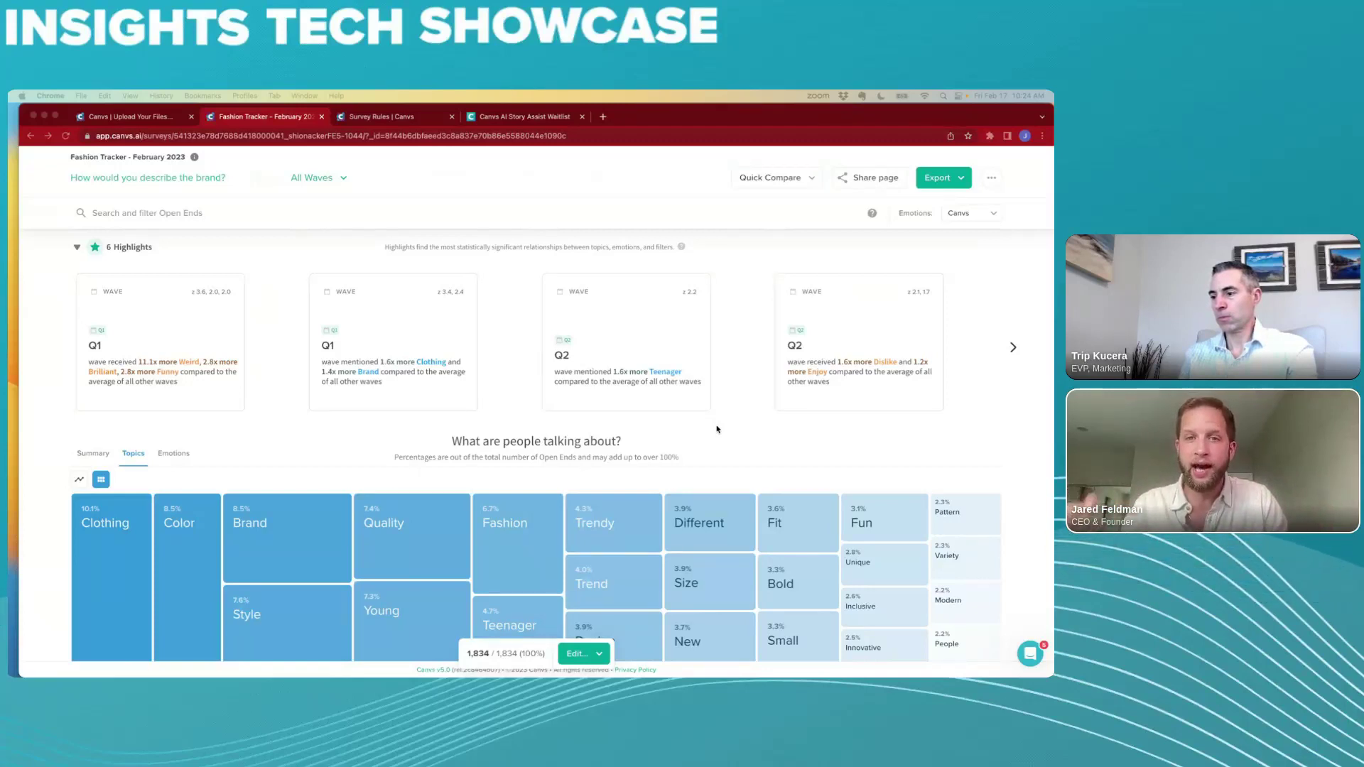
left_click(103, 464)
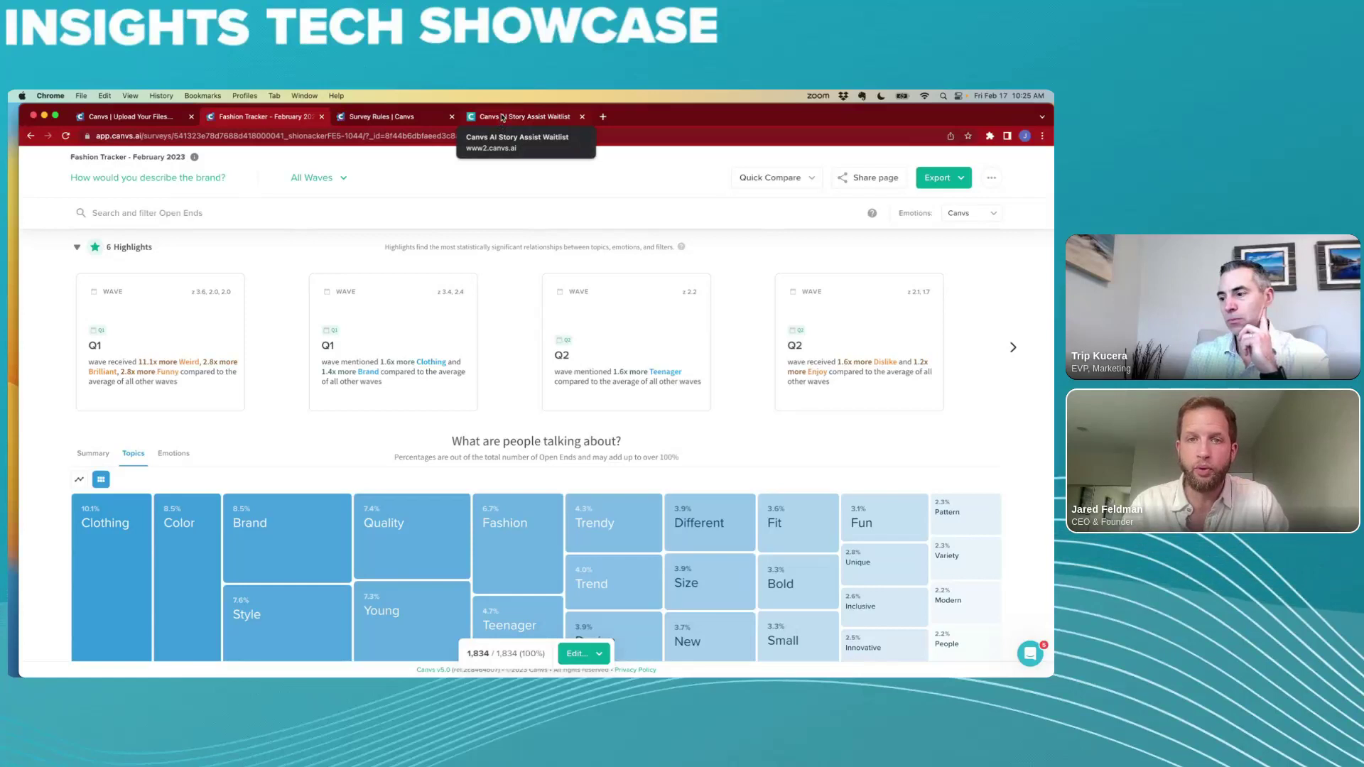
Step: Go to the Canvs AI Story Assist Waitlist slides and advance past 'Thank you!' to the end of the show
left_click(502, 117)
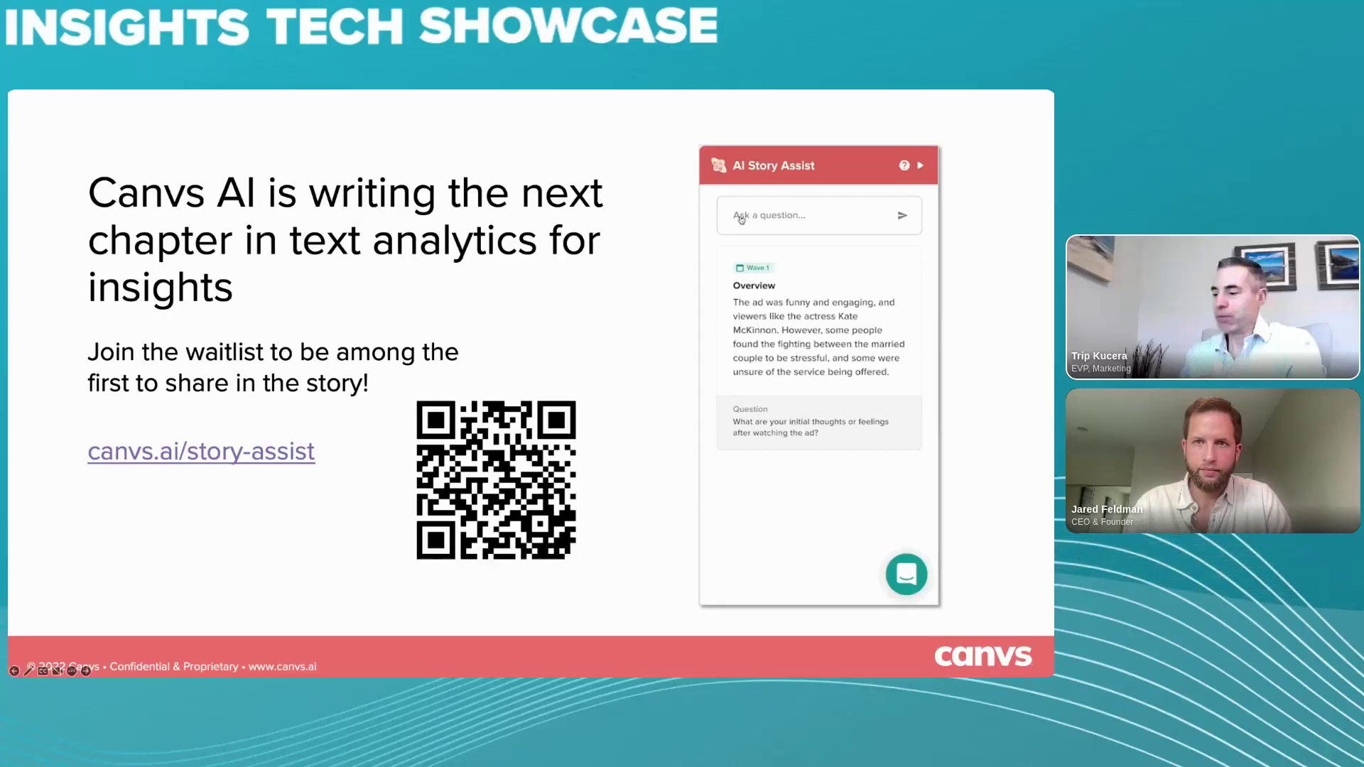
key("Right")
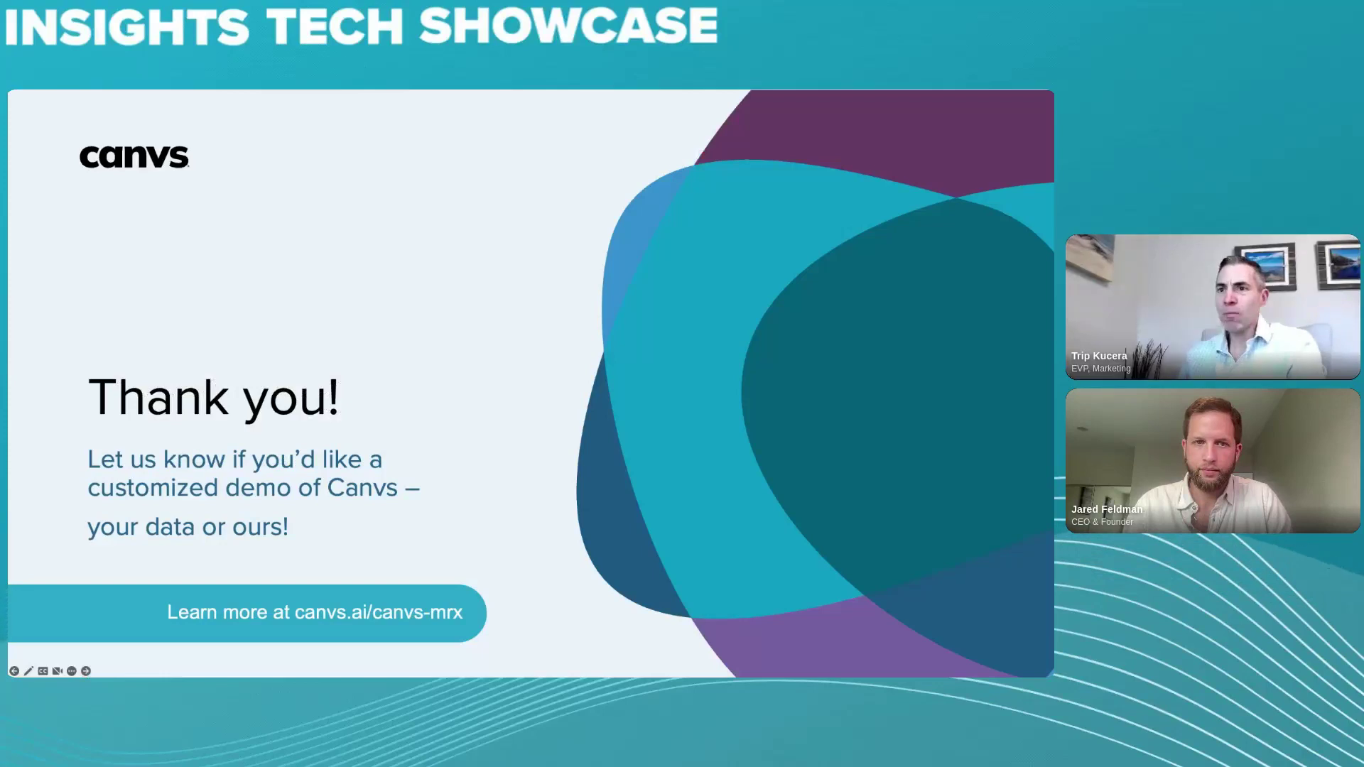
key("Right")
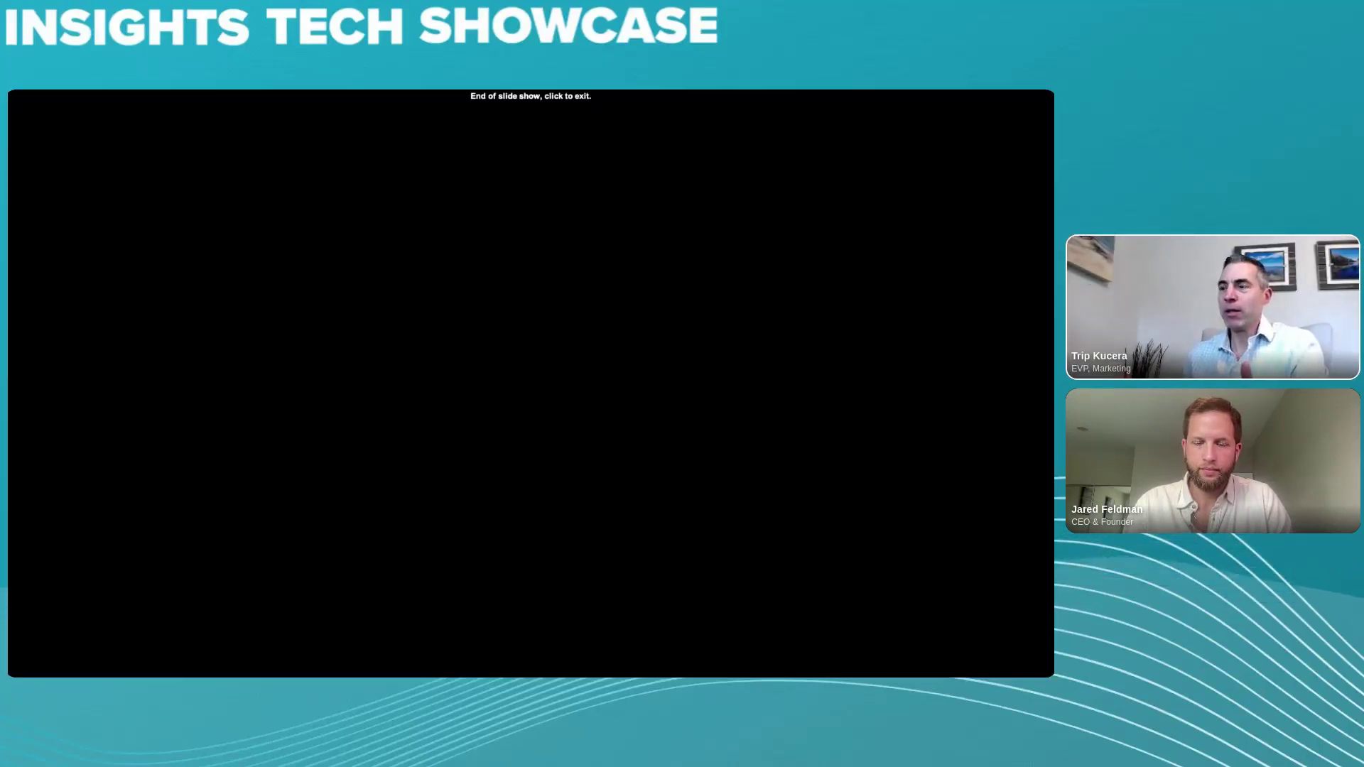
Step: Step back from the end-of-show screen to the 'Thank you!' slide
key("Left")
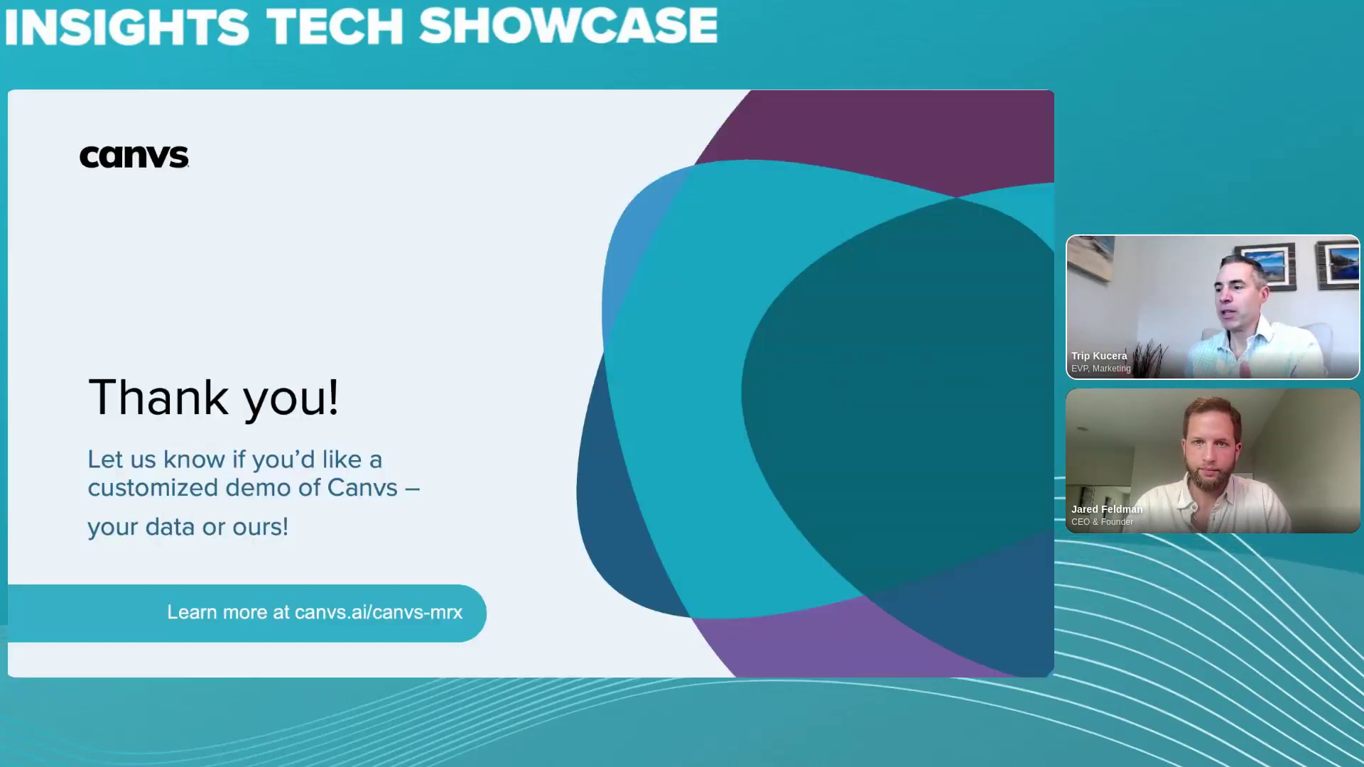